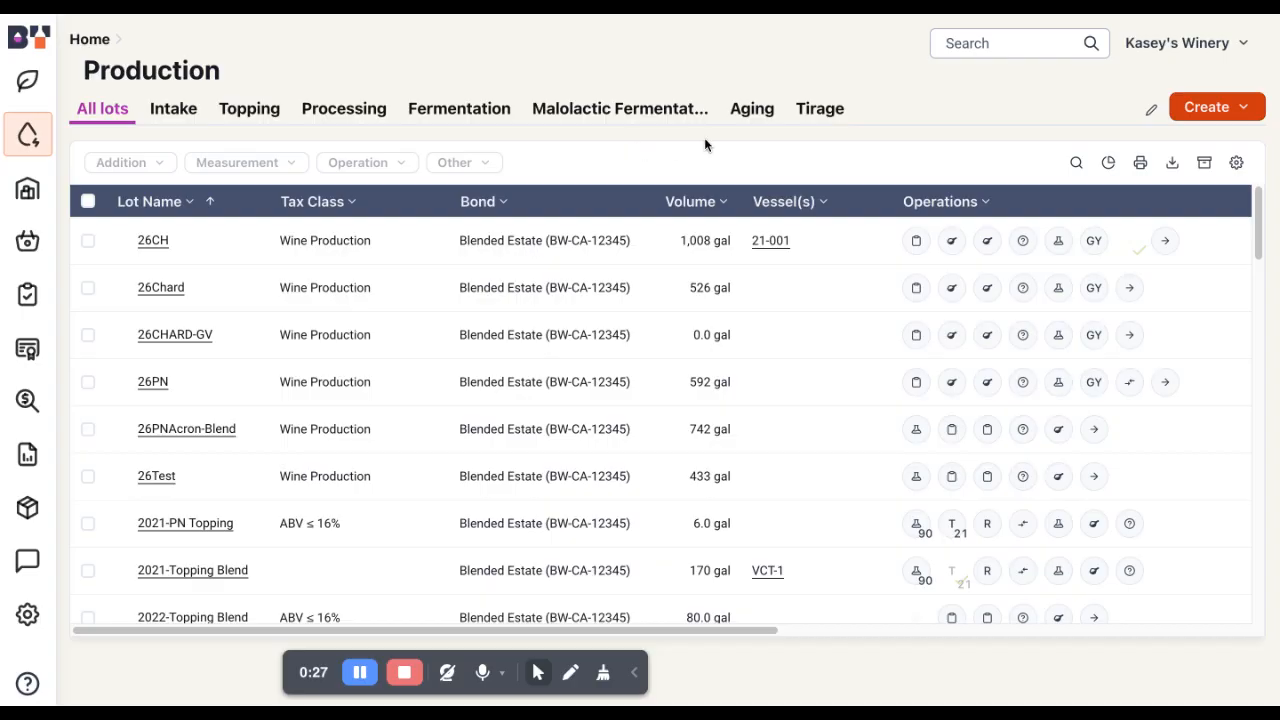
Start a new Receive Grapes record from the production lots.
click(1242, 107)
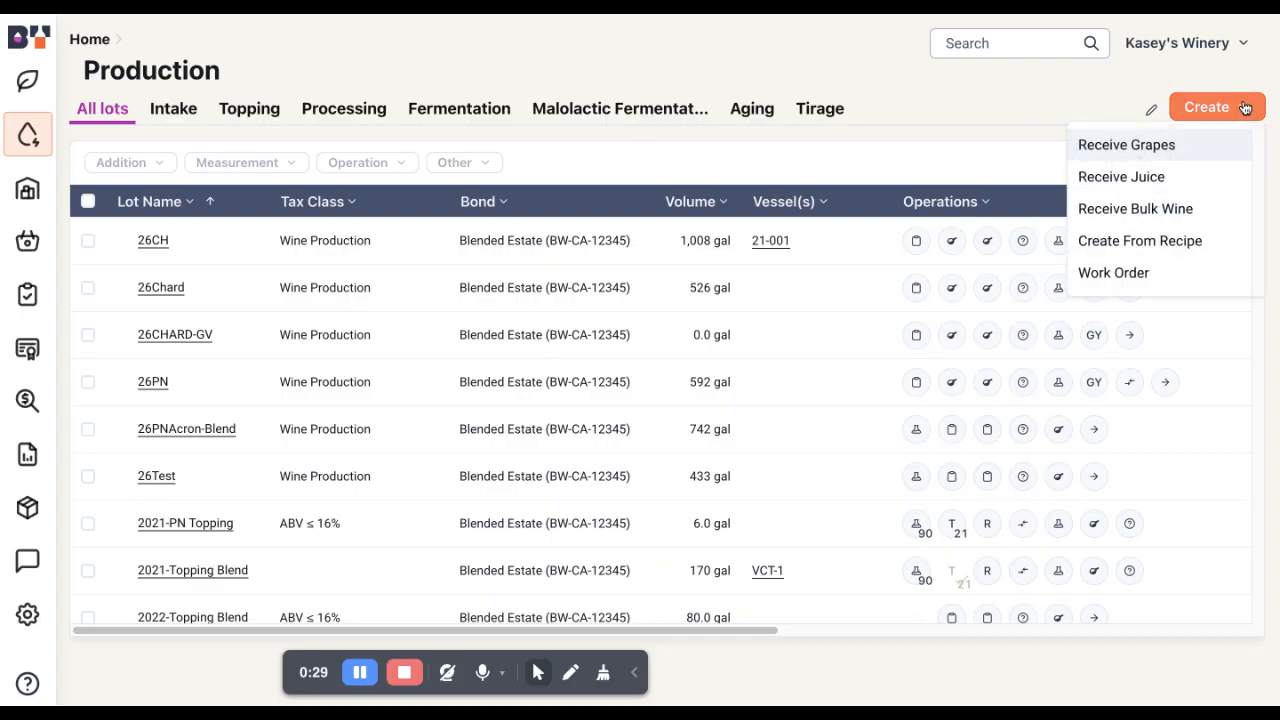
click(1175, 148)
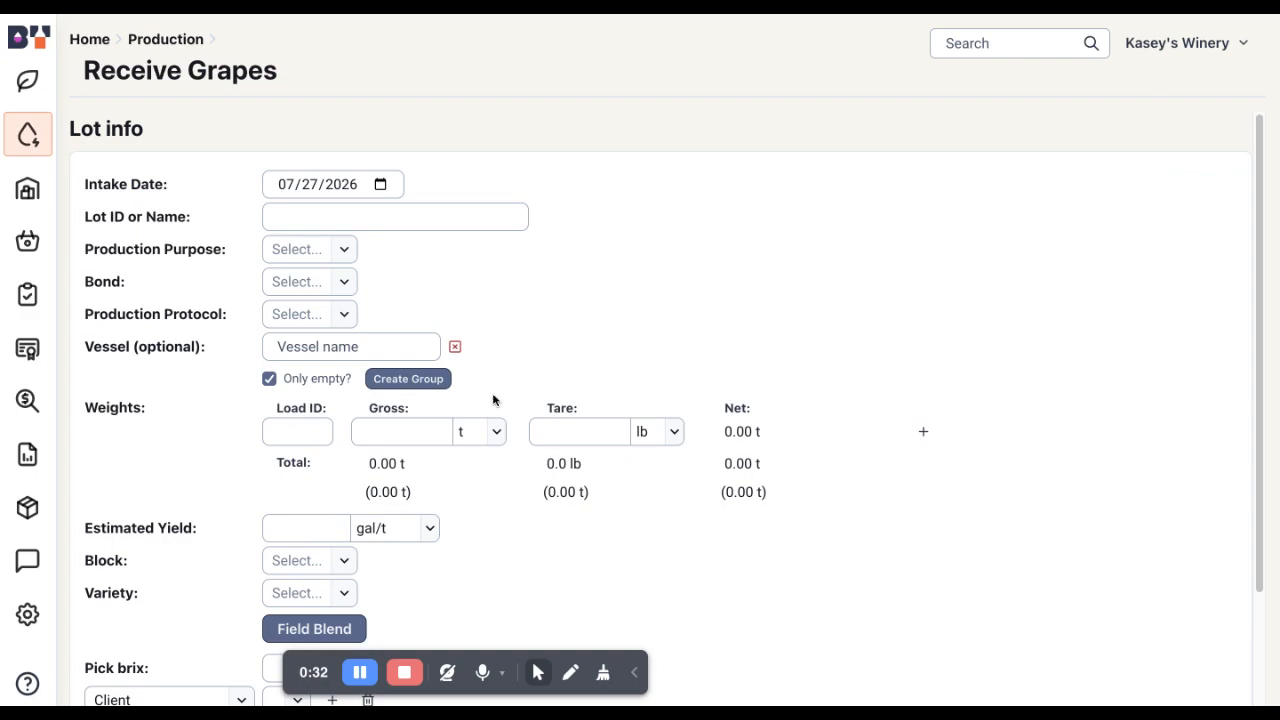
click(538, 682)
click(538, 682)
click(536, 680)
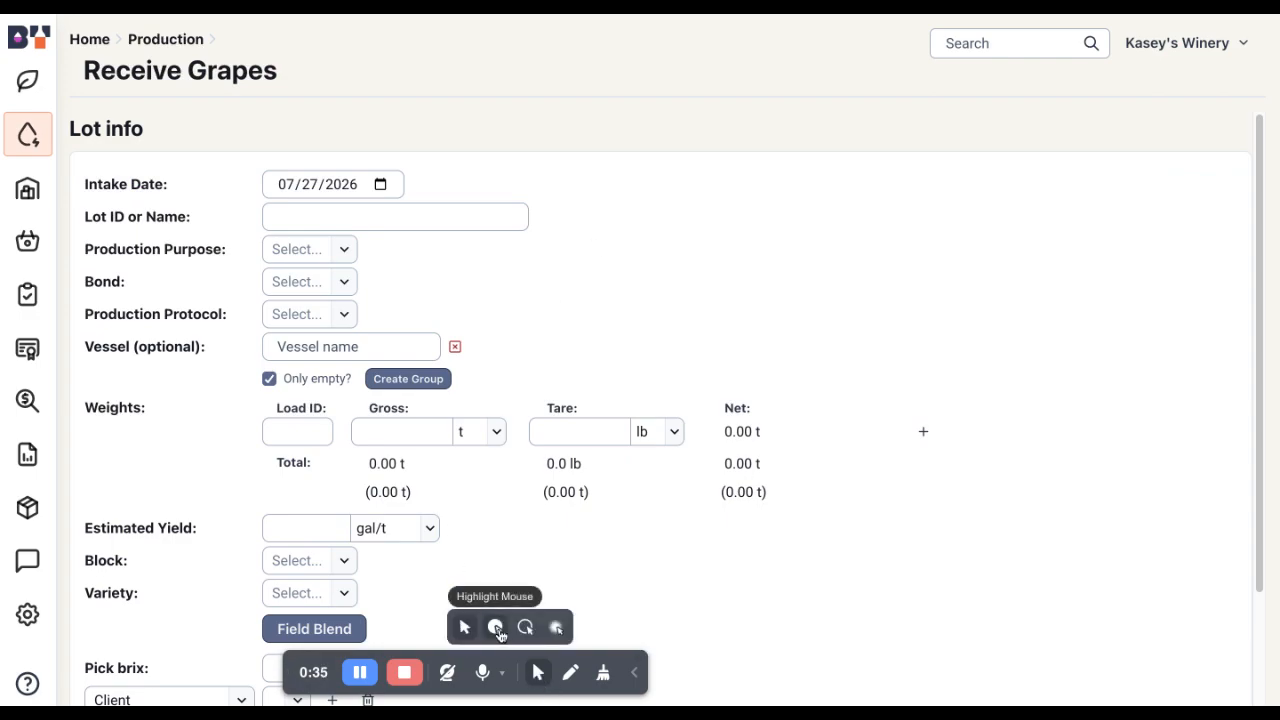
click(495, 627)
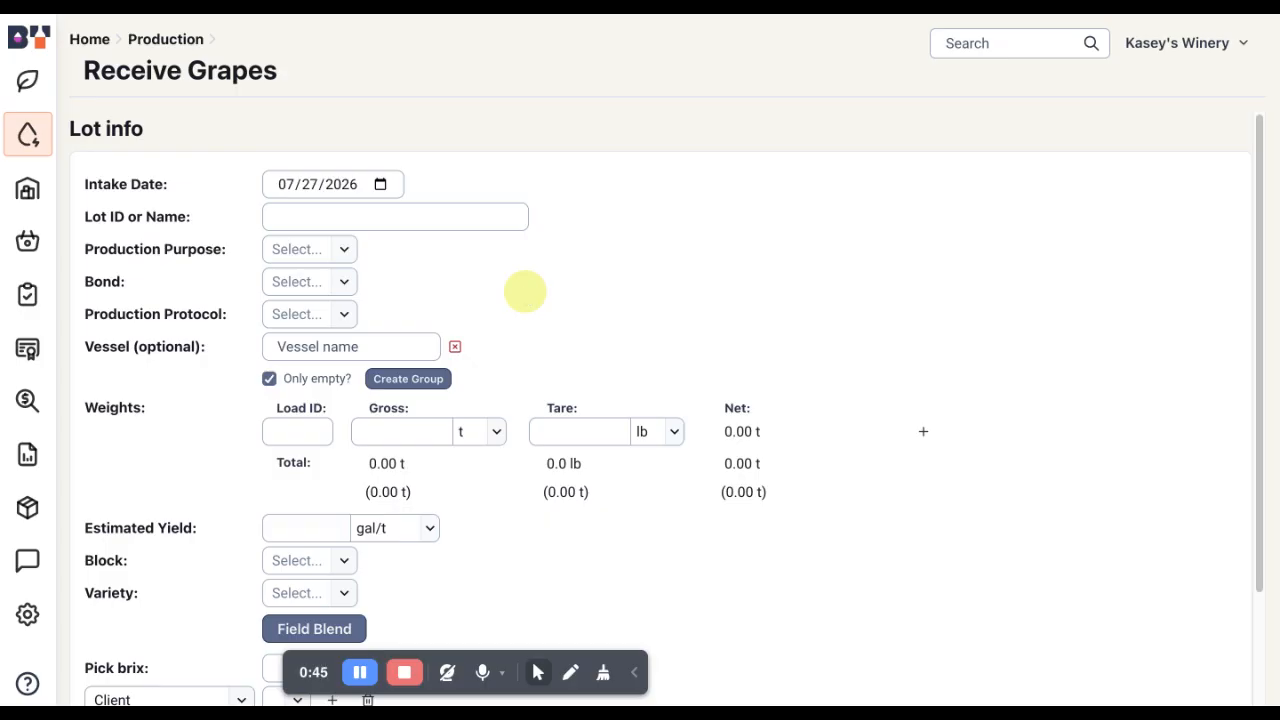
Name the new lot 26PN-VG and set its production purpose to Wine Production.
click(390, 217)
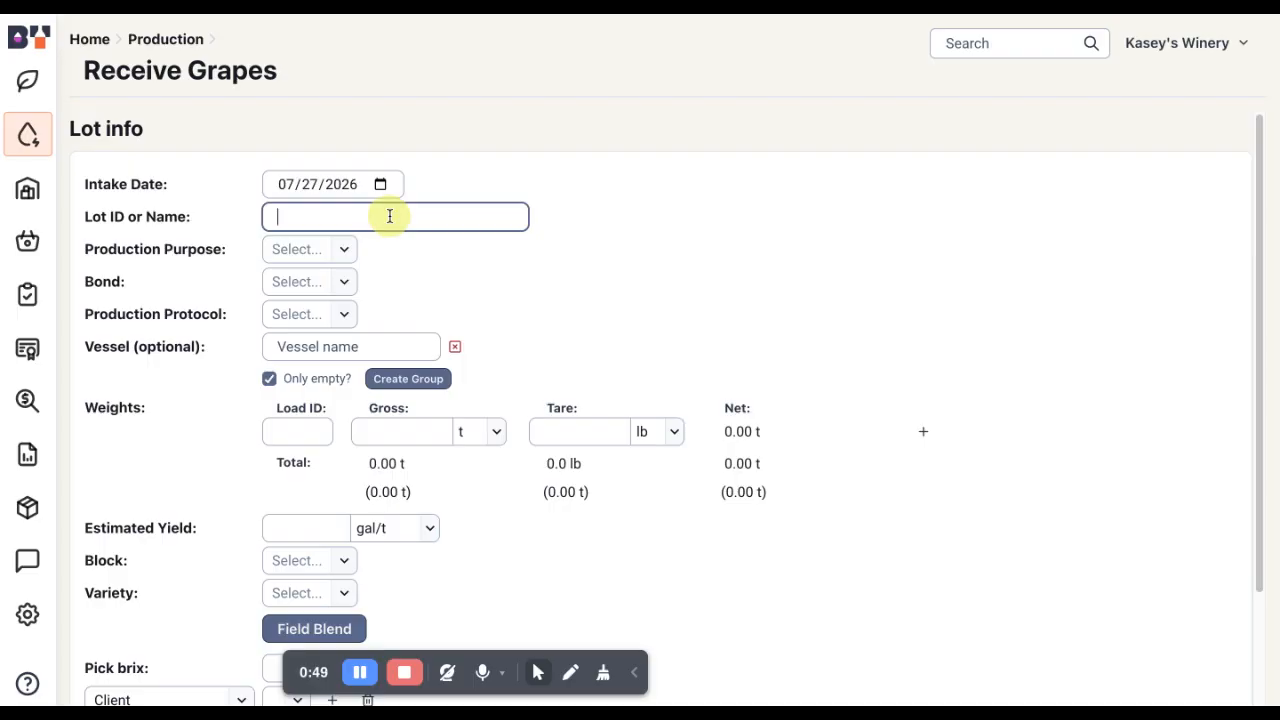
text(26PMN)
click(308, 251)
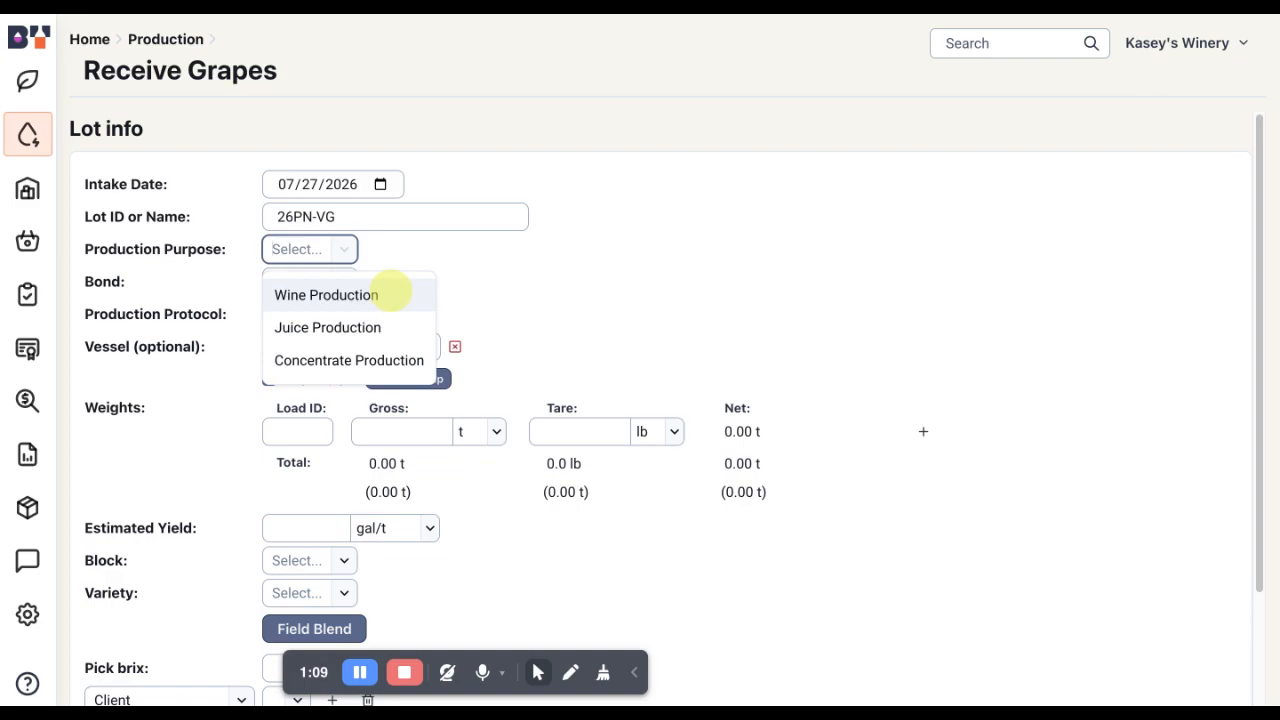
click(390, 293)
Assign the lot to the Blended Estate bond and the BT Demo Red production protocol.
click(284, 280)
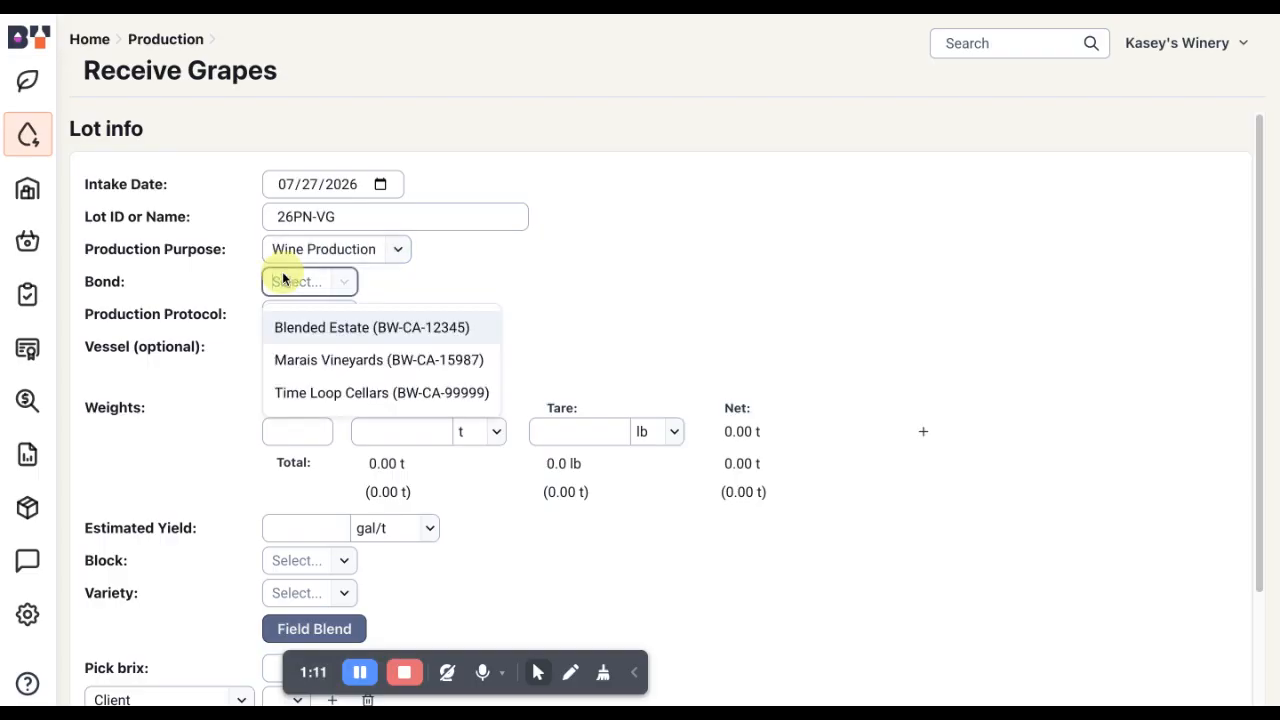
click(305, 327)
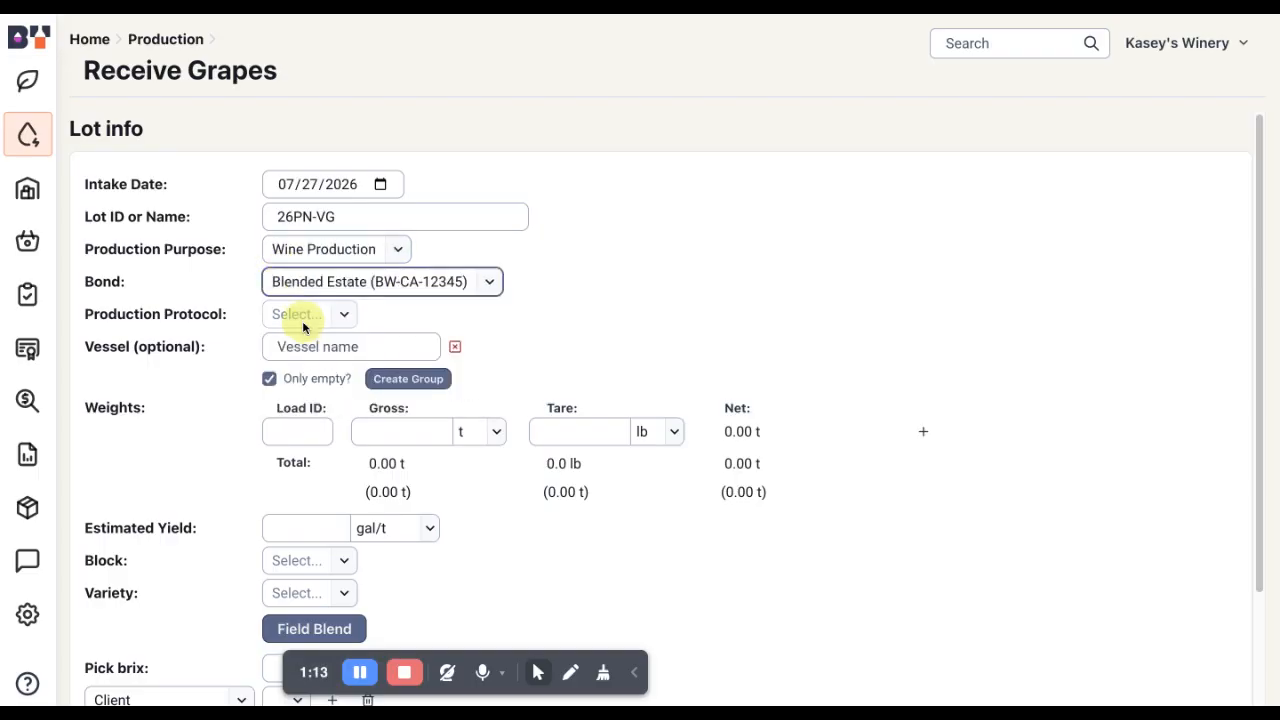
scroll(303, 321, down, 1)
click(296, 250)
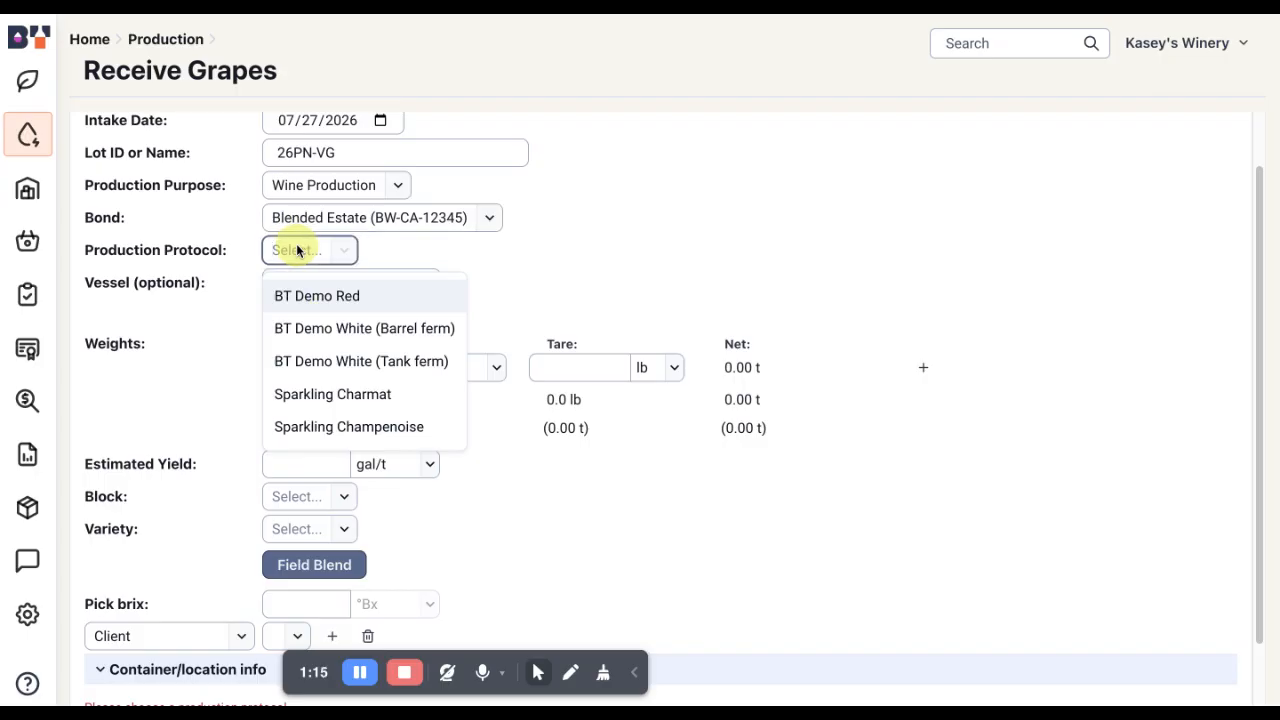
click(317, 297)
Assign vessel 21-003 to the lot and set the gross weight to 6.6 t.
scroll(277, 283, down, 1)
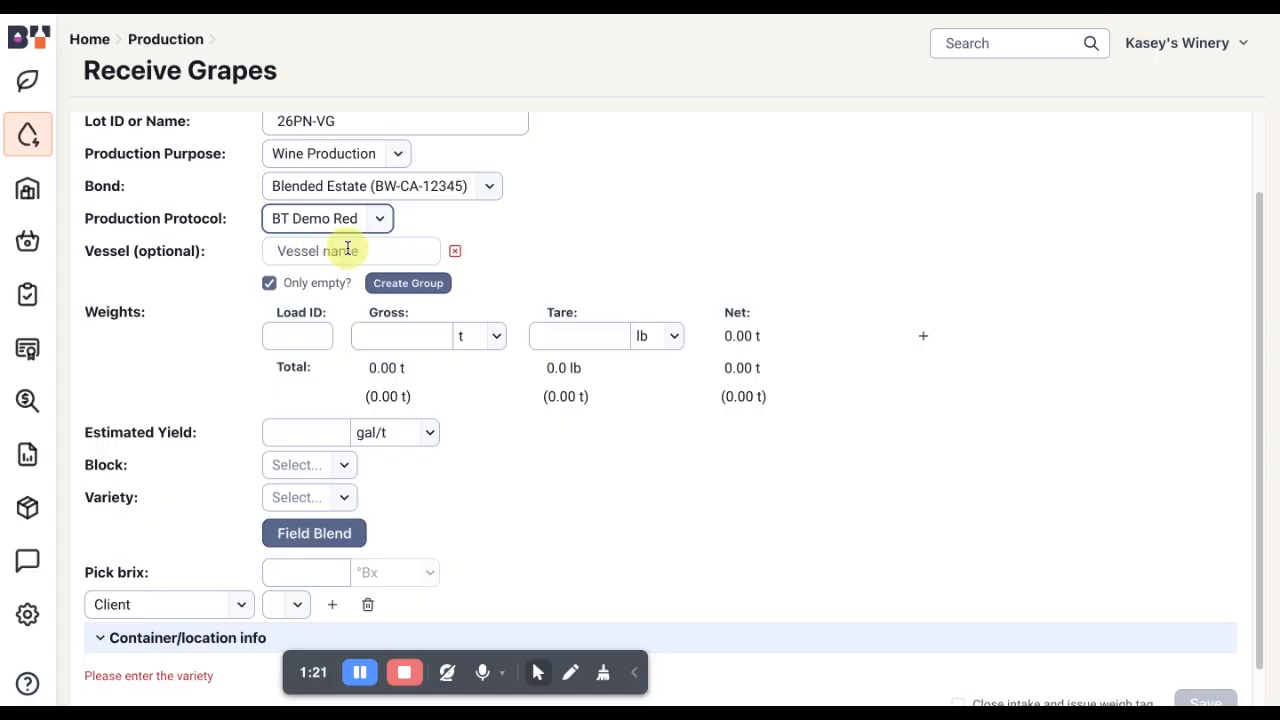
scroll(305, 285, down, 1)
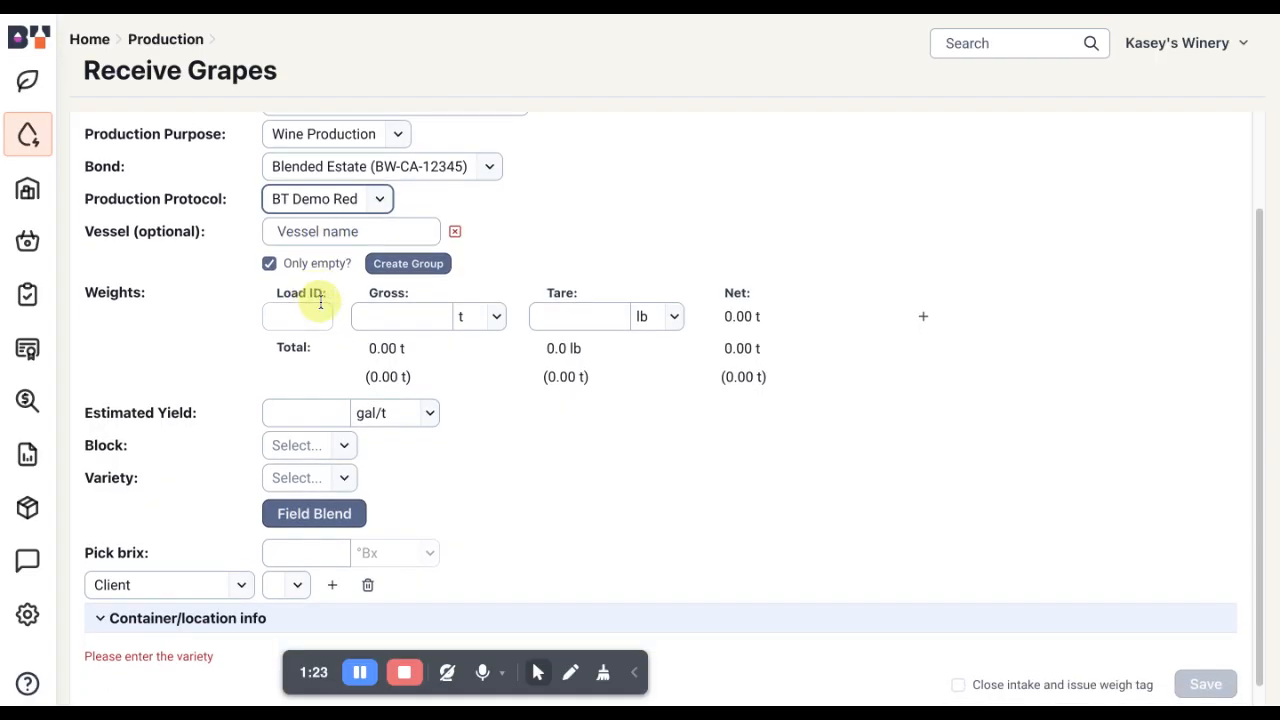
click(300, 316)
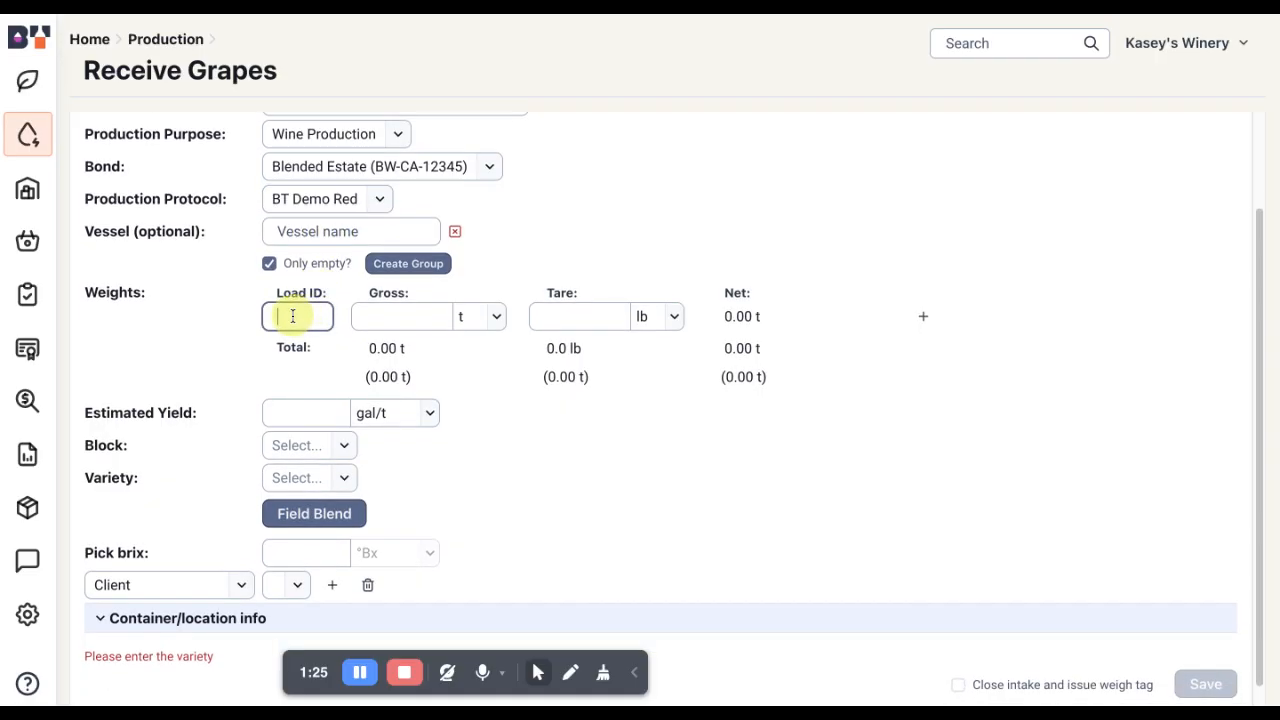
click(303, 234)
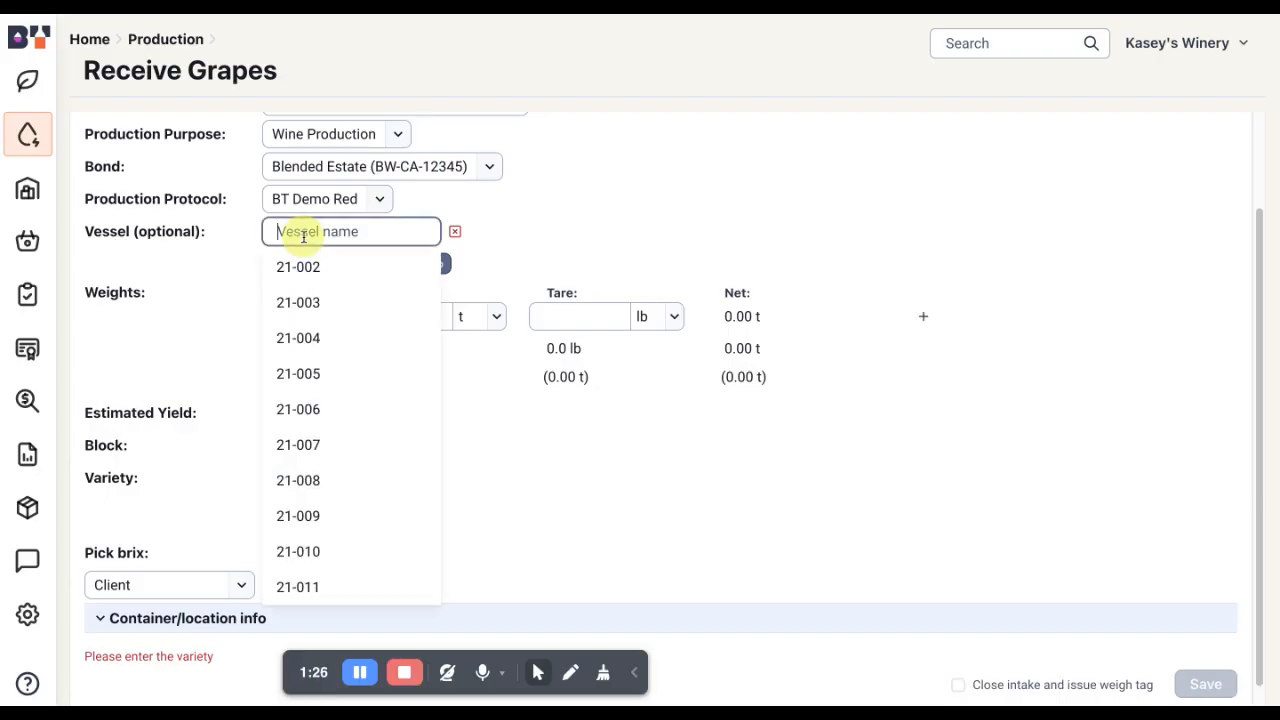
click(321, 305)
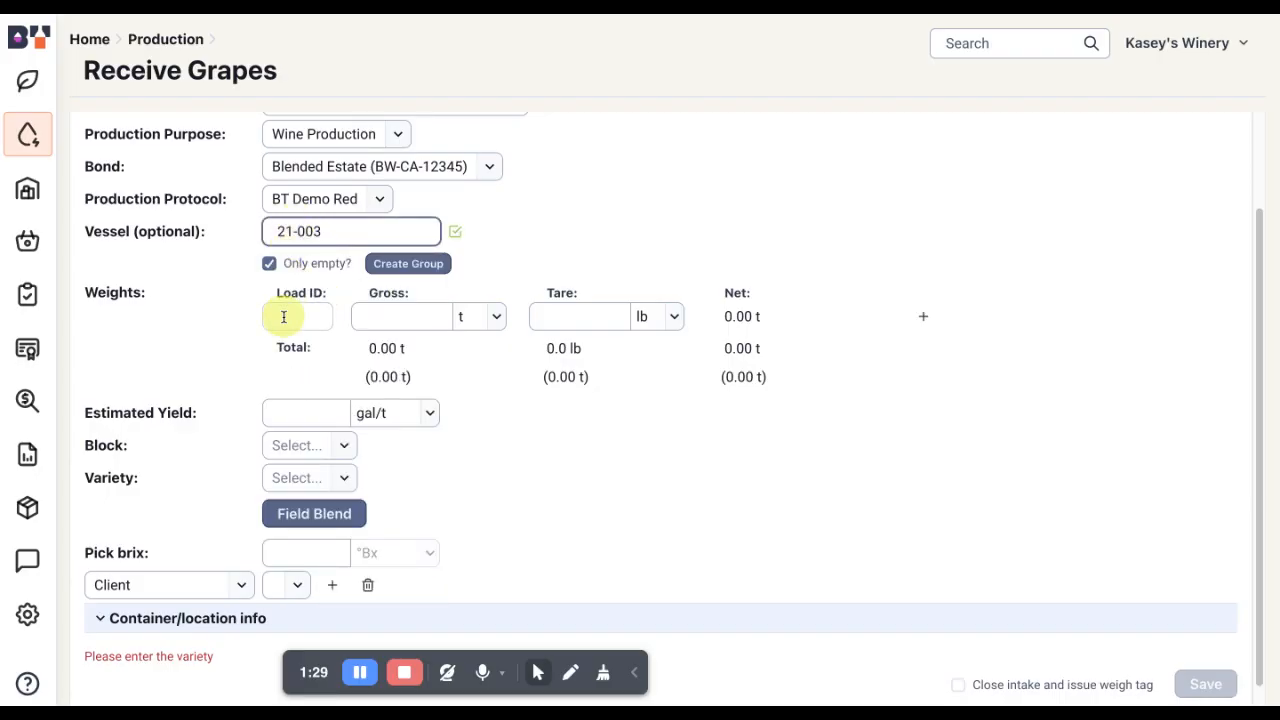
click(379, 316)
text(6.6)
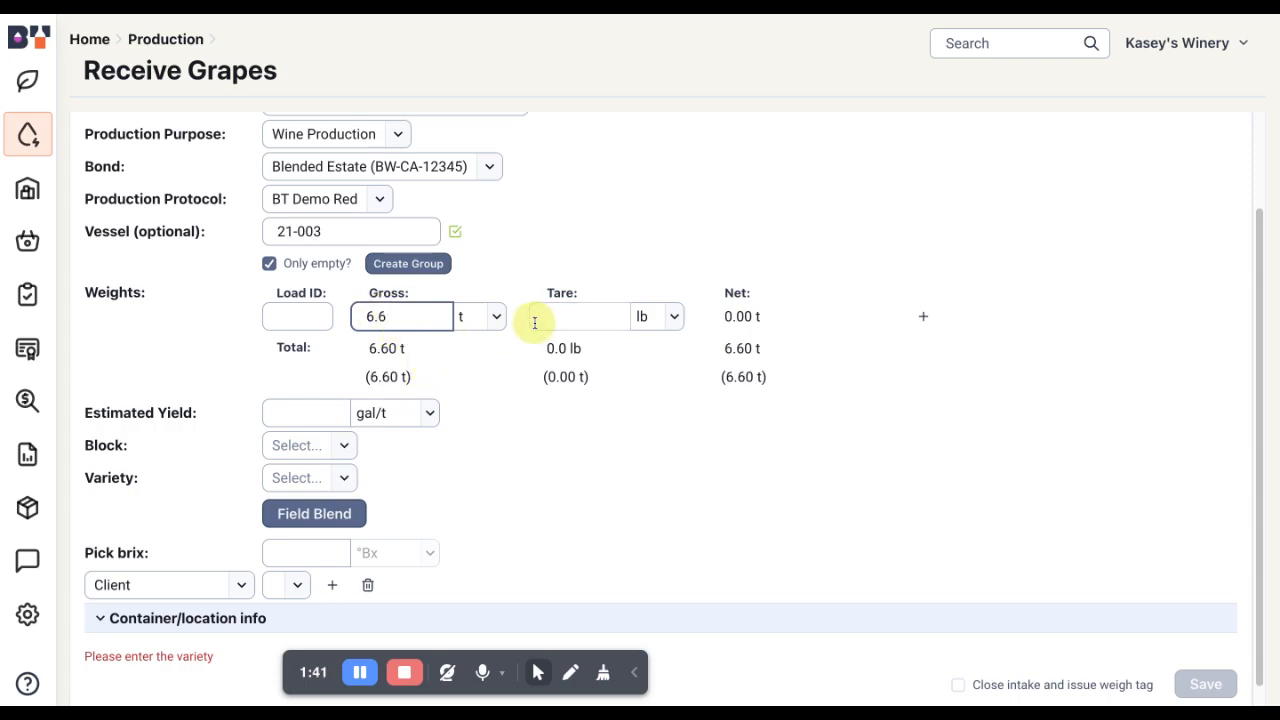
Set the estimated yield to 160 gal/t and choose the Golden Vale Vineyards (Pinot Noir) block.
scroll(531, 420, down, 1)
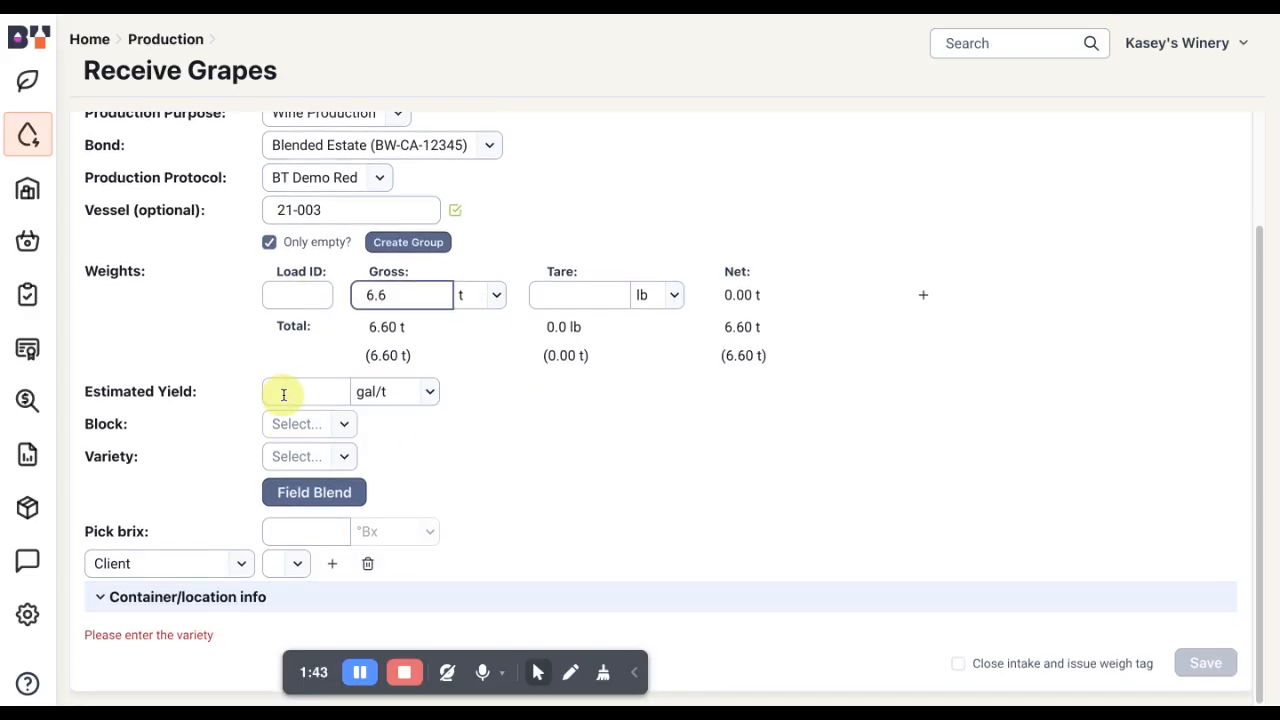
click(286, 390)
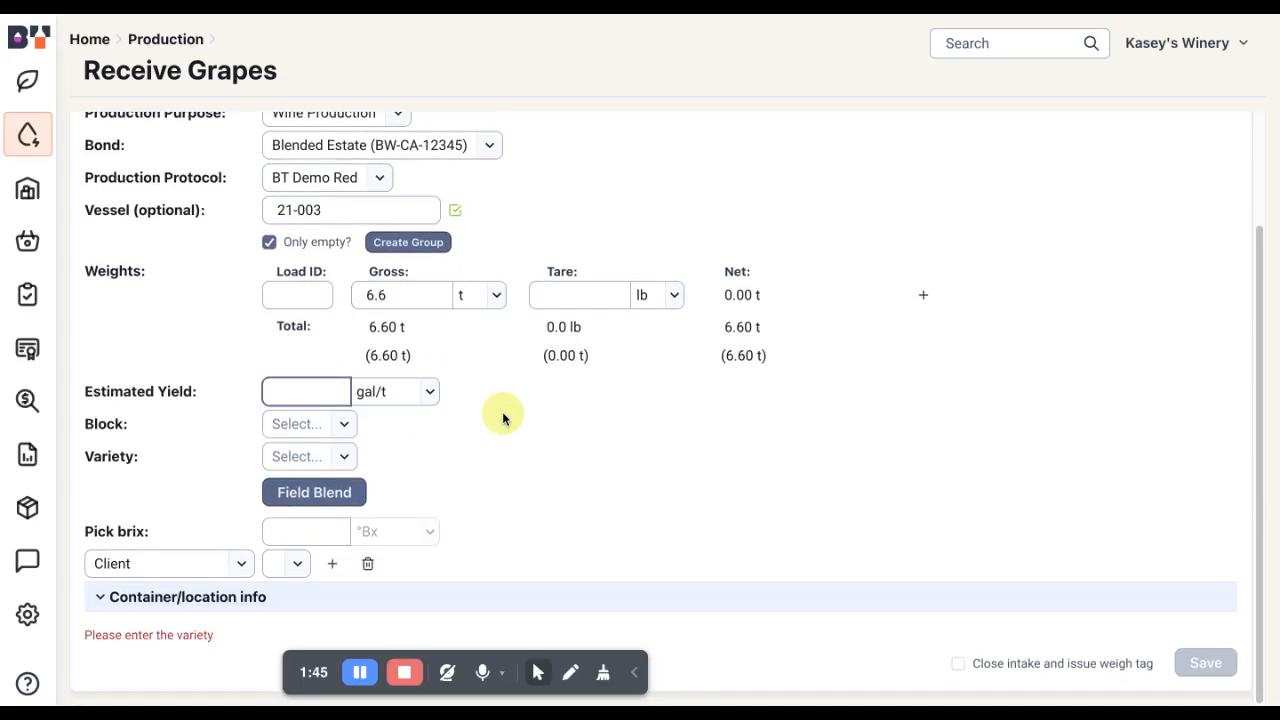
text(160)
click(309, 428)
text(pinot)
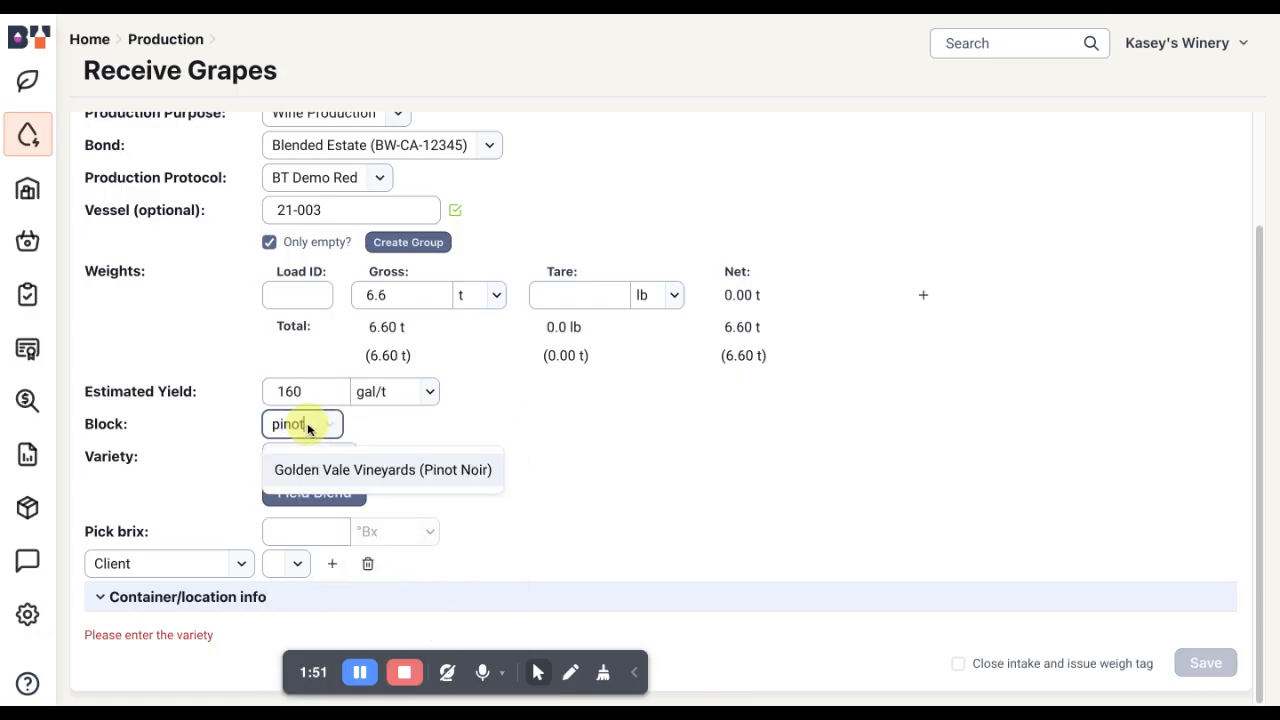
click(314, 472)
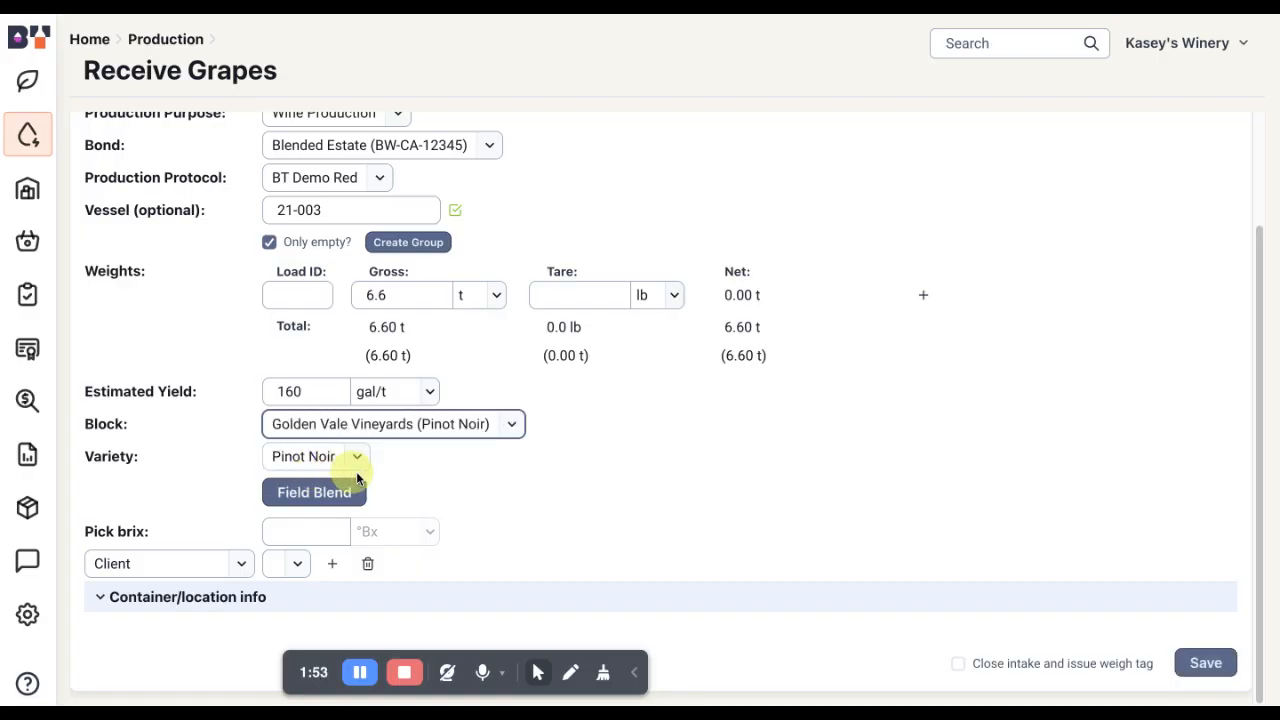
Set the pick brix to 26 and expand the container/location info to check the vintage and origin details.
click(291, 531)
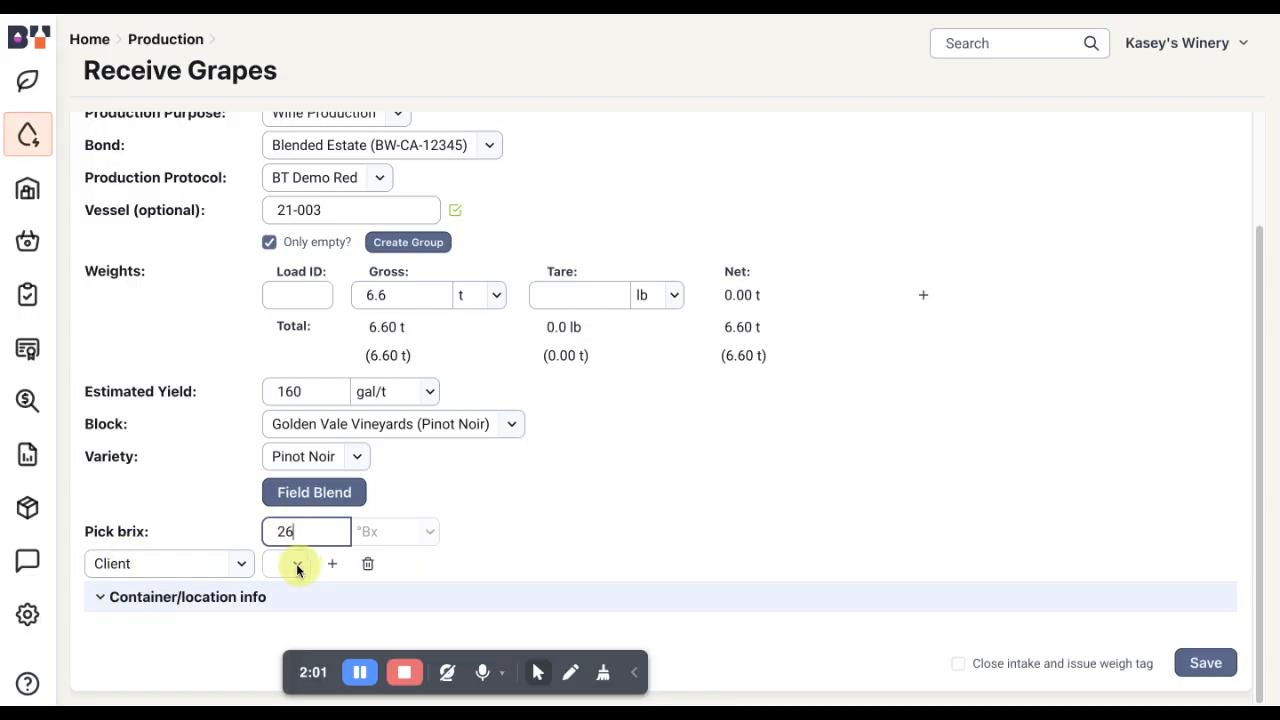
click(163, 603)
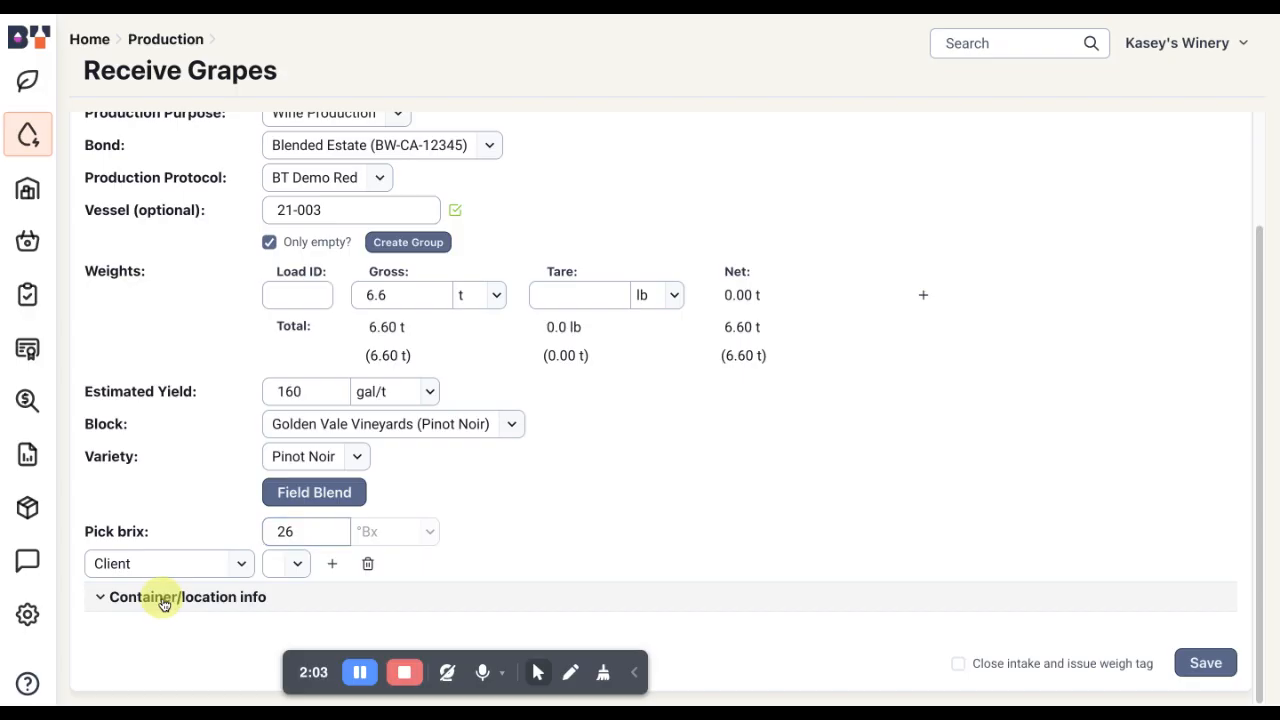
scroll(150, 608, down, 5)
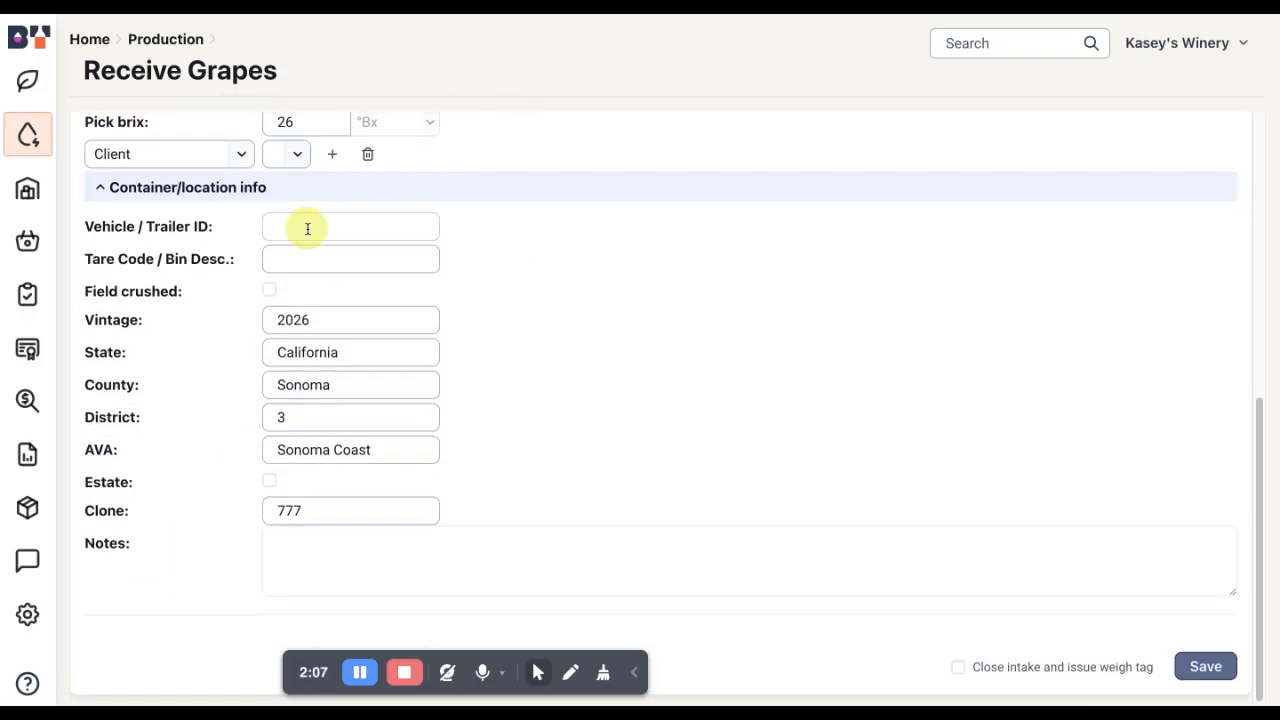
click(325, 317)
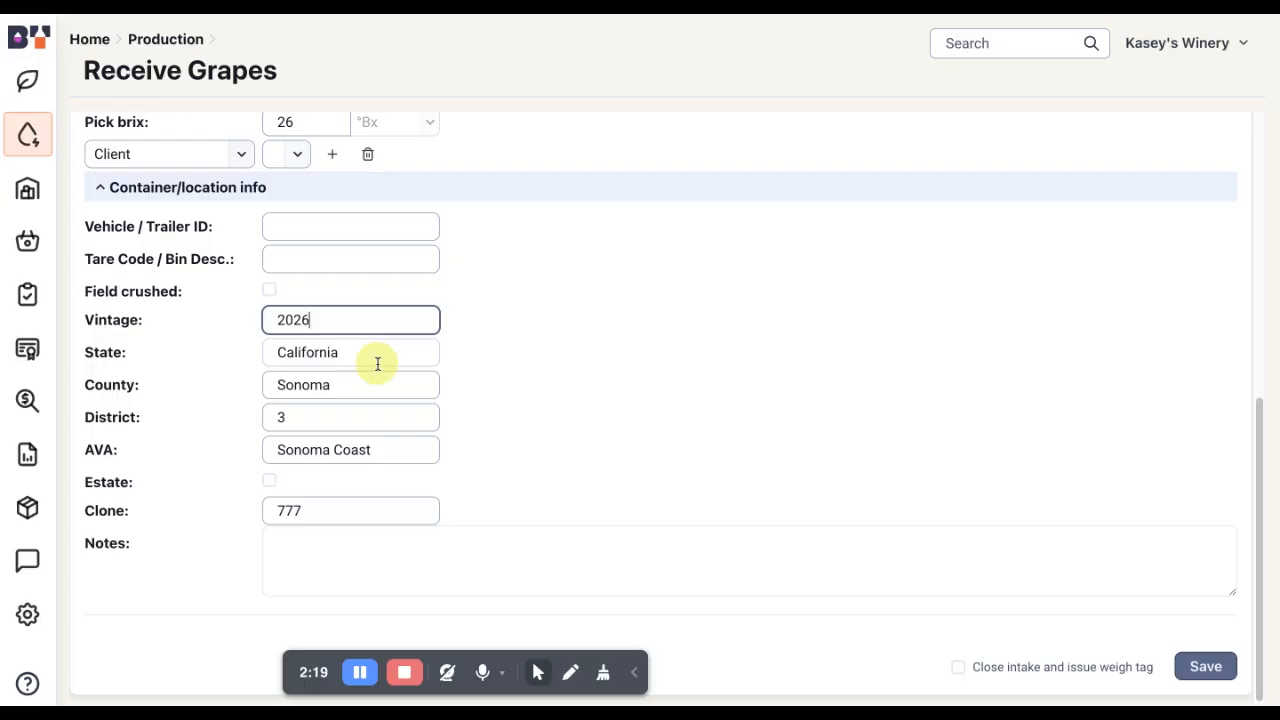
scroll(376, 400, down, 1)
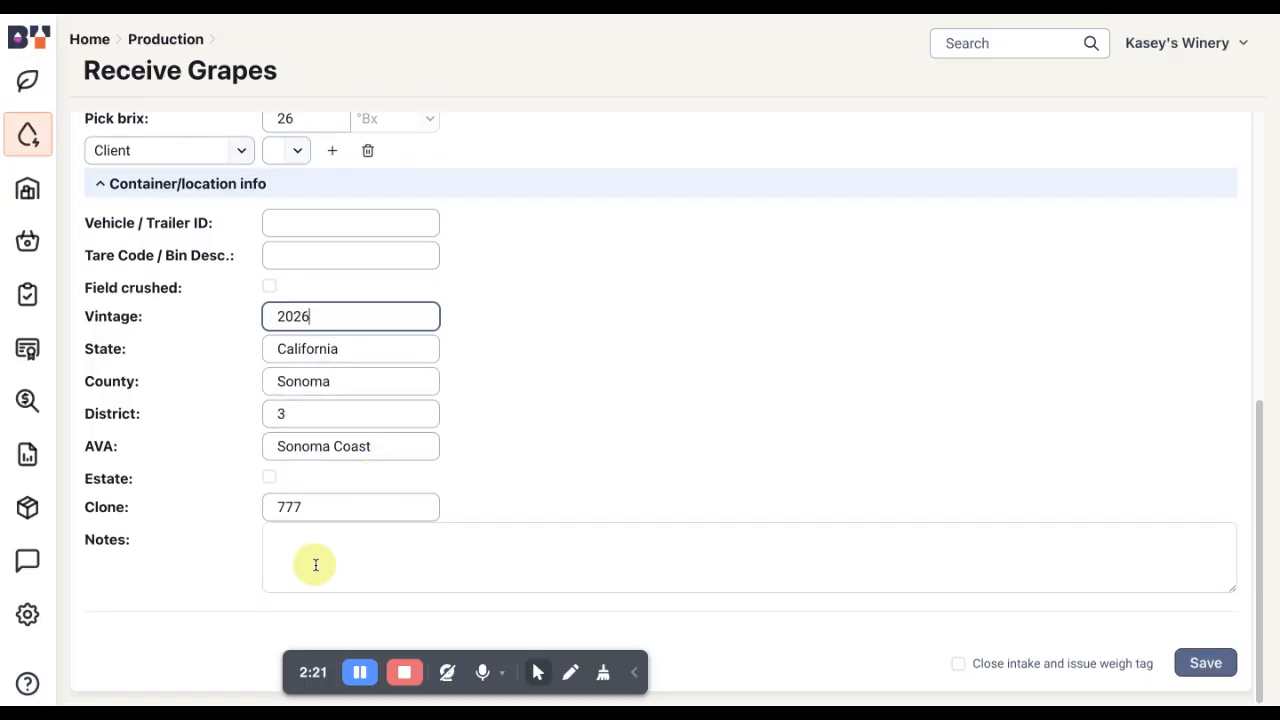
Enable closing the intake and issuing a weigh tag, and save the grape intake.
click(959, 665)
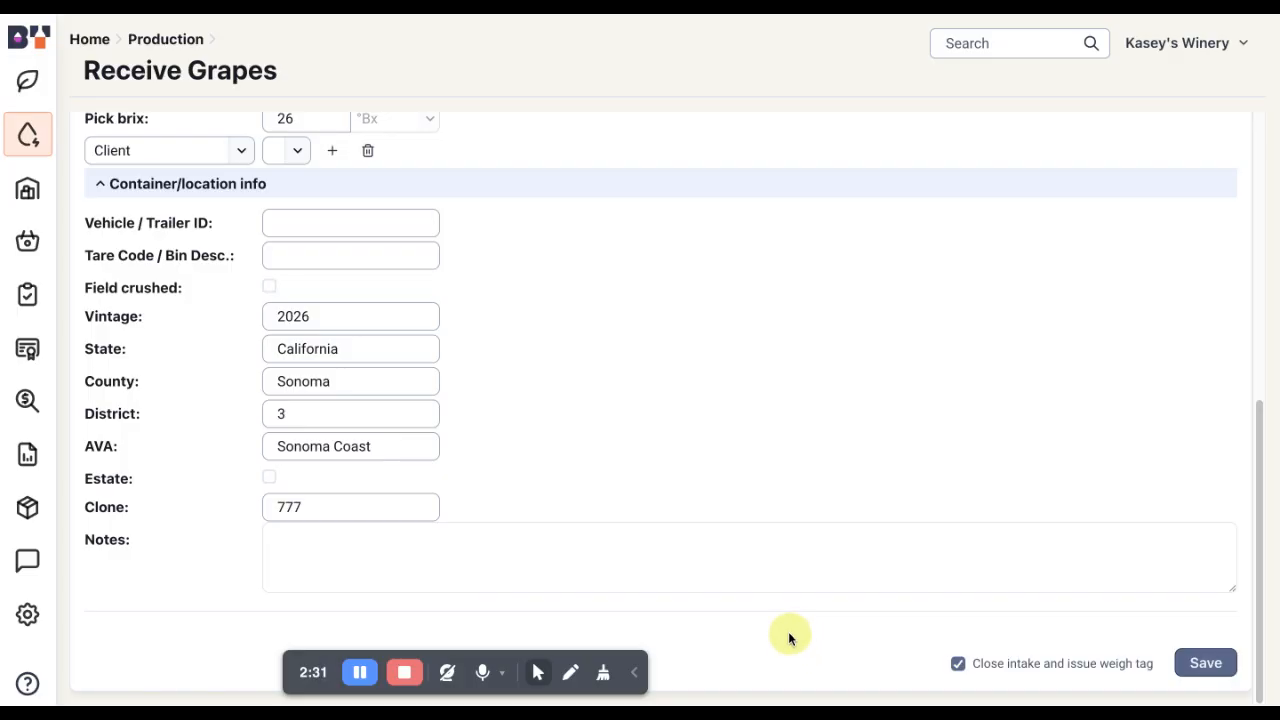
click(1203, 663)
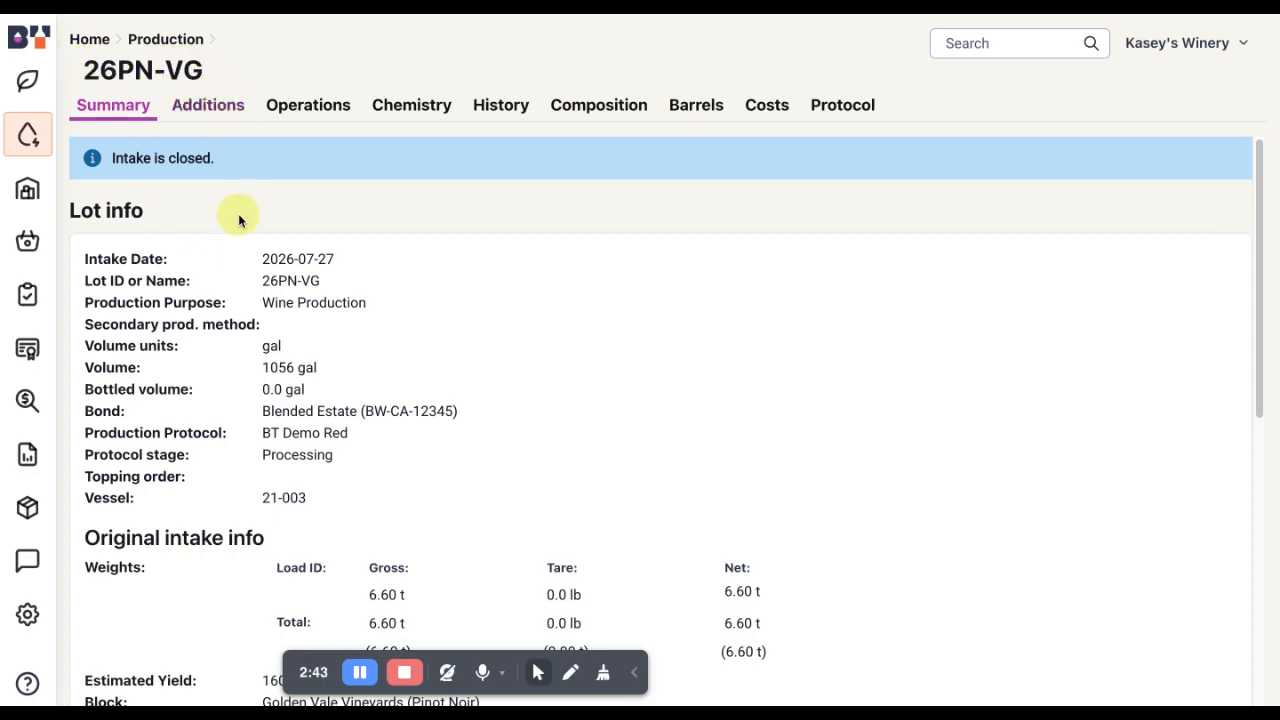
Review the saved lot's summary, including its lot info, original intake info, weigh tag and events.
scroll(227, 349, down, 1)
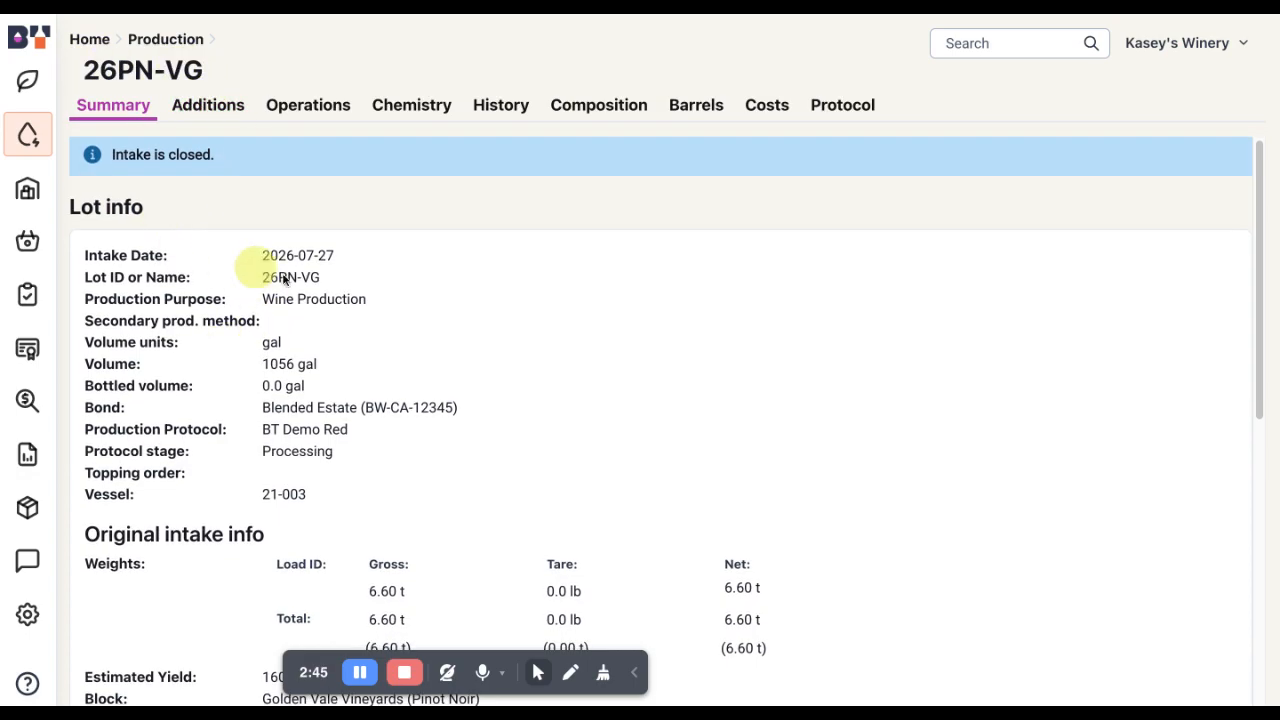
scroll(503, 358, down, 2)
scroll(503, 358, down, 3)
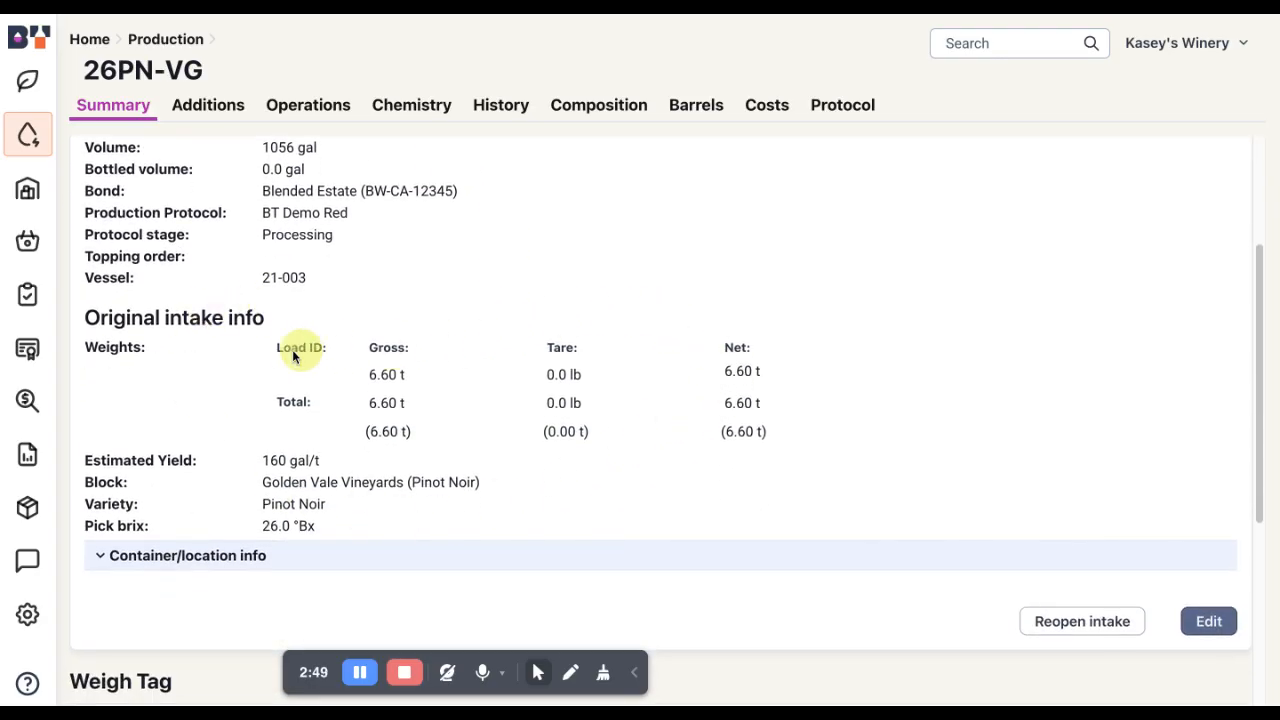
scroll(411, 387, down, 2)
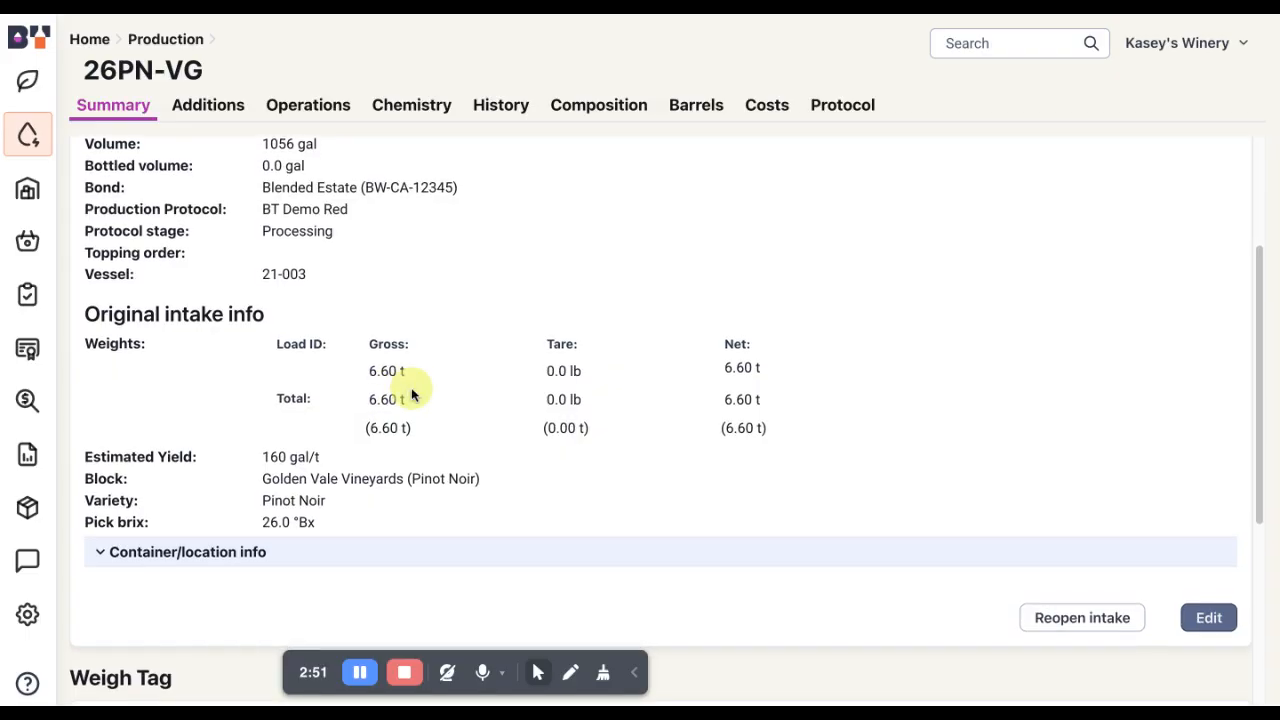
scroll(410, 387, down, 6)
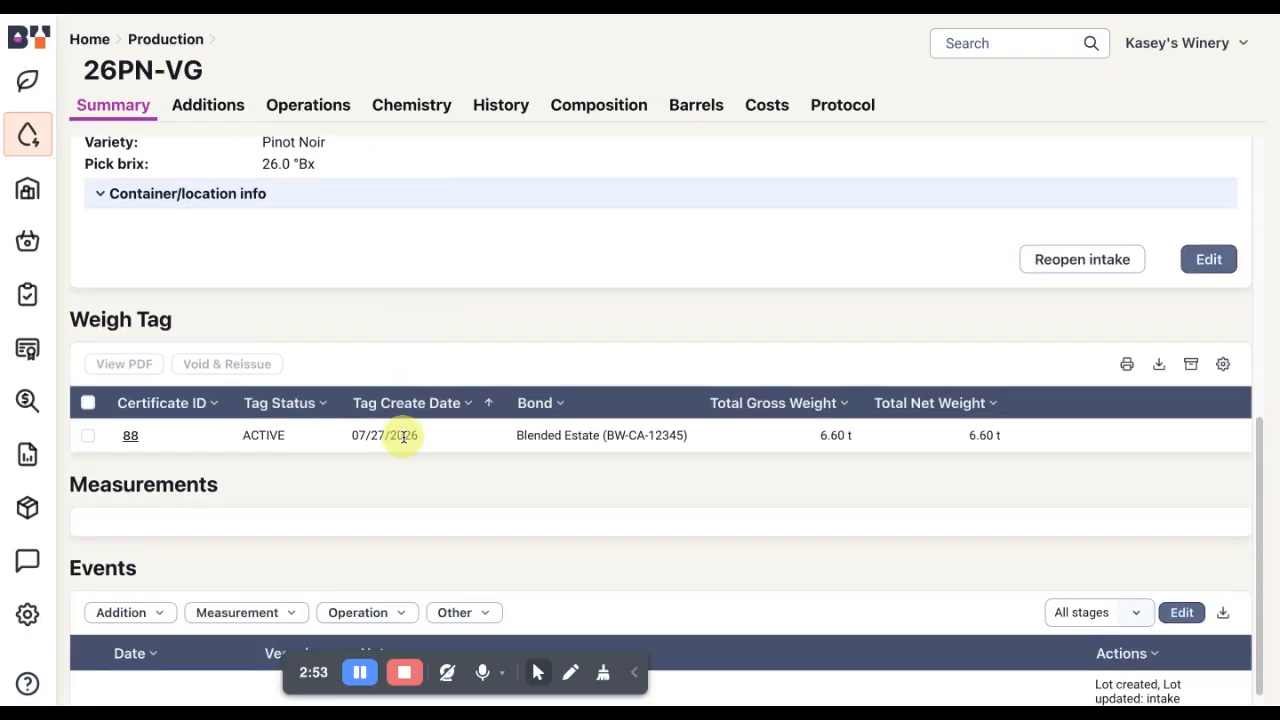
scroll(100, 450, down, 1)
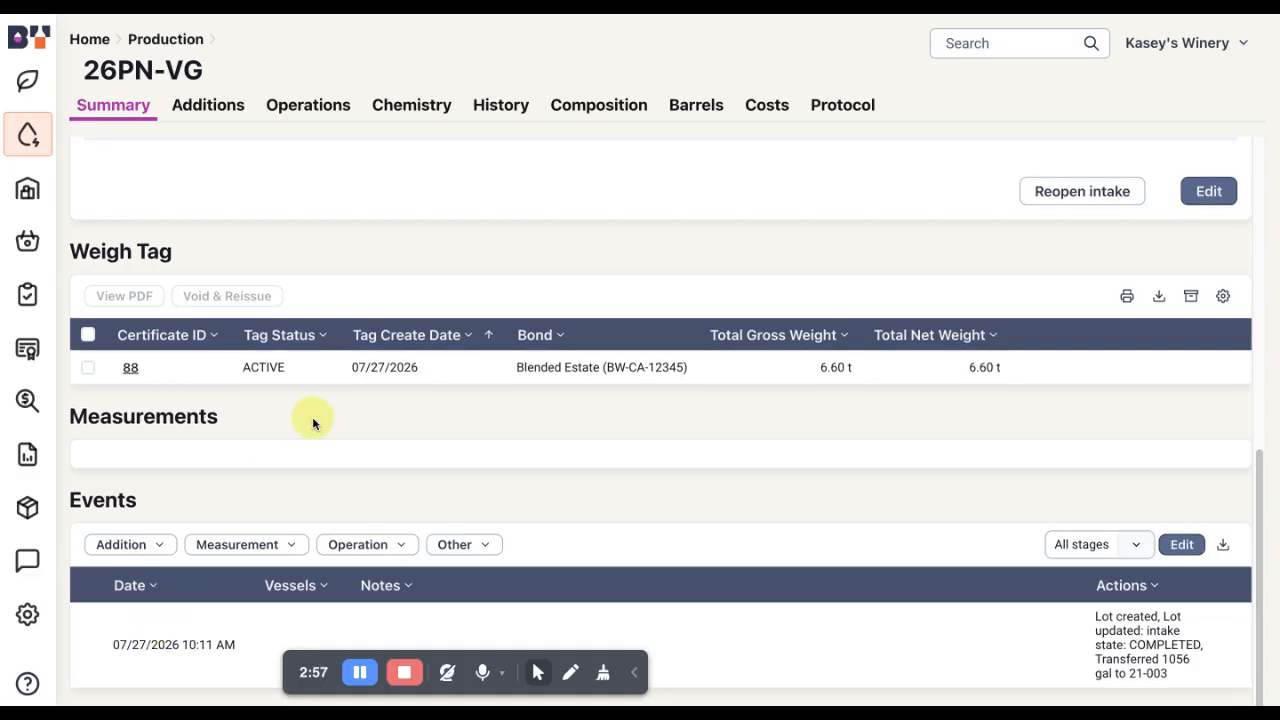
scroll(313, 424, up, 3)
scroll(313, 424, up, 8)
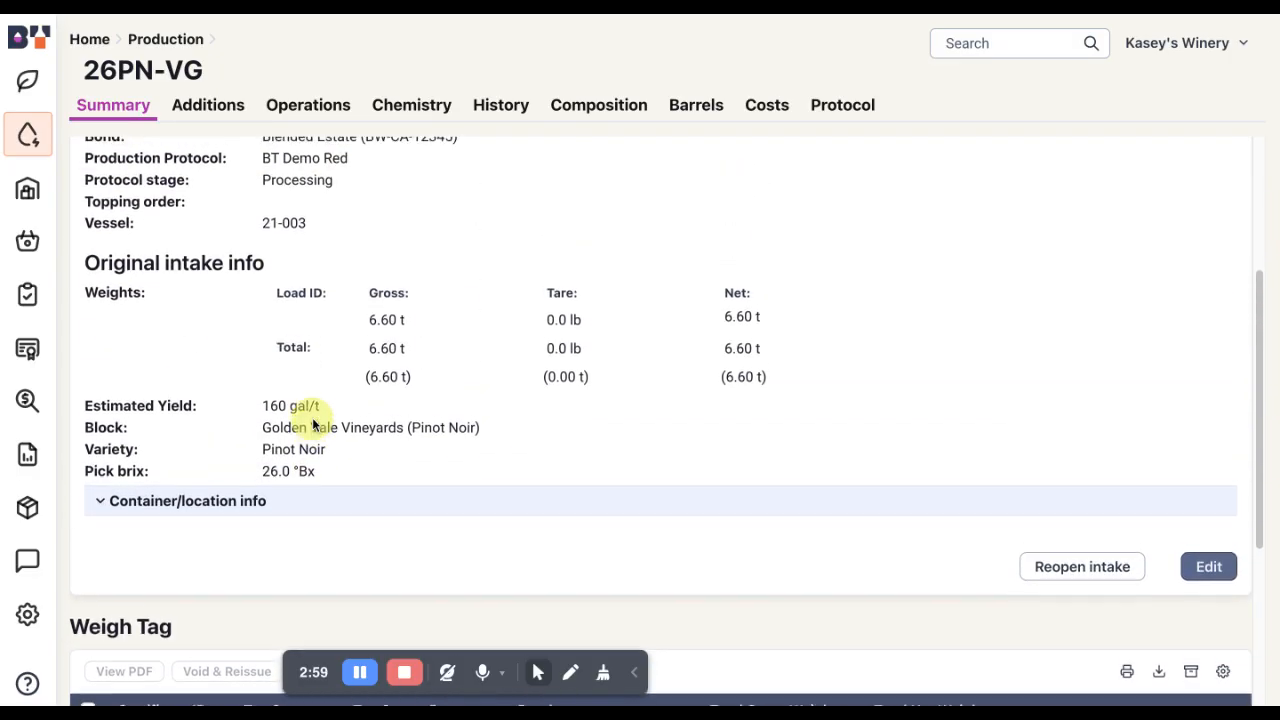
scroll(310, 424, up, 3)
scroll(310, 424, down, 3)
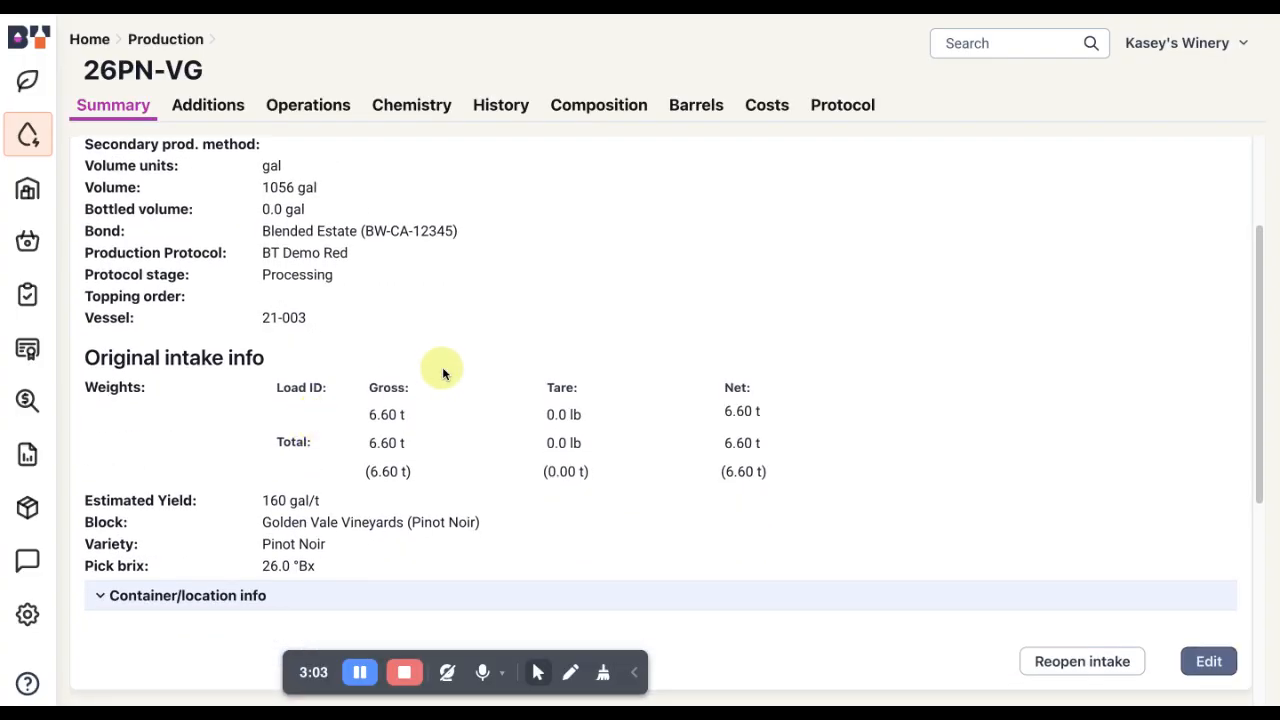
Reopen the intake of lot 26PN-VG with the effective date 07/27/2026.
click(1066, 664)
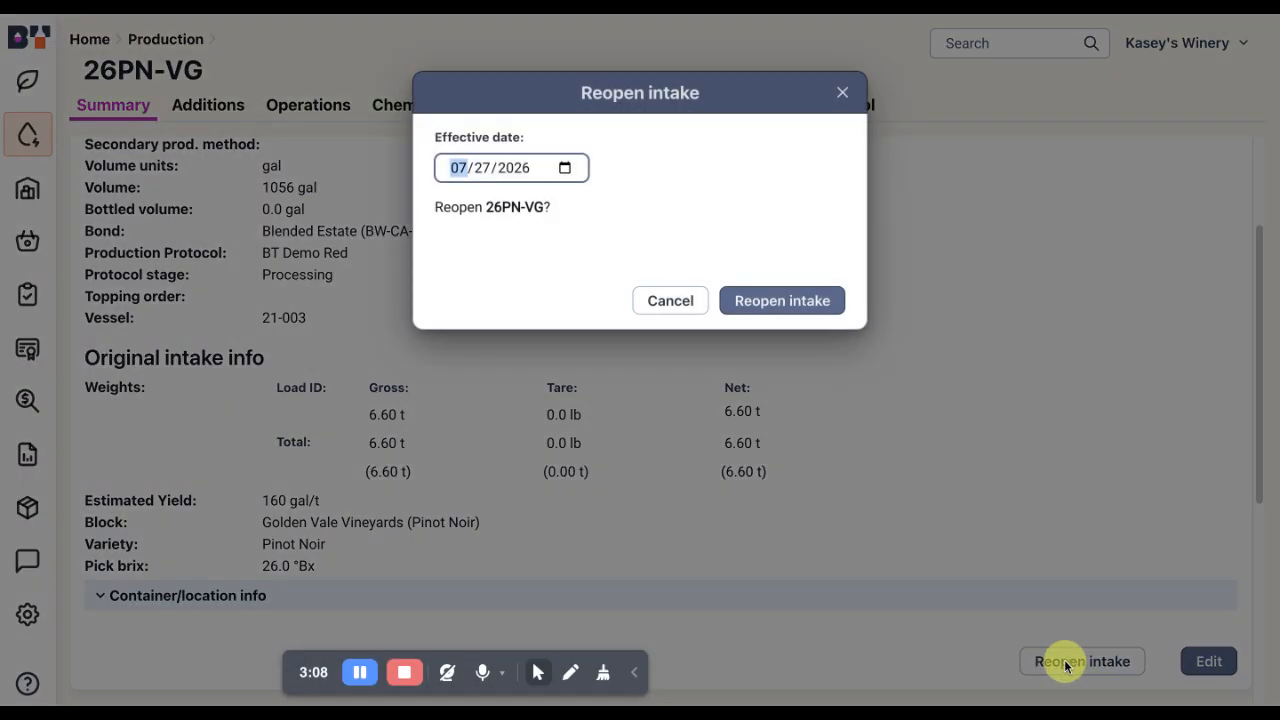
click(798, 302)
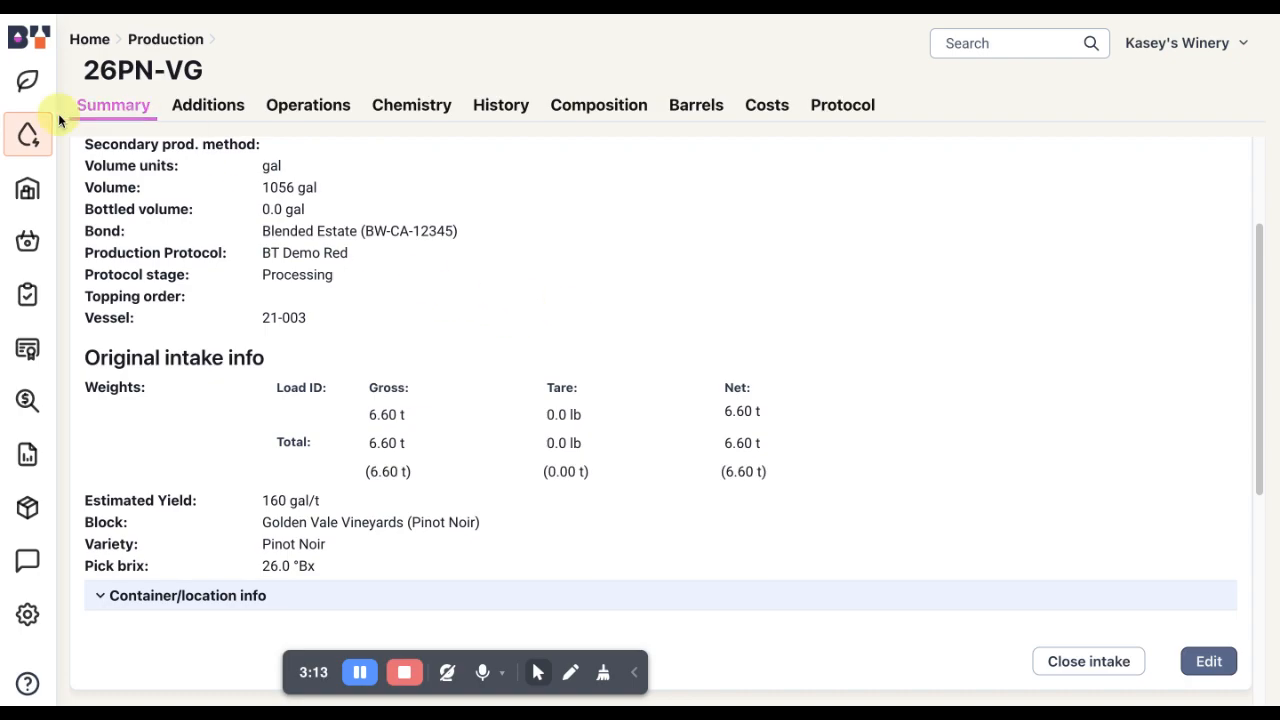
Add a weighing with a gross weight of 1.2 t to lot 26PN-VG in the production intake list.
click(33, 138)
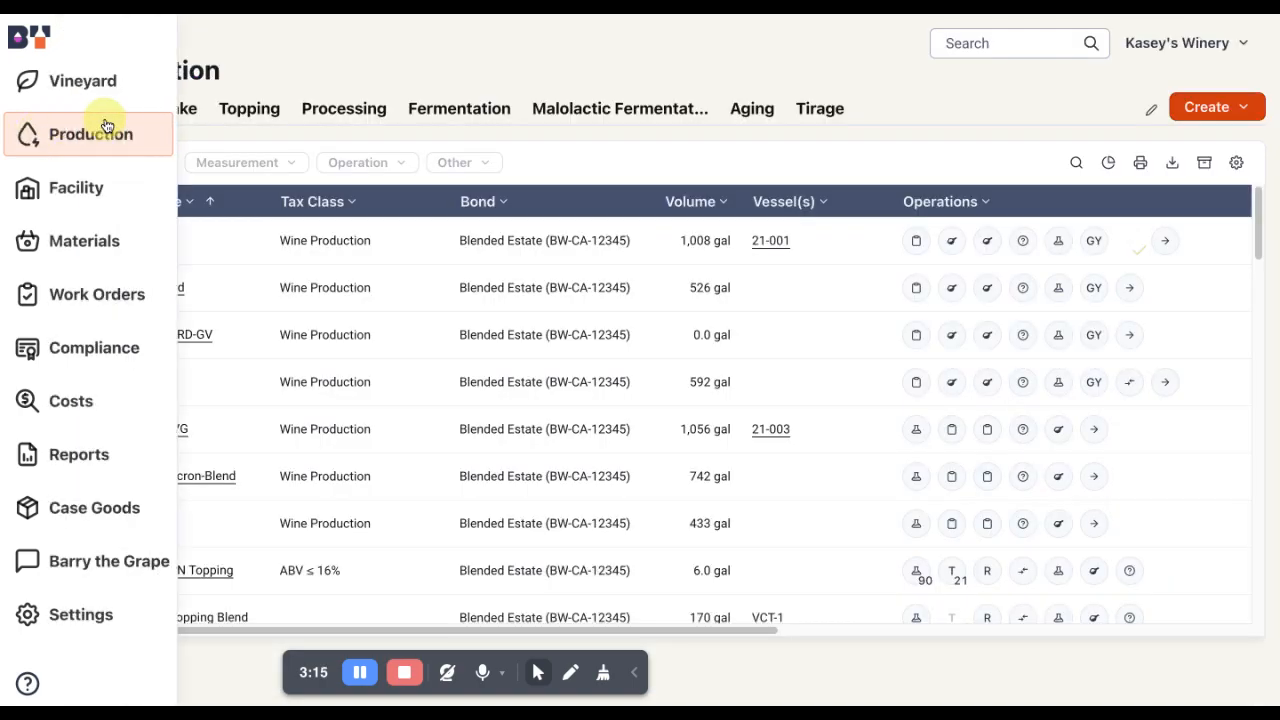
click(185, 113)
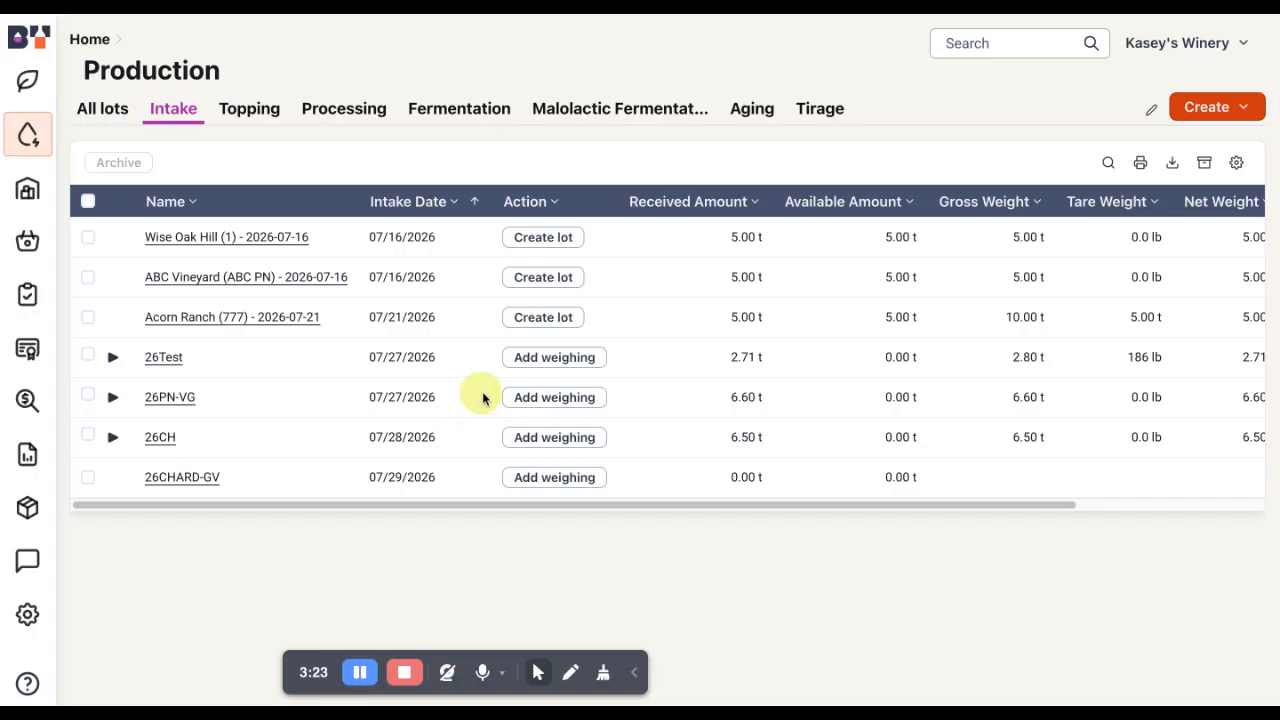
click(530, 397)
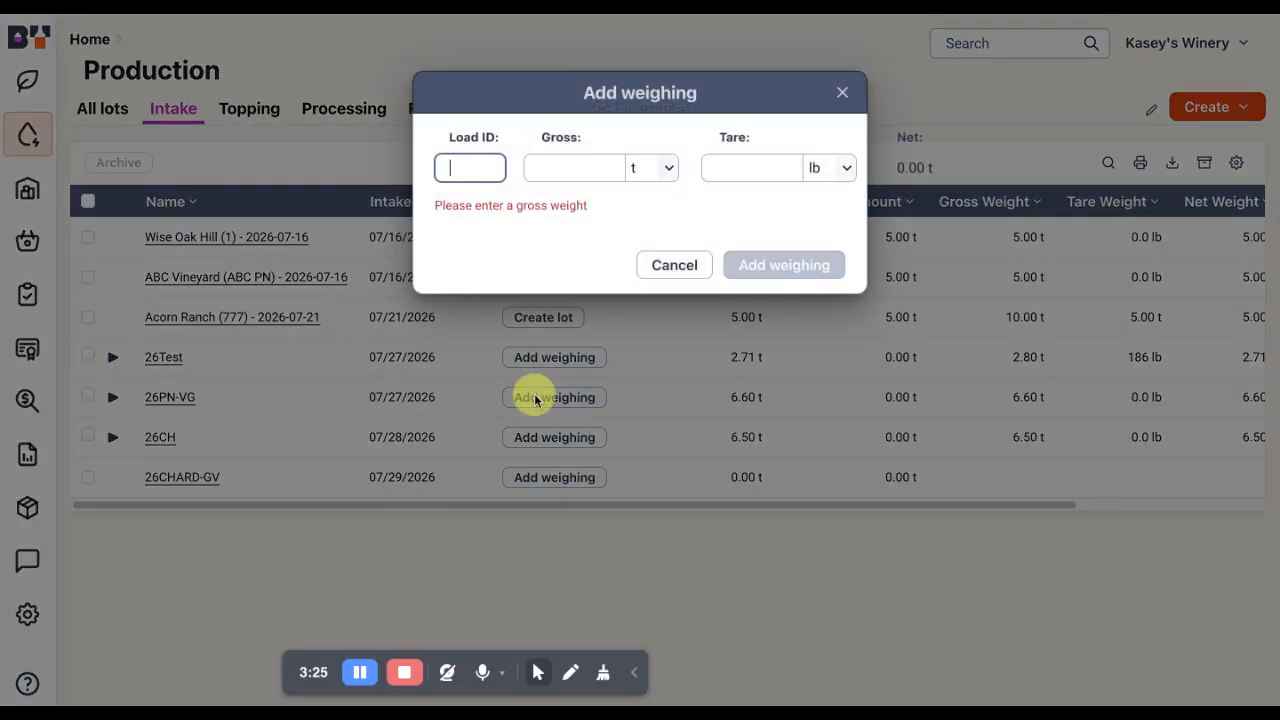
click(553, 167)
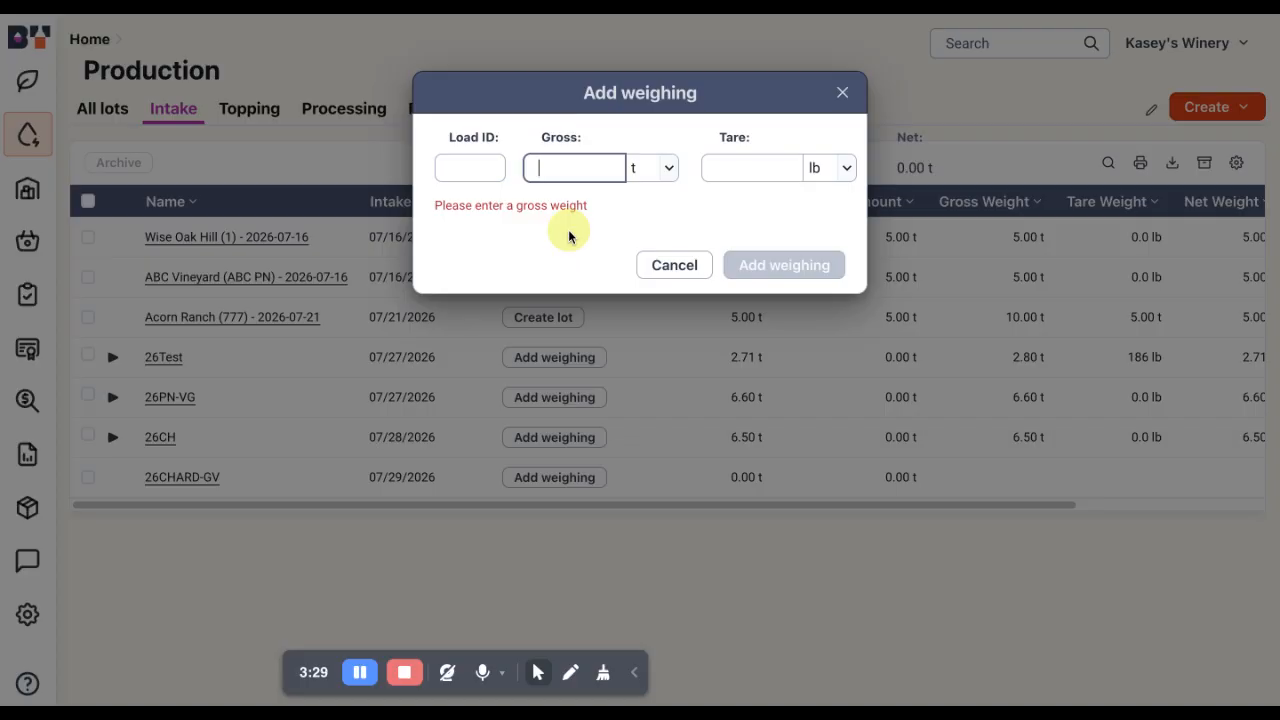
text(1.2)
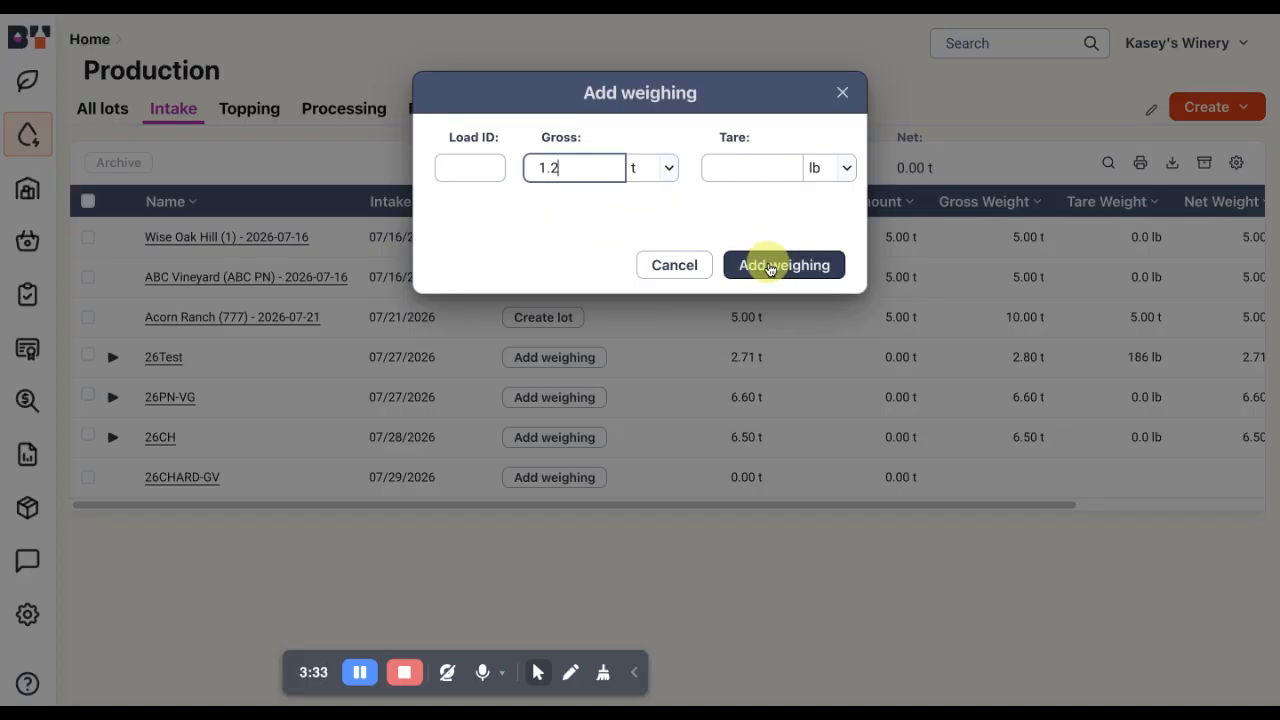
click(772, 266)
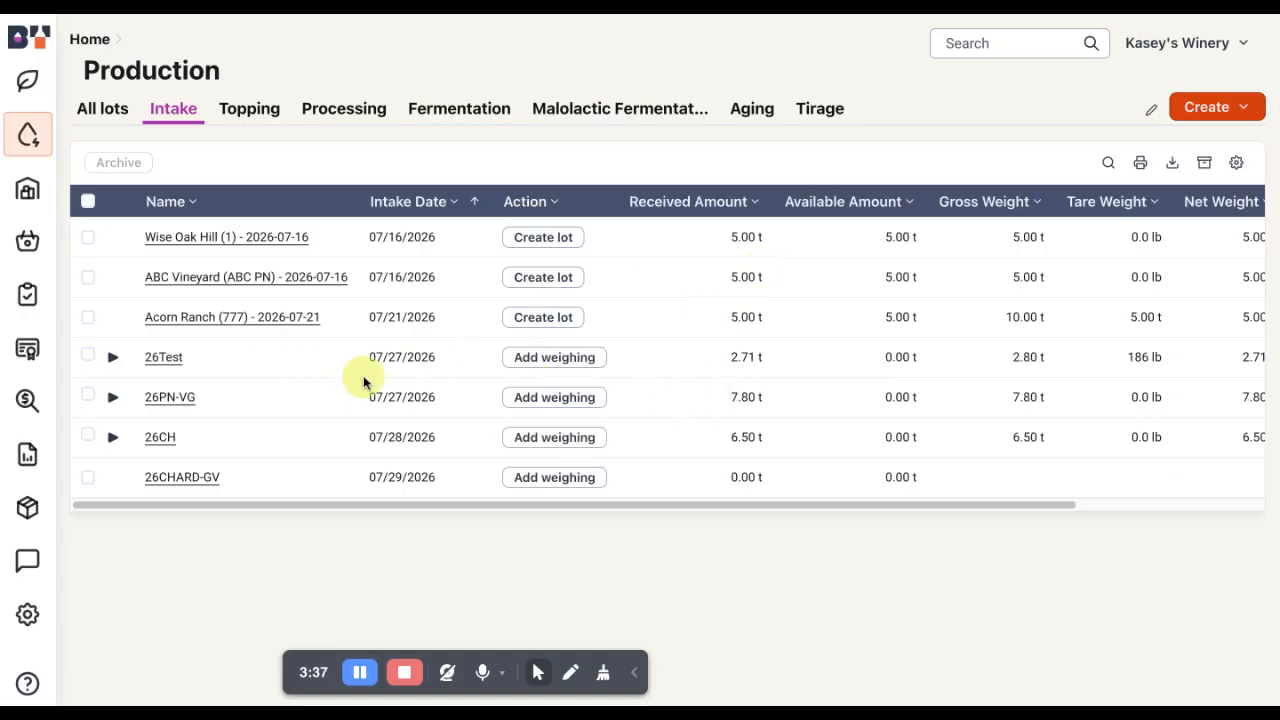
Check the individual weights recorded for lot 26PN-VG, and open the lot to review its intake status and original intake info.
click(114, 398)
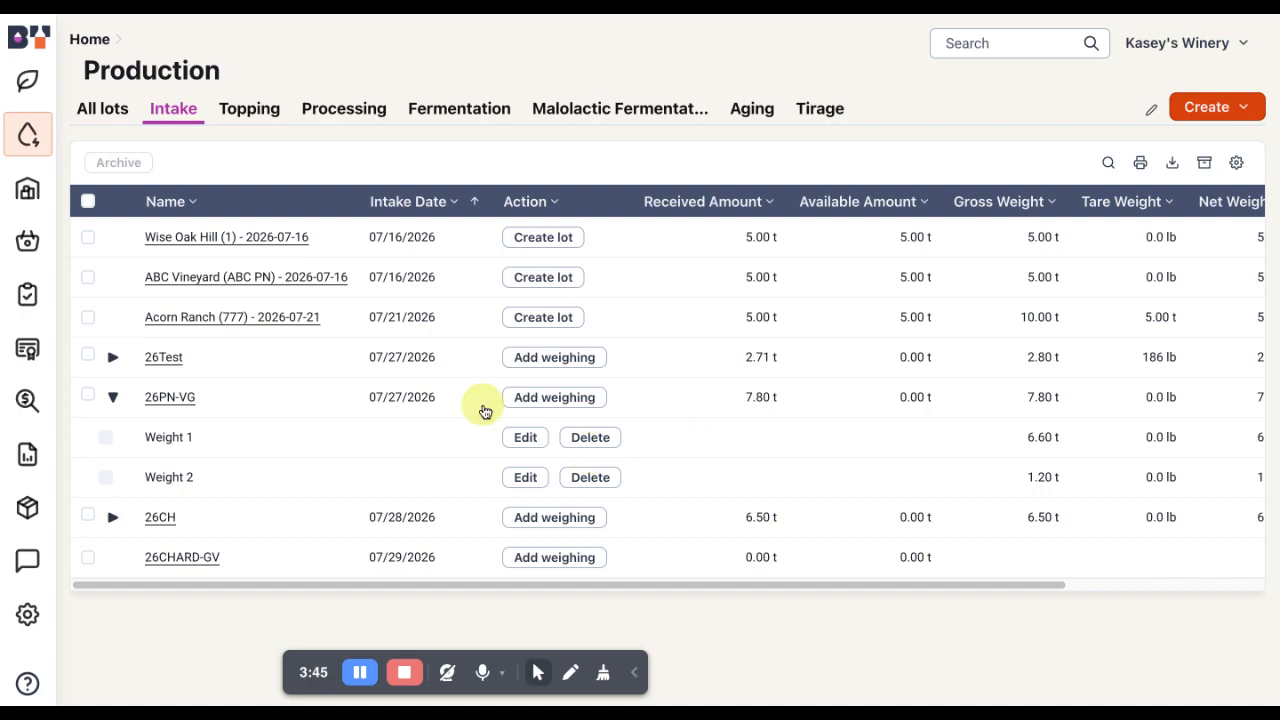
click(161, 402)
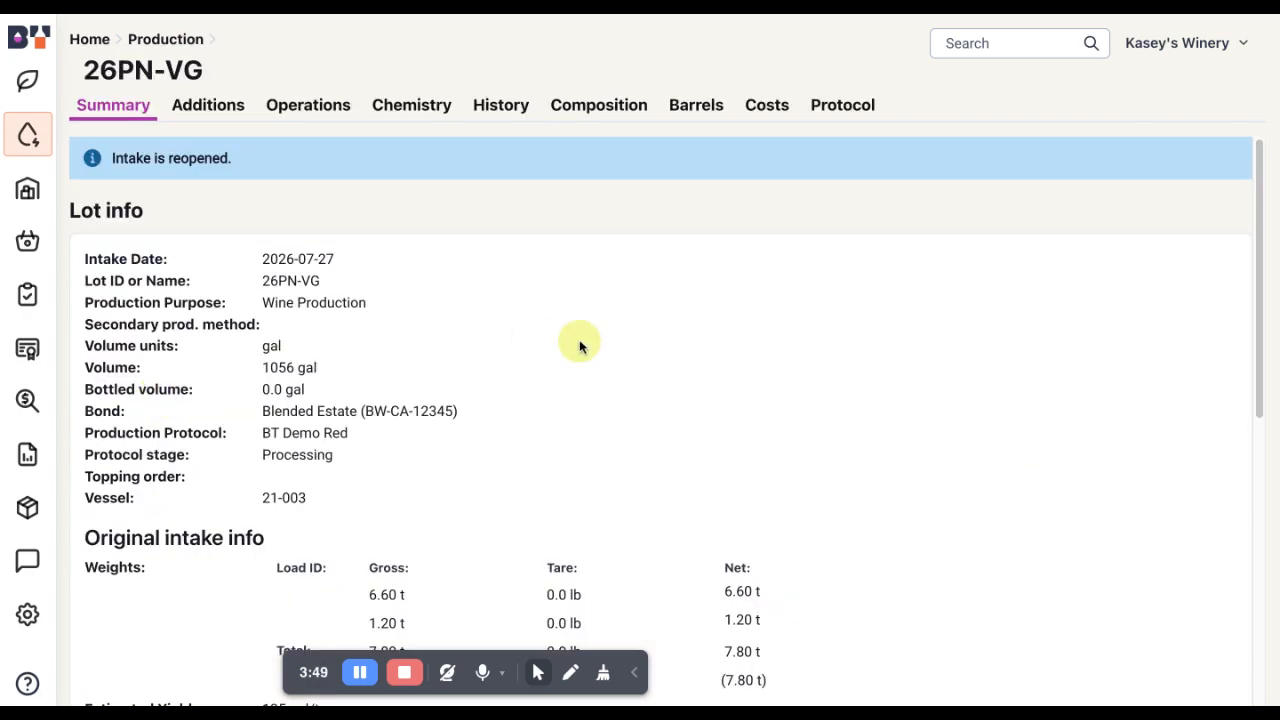
scroll(580, 343, down, 2)
scroll(302, 175, up, 1)
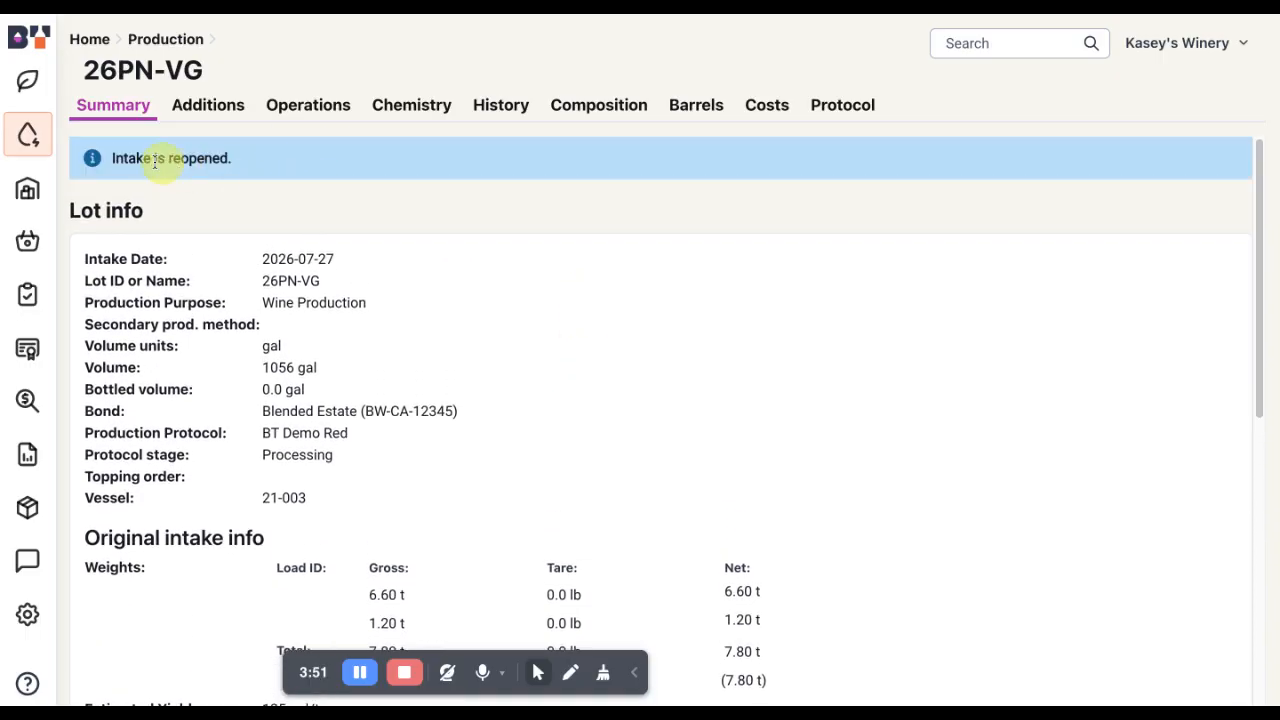
scroll(518, 320, down, 1)
scroll(526, 323, down, 5)
scroll(526, 323, up, 2)
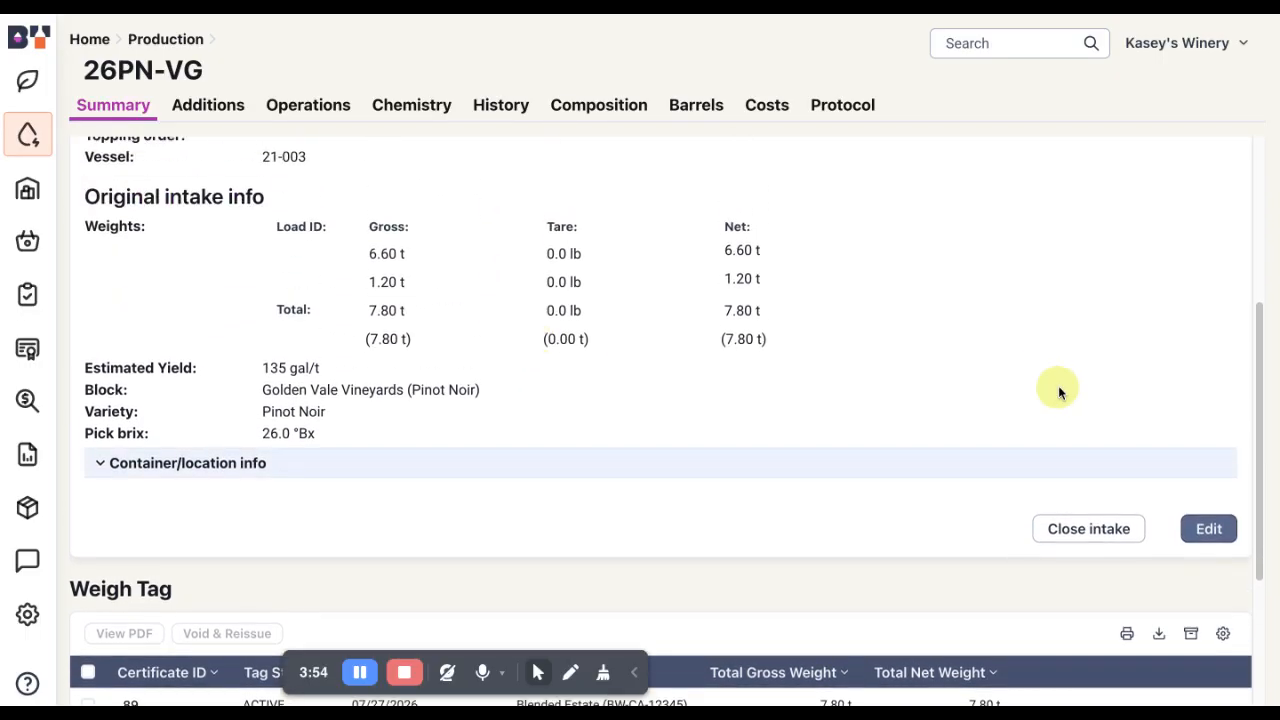
Close the intake of lot 26PN-VG and review its weigh tag and events.
click(1064, 533)
click(782, 294)
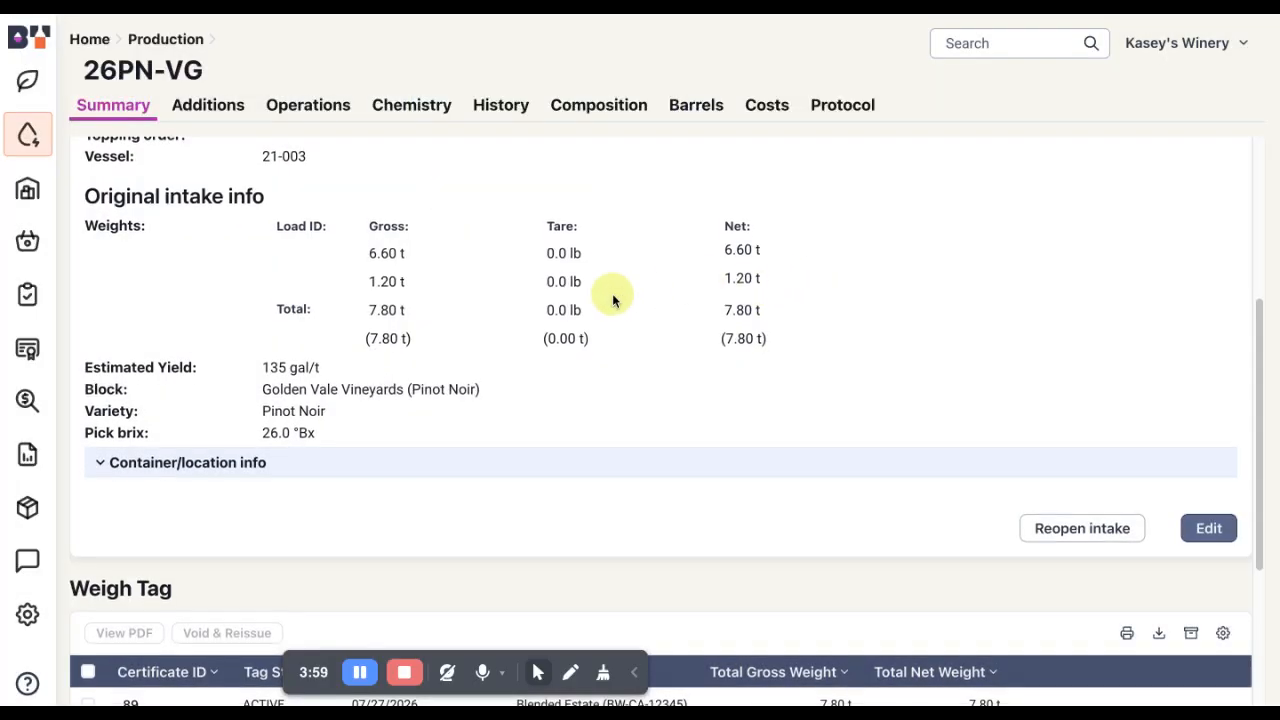
scroll(612, 293, down, 4)
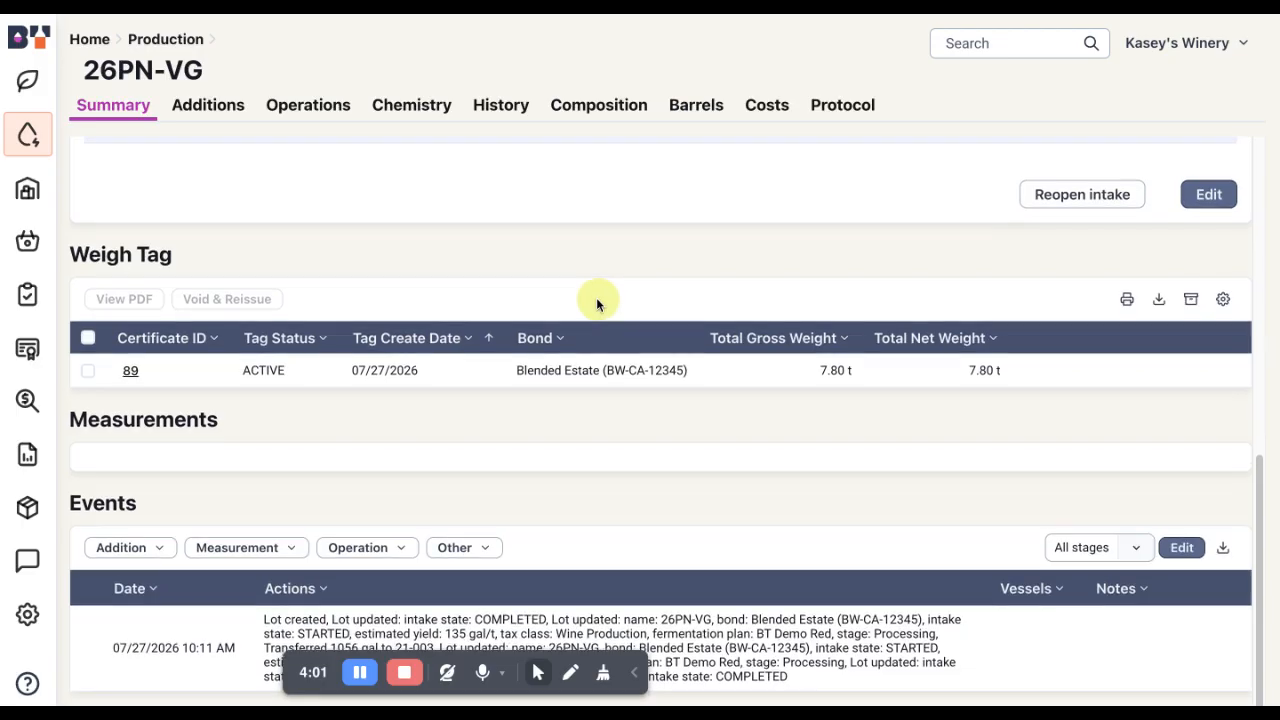
click(361, 552)
click(361, 553)
scroll(330, 357, up, 5)
Start a new grape intake from the production lots and set the intake date to 07/30/2026.
click(15, 148)
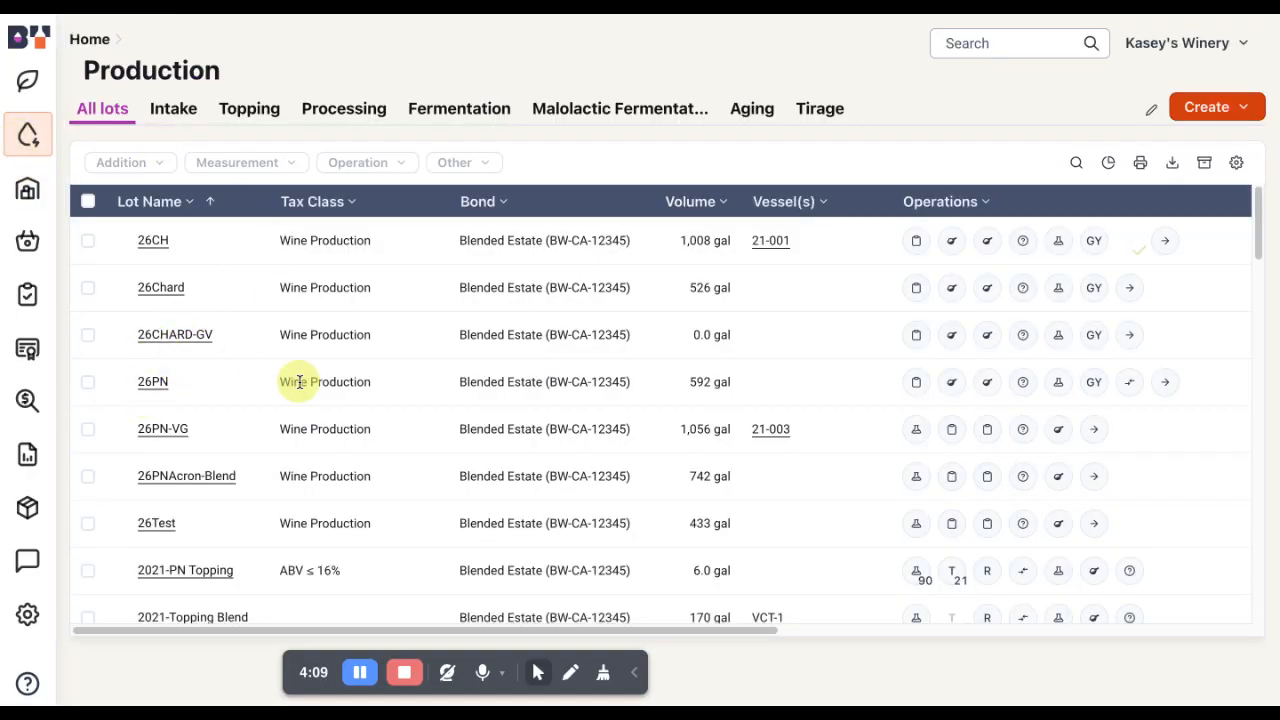
click(89, 430)
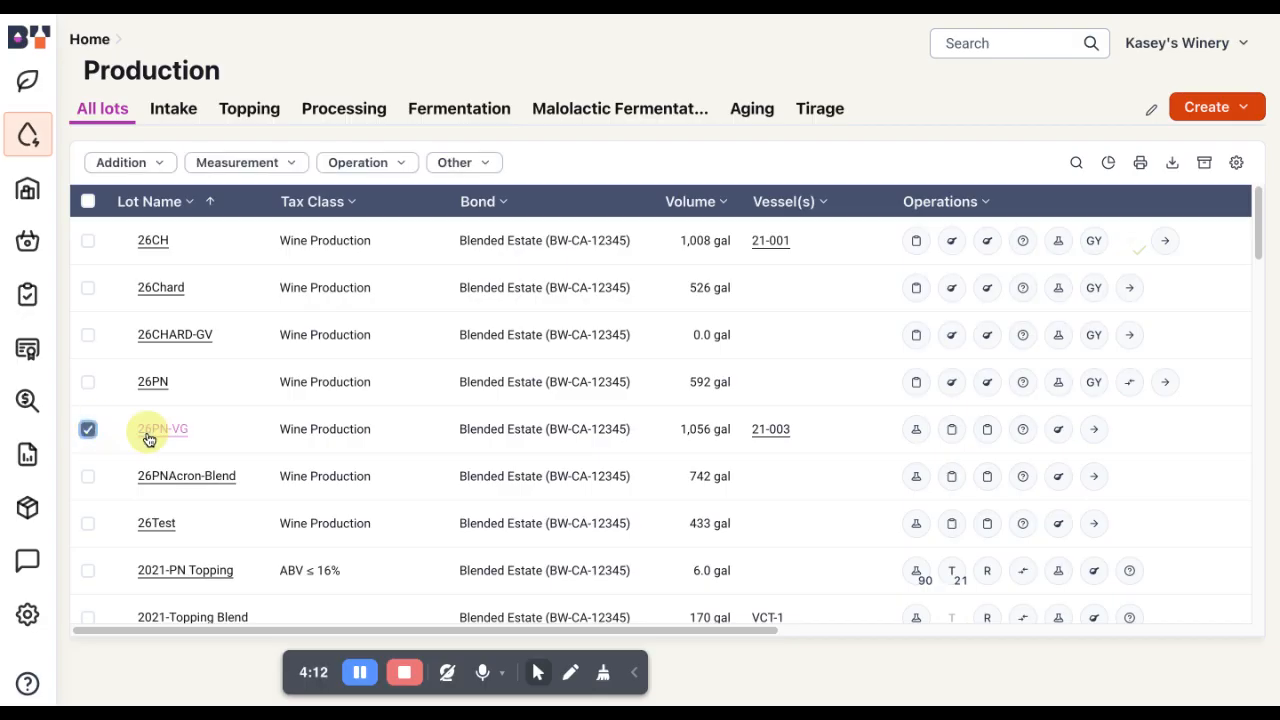
click(89, 430)
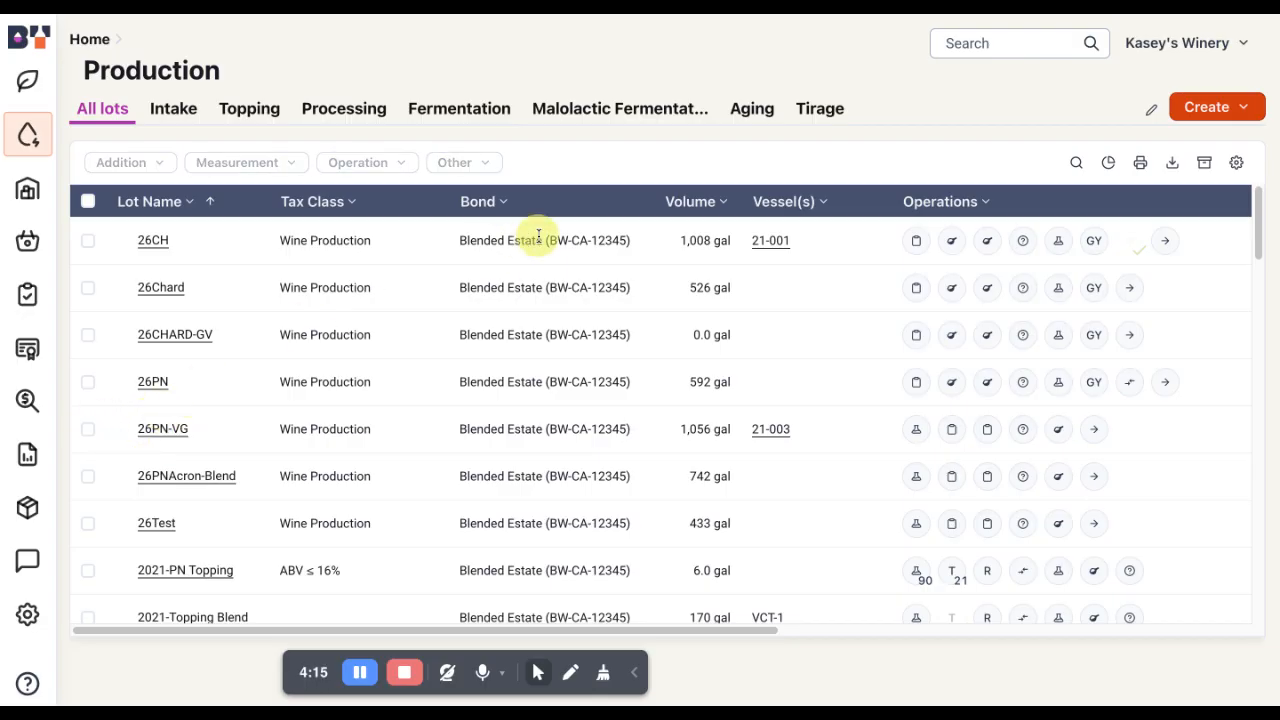
click(1243, 110)
click(1143, 143)
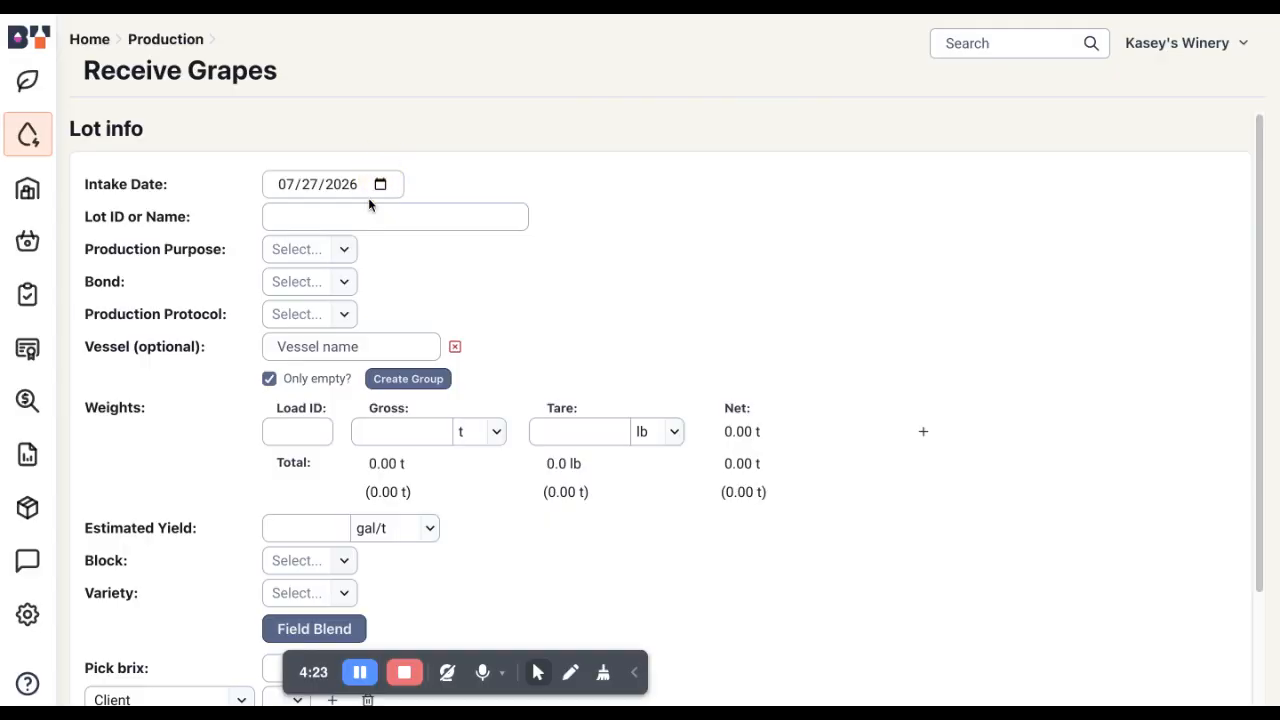
click(338, 295)
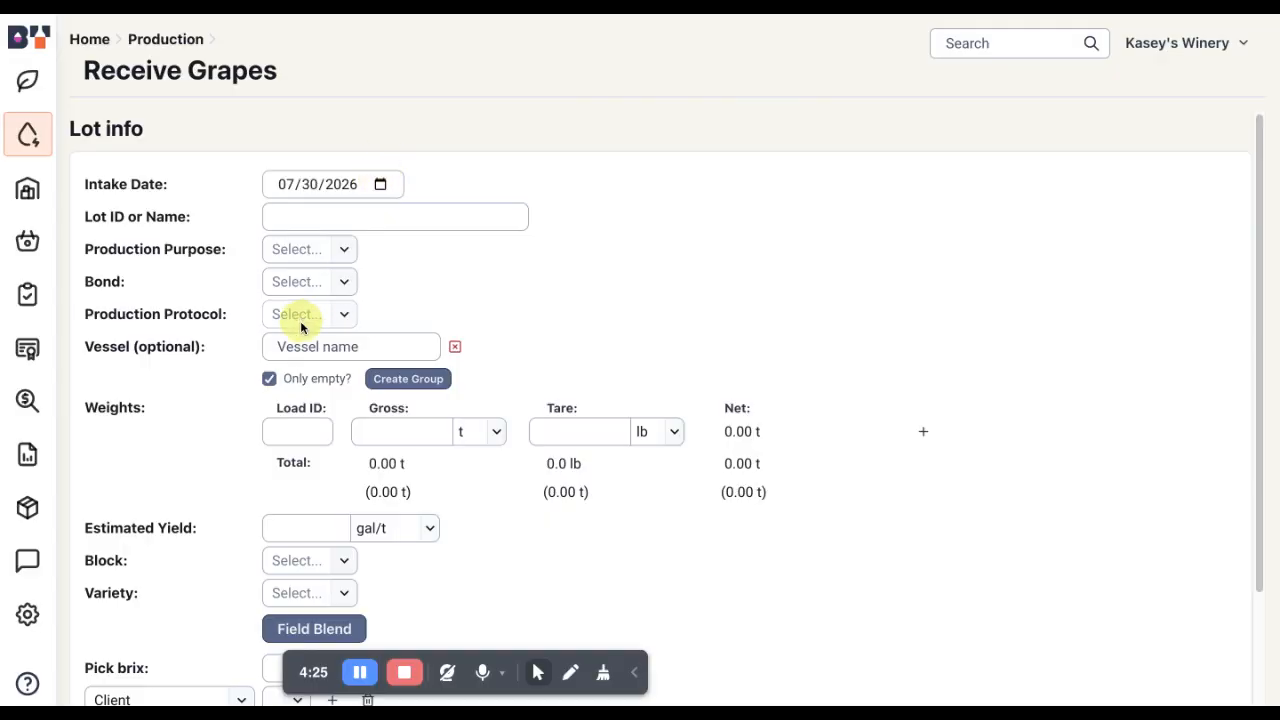
Find the Pinot Noir blocks with "pn" and set the intake's block to Hyde Vineyards (PN-115).
scroll(295, 360, down, 1)
click(293, 533)
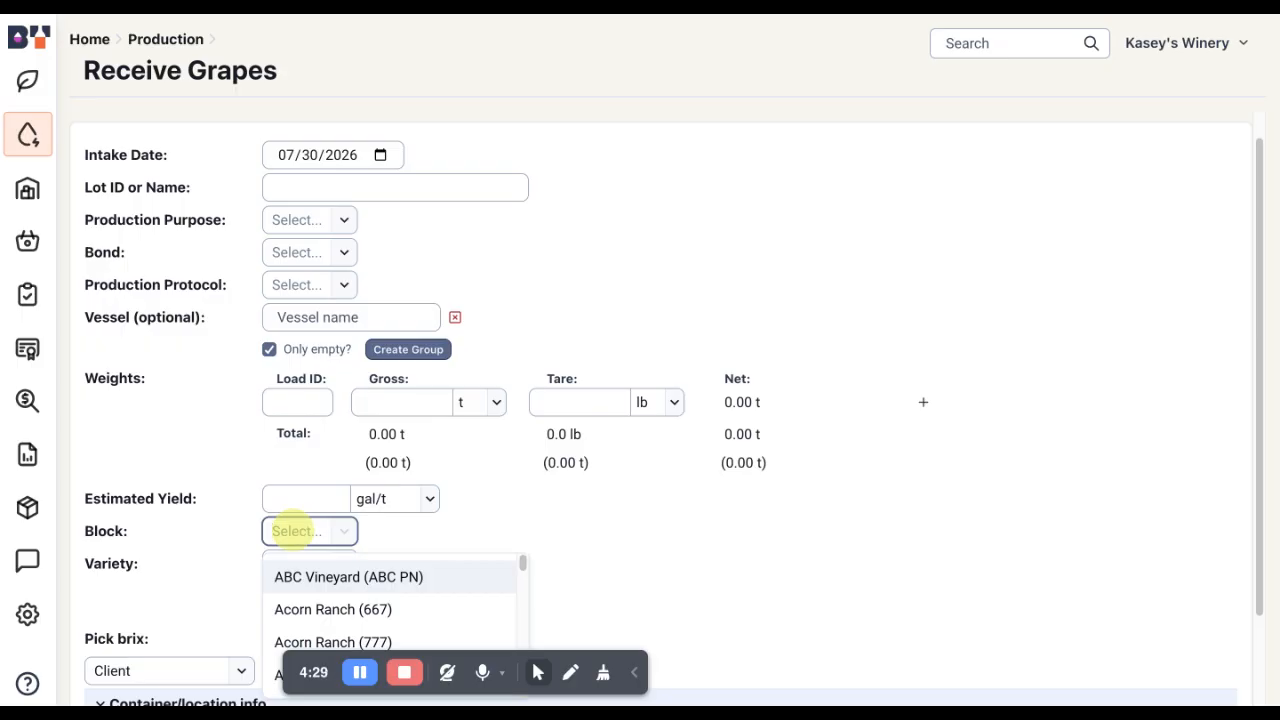
text(pn)
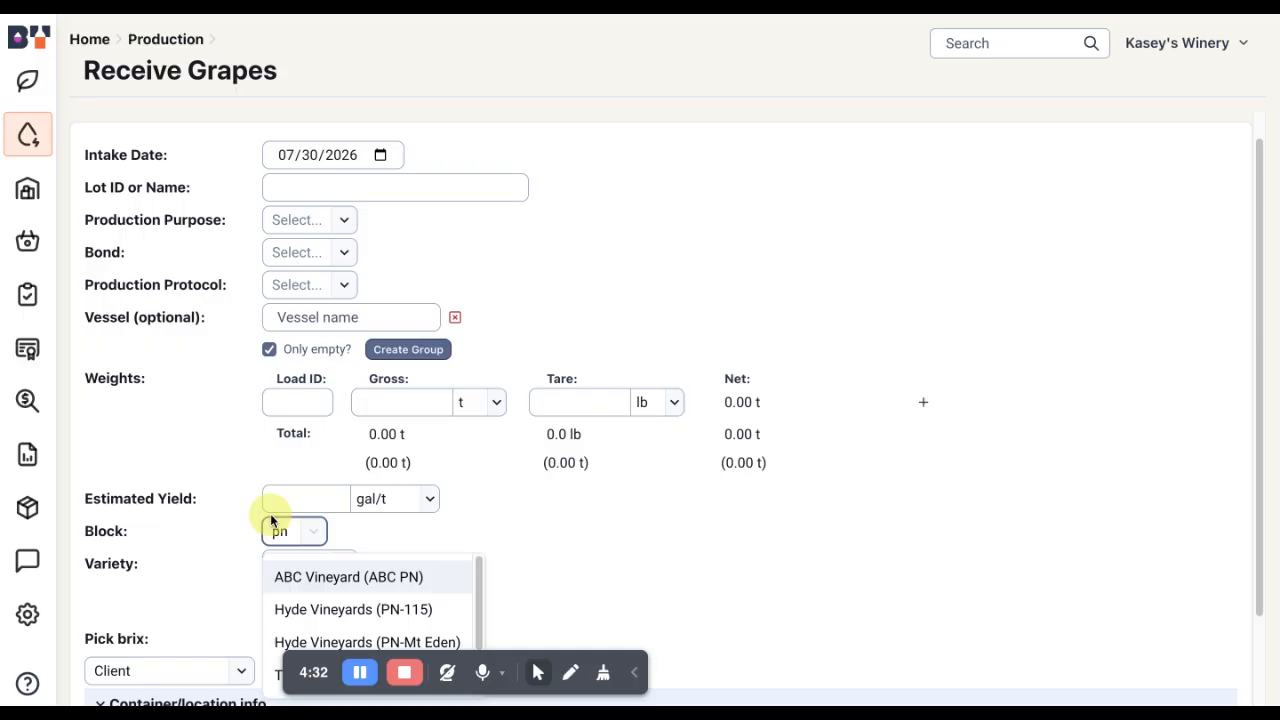
scroll(270, 513, down, 1)
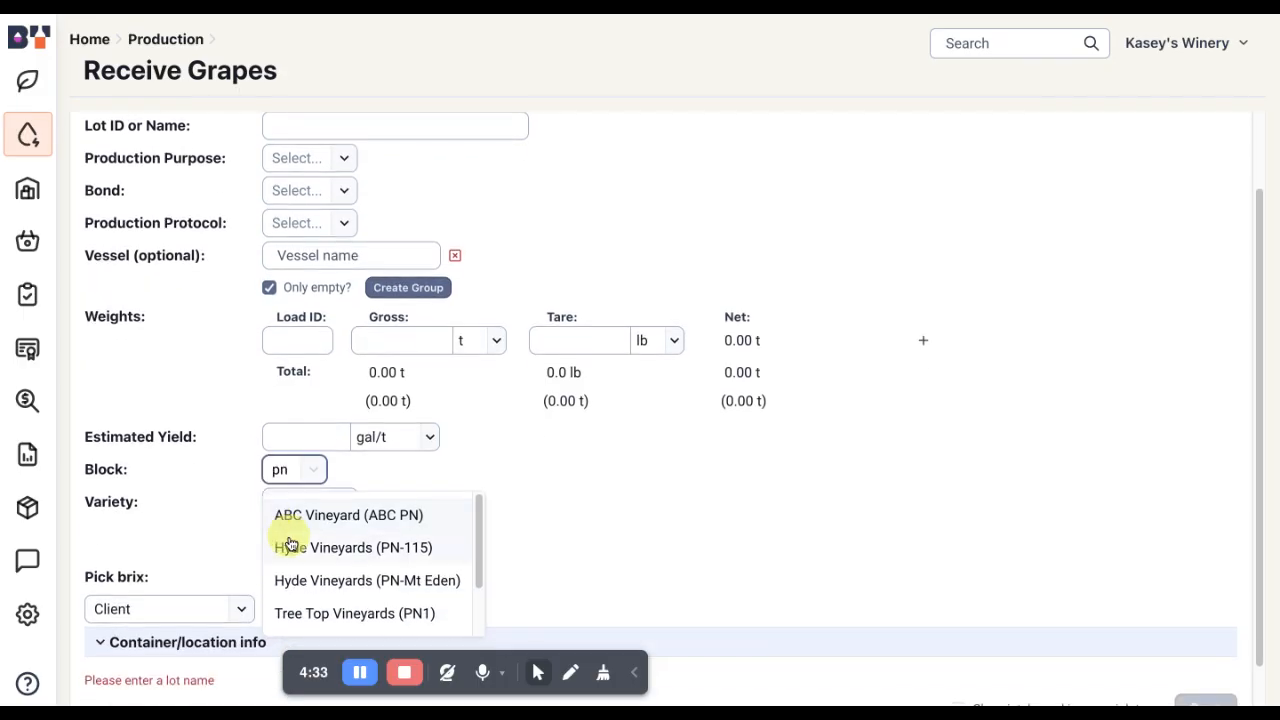
click(292, 540)
scroll(228, 380, up, 2)
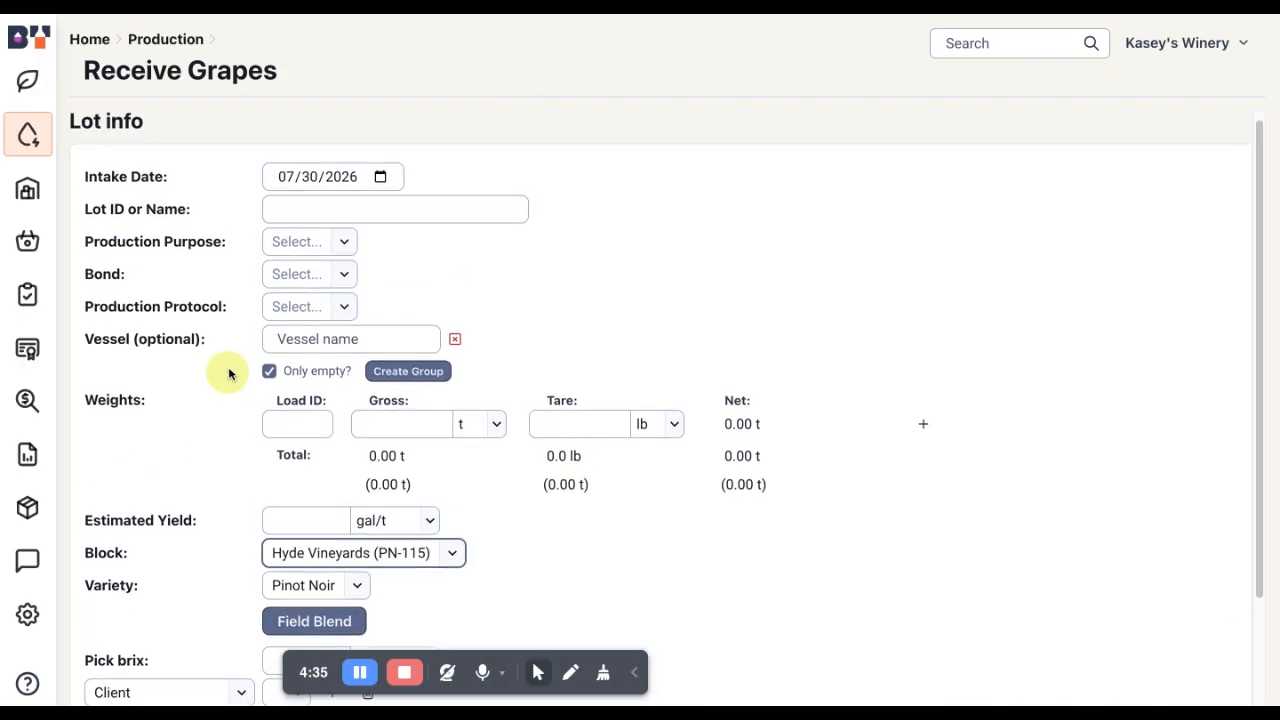
Name the lot 26PN-HV and set its purpose to Wine Production, bond to Blended Estate and production protocol to BT Demo Red.
click(290, 215)
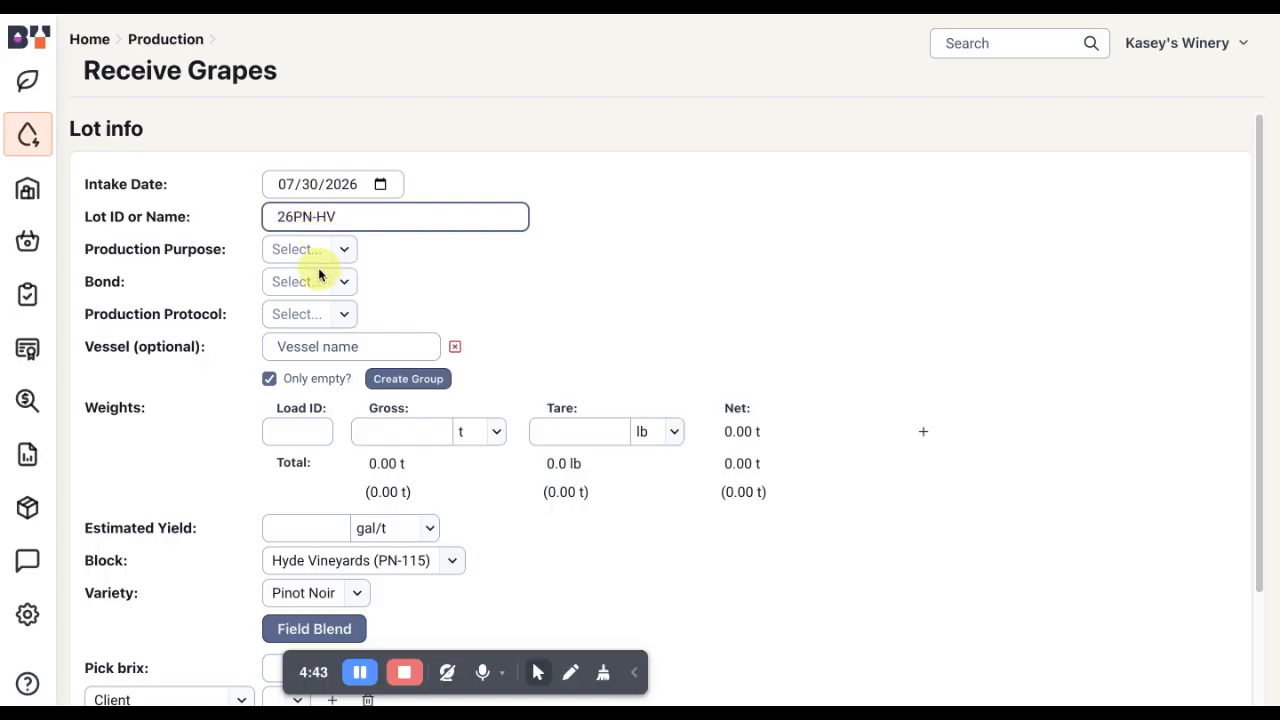
click(285, 251)
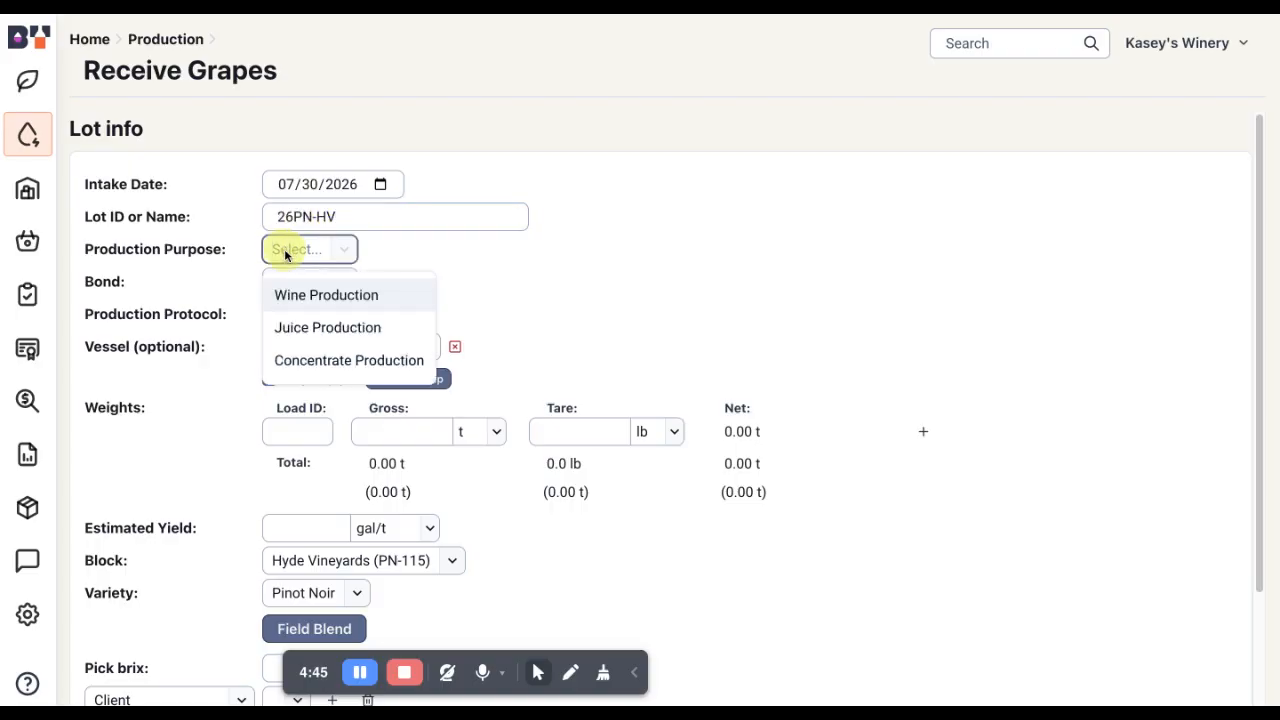
click(312, 298)
click(308, 284)
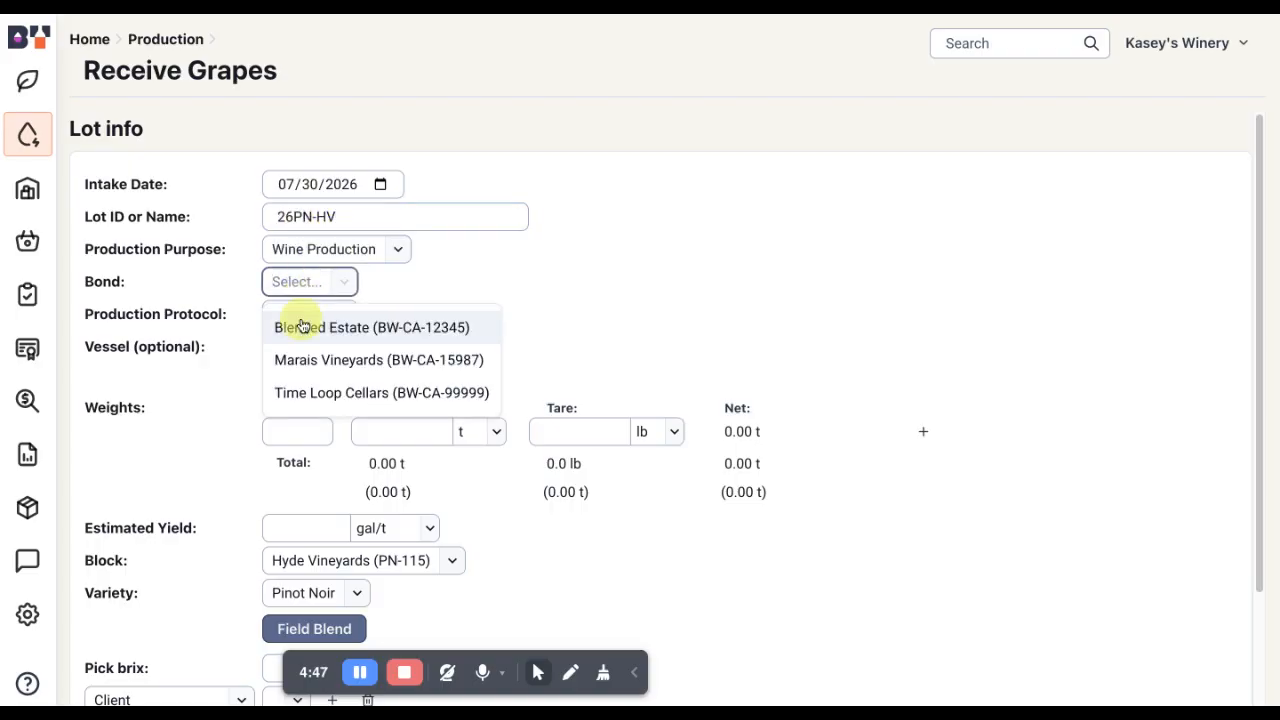
click(304, 326)
scroll(303, 337, down, 1)
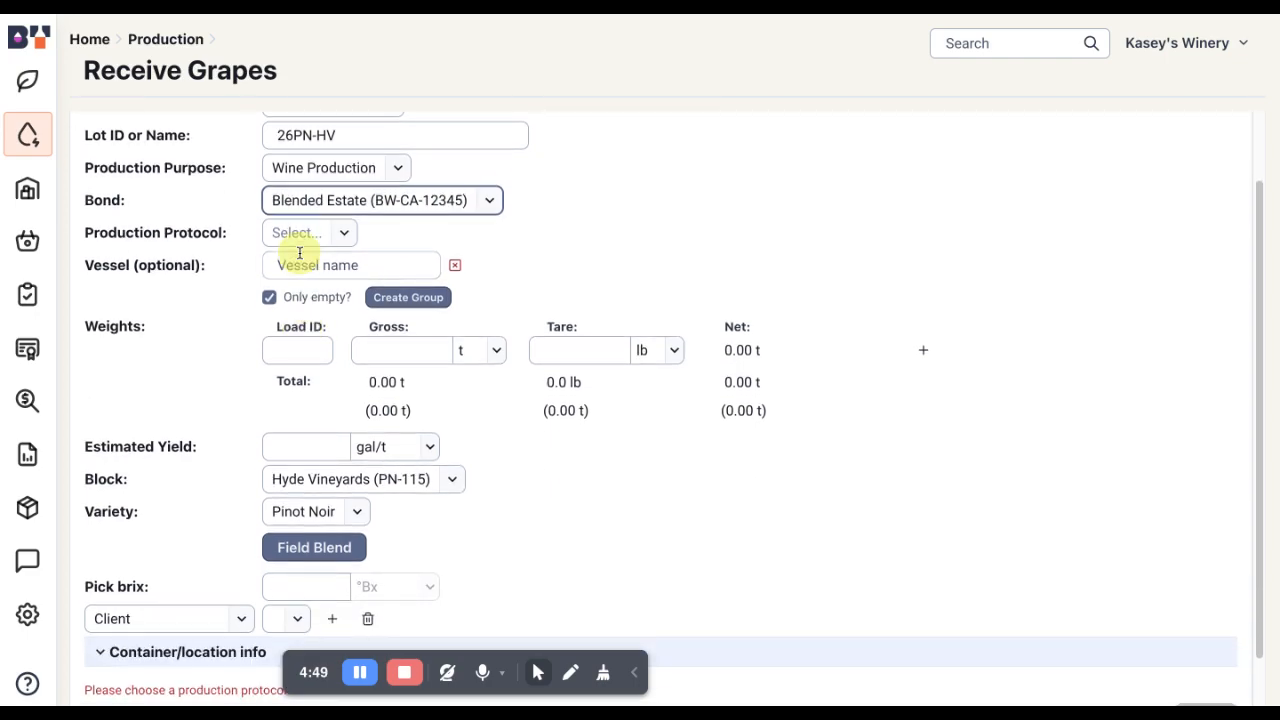
click(302, 240)
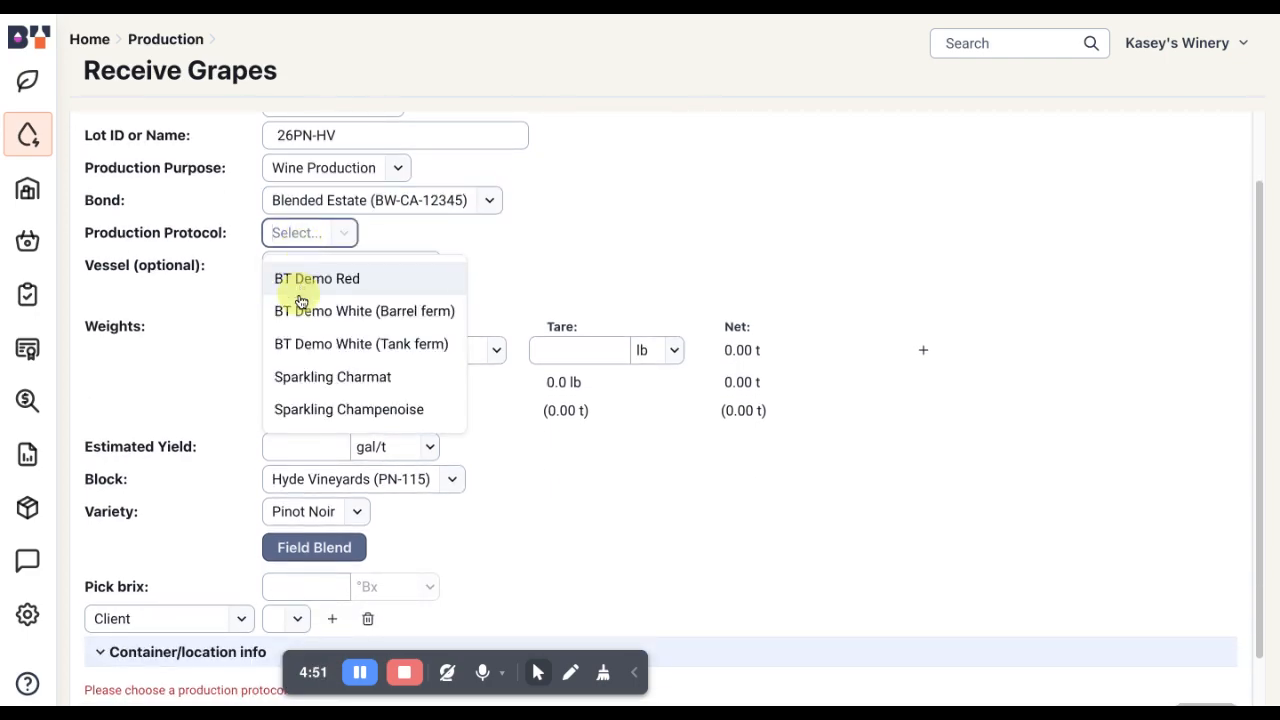
click(305, 280)
scroll(305, 284, down, 1)
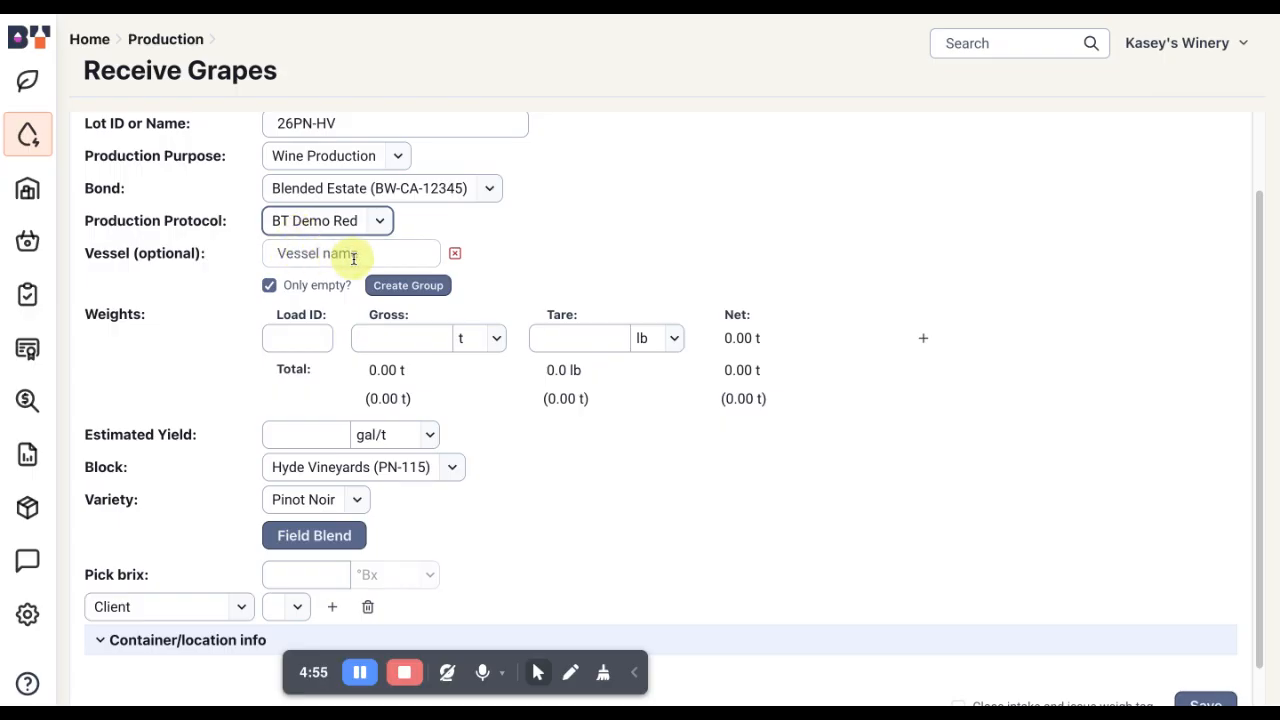
Expand the container/location info of the new intake and check the vintage, origin and clone details.
scroll(330, 252, down, 2)
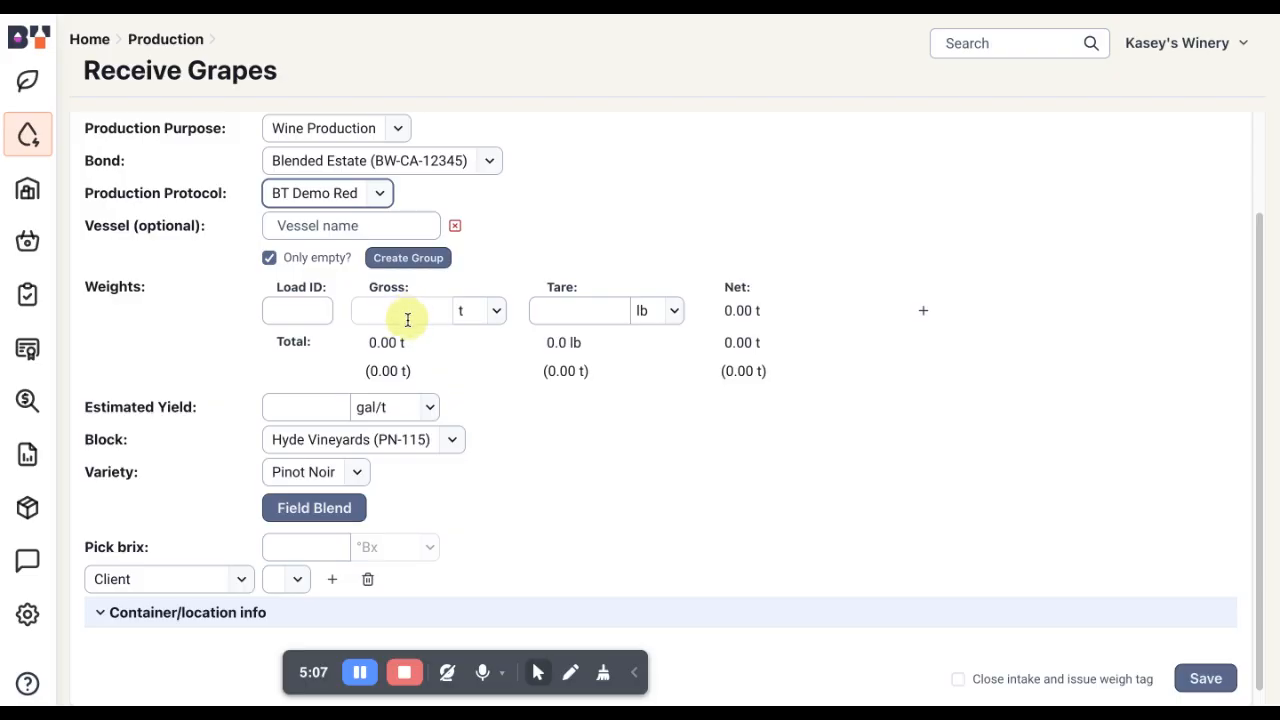
scroll(402, 316, down, 1)
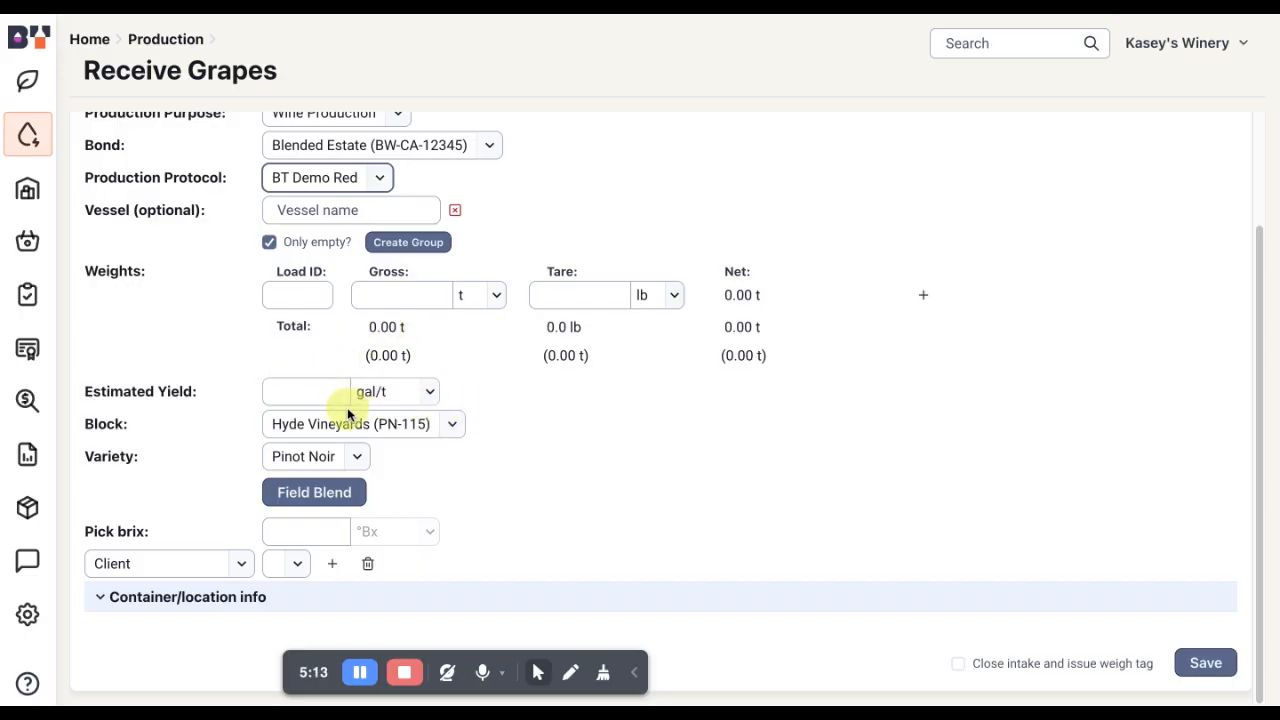
click(215, 597)
scroll(240, 486, down, 5)
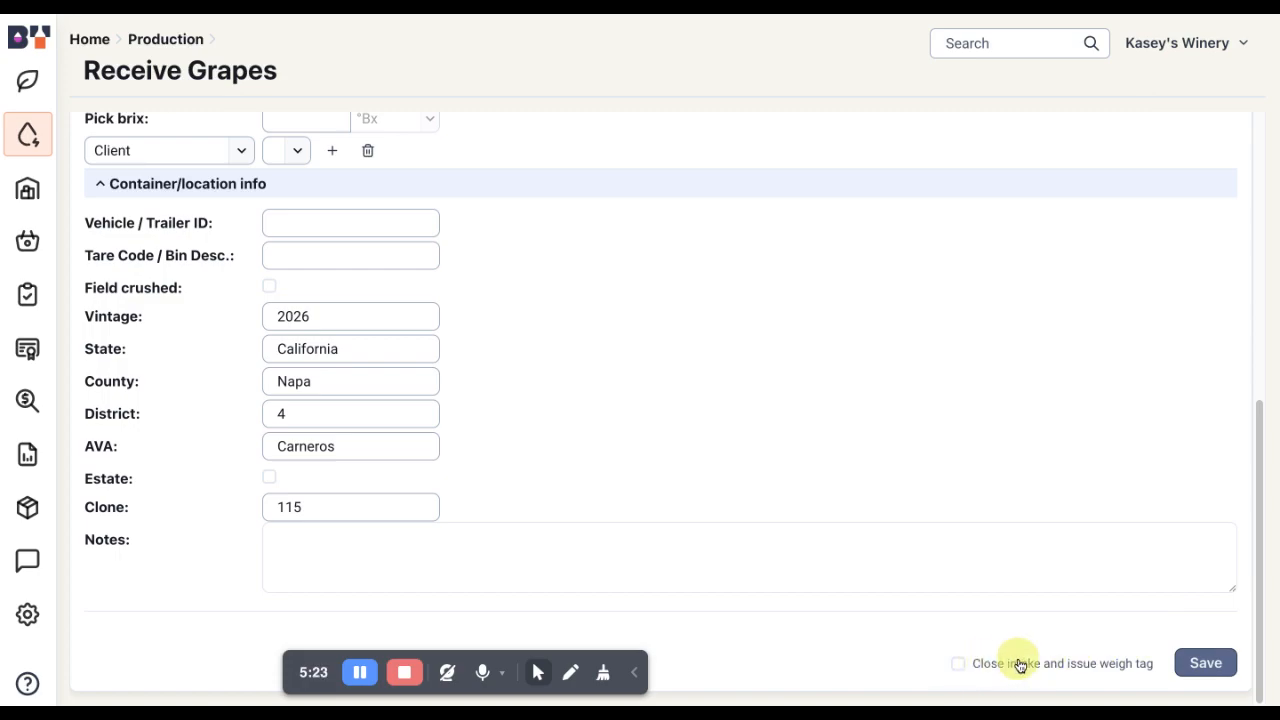
Save the grape intake without weights or a weigh tag, and review the new lot's summary.
click(1209, 666)
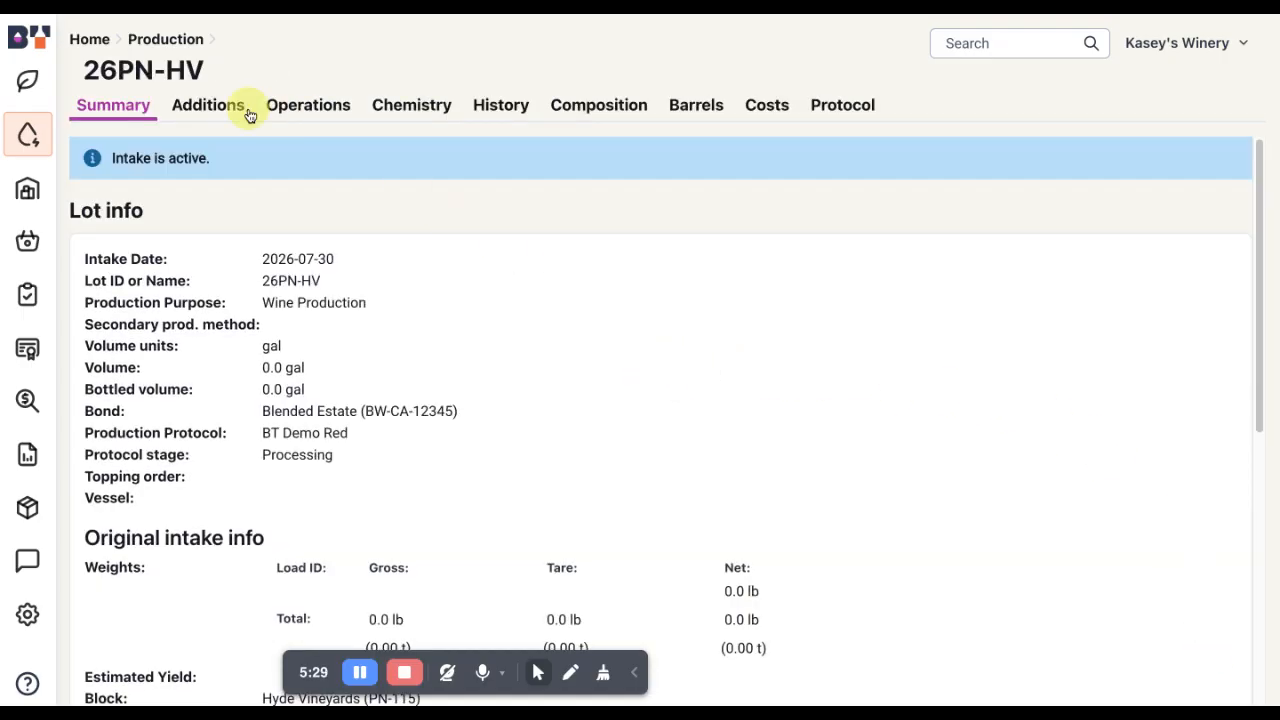
scroll(396, 408, down, 7)
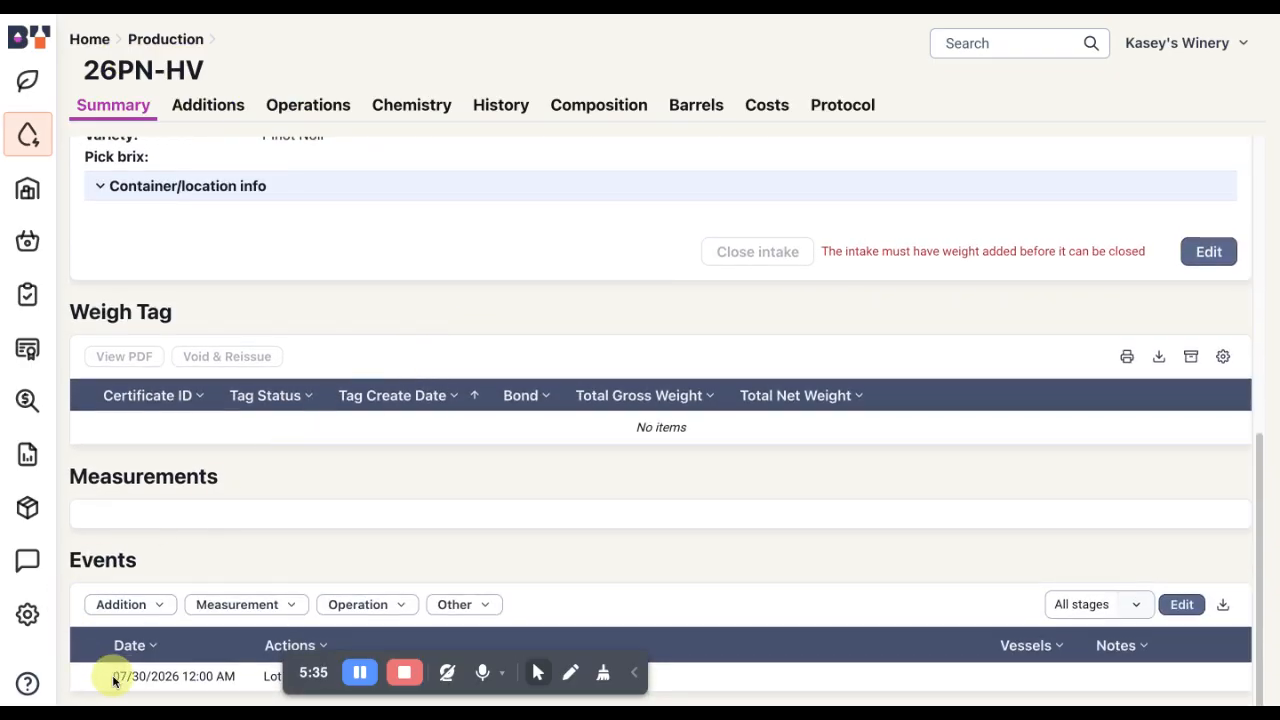
scroll(178, 647, up, 7)
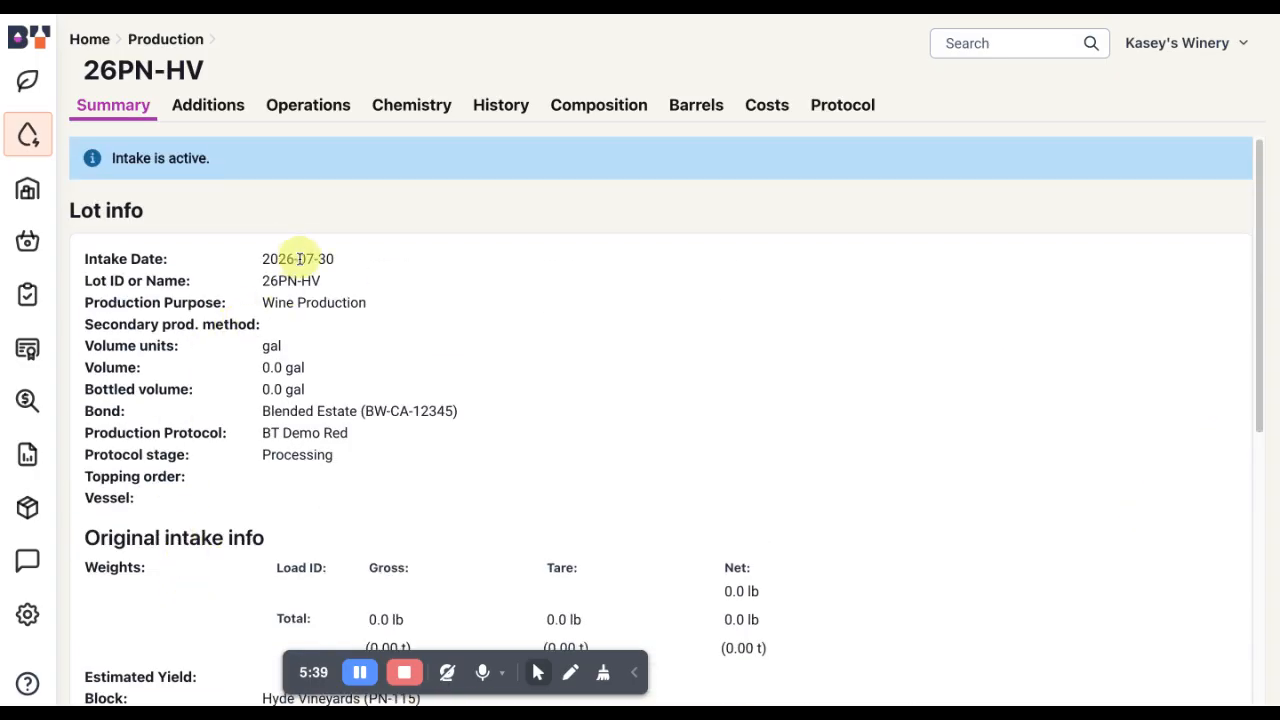
From the production lots, open the Red Receival work order template in full view and create a work order from it.
click(29, 140)
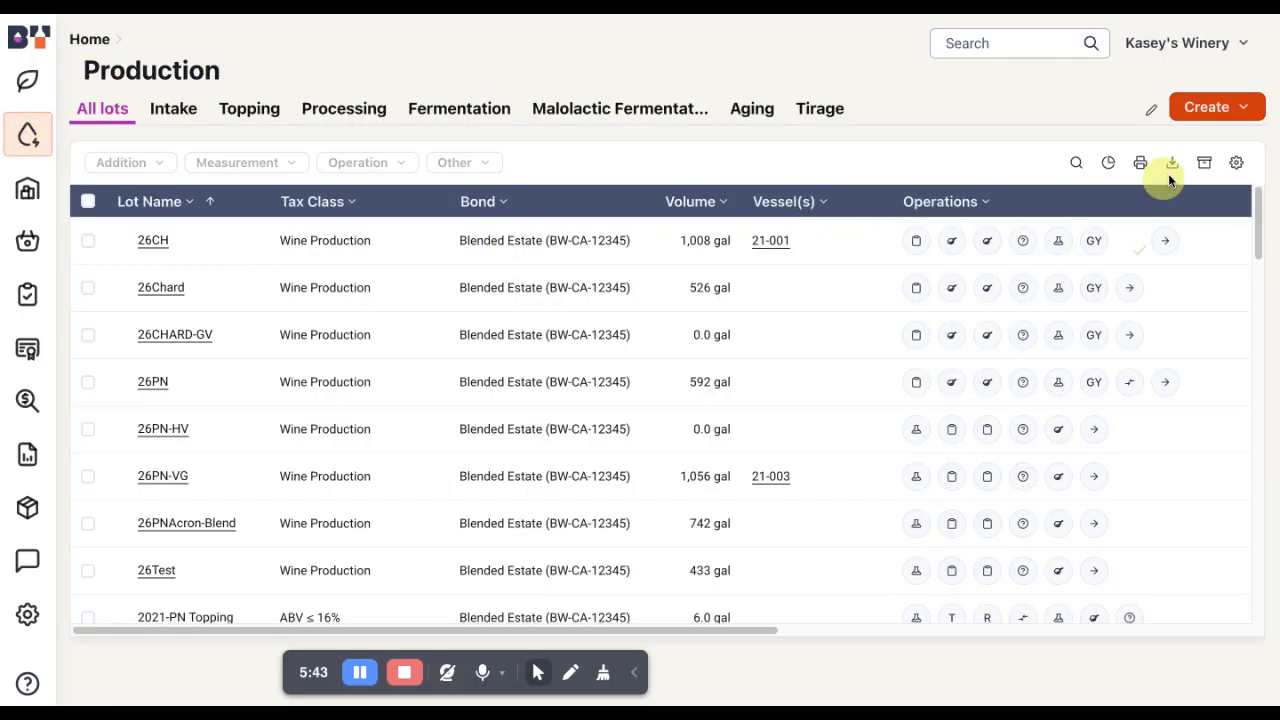
click(1248, 110)
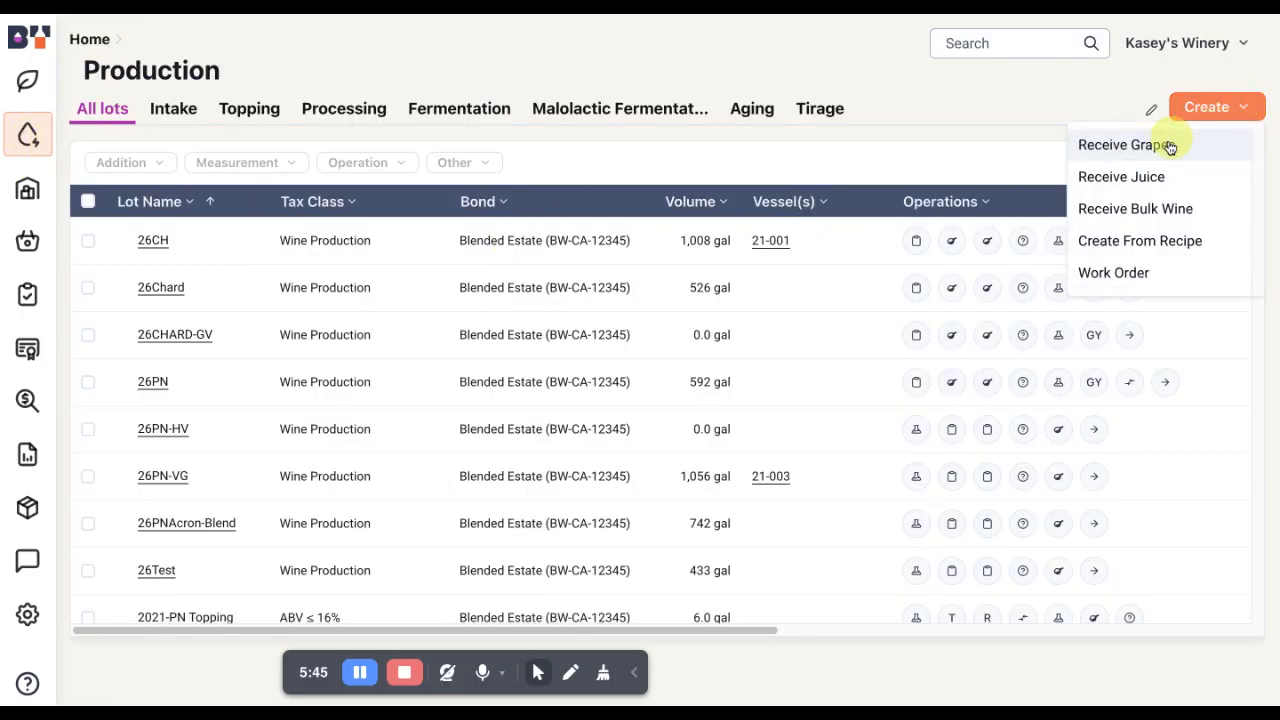
click(1109, 274)
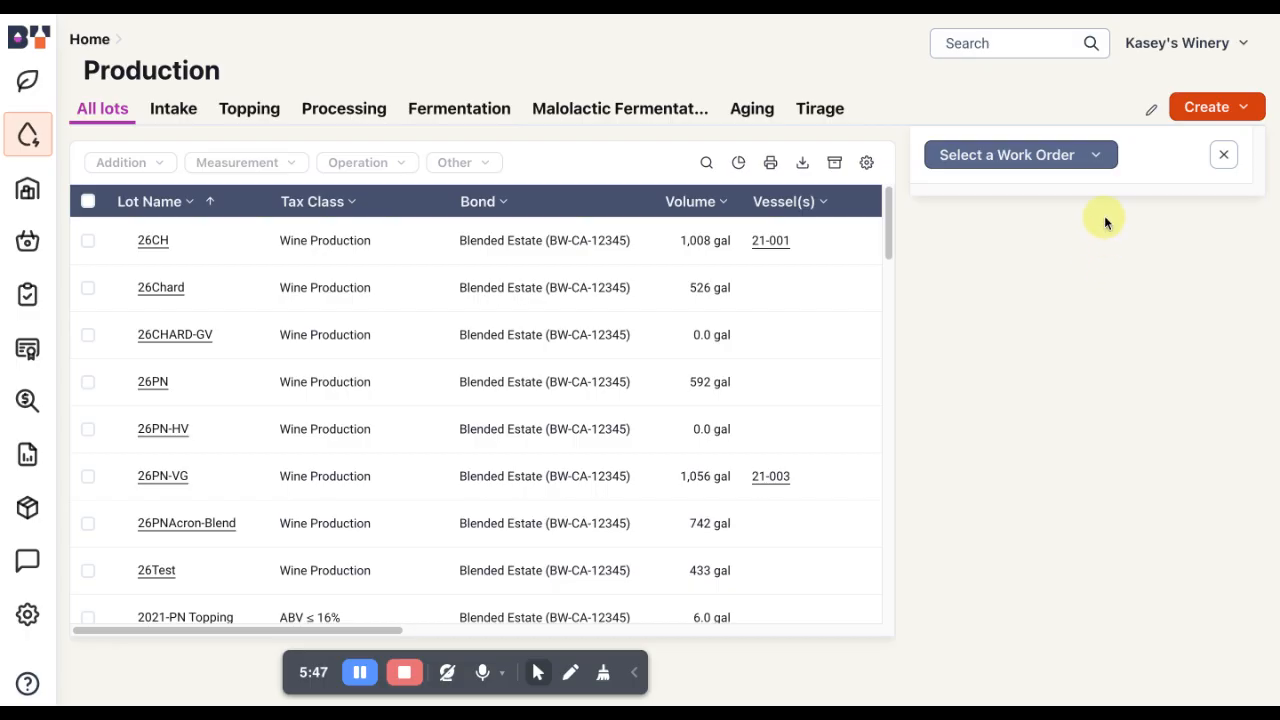
click(1099, 160)
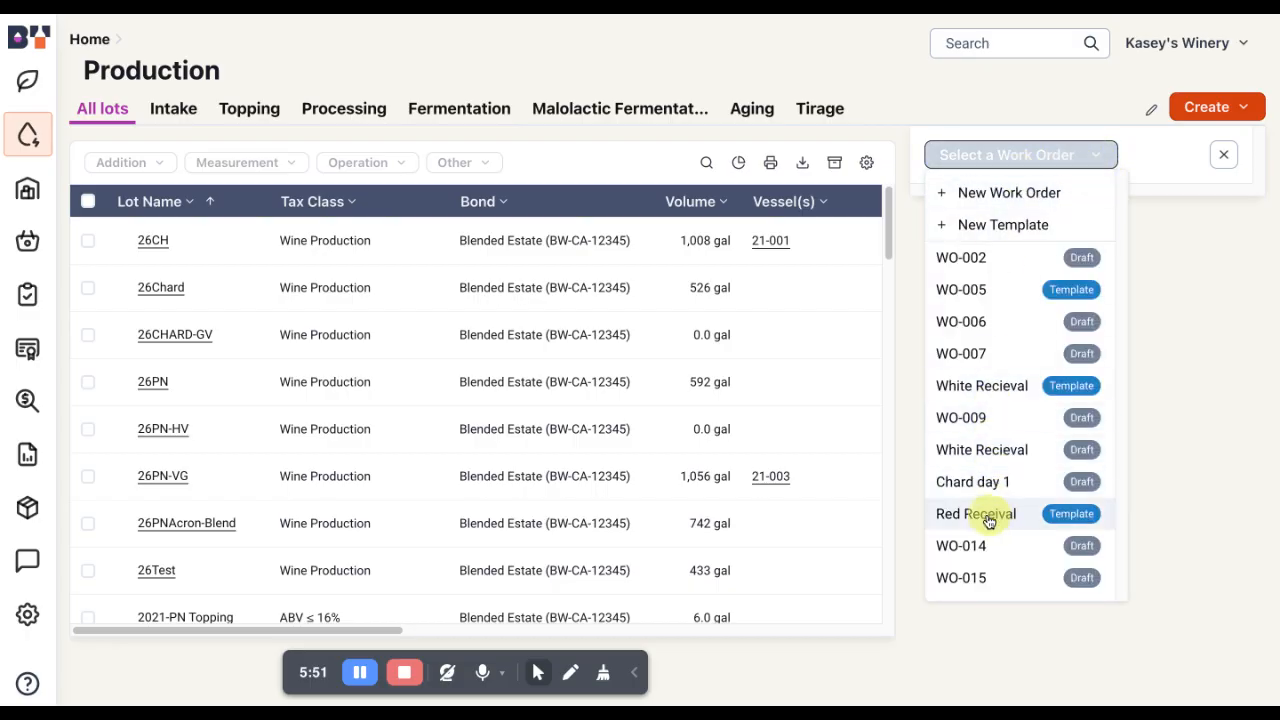
click(1020, 513)
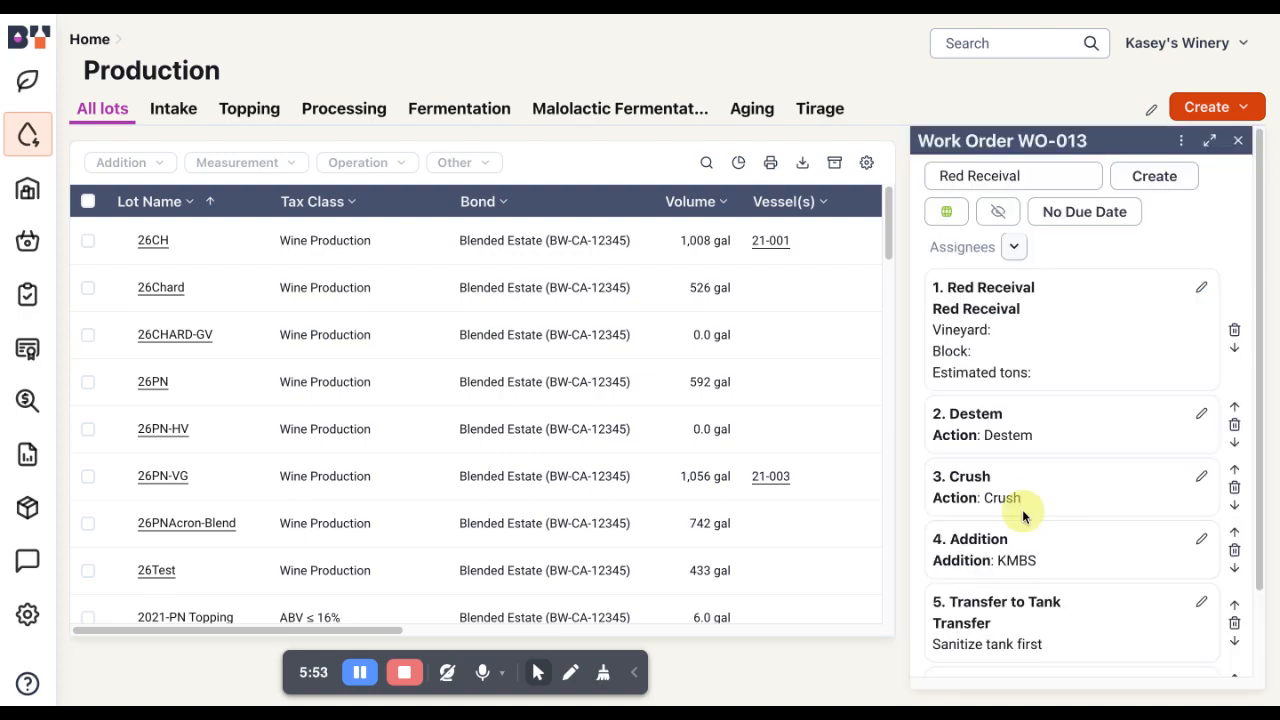
click(1213, 142)
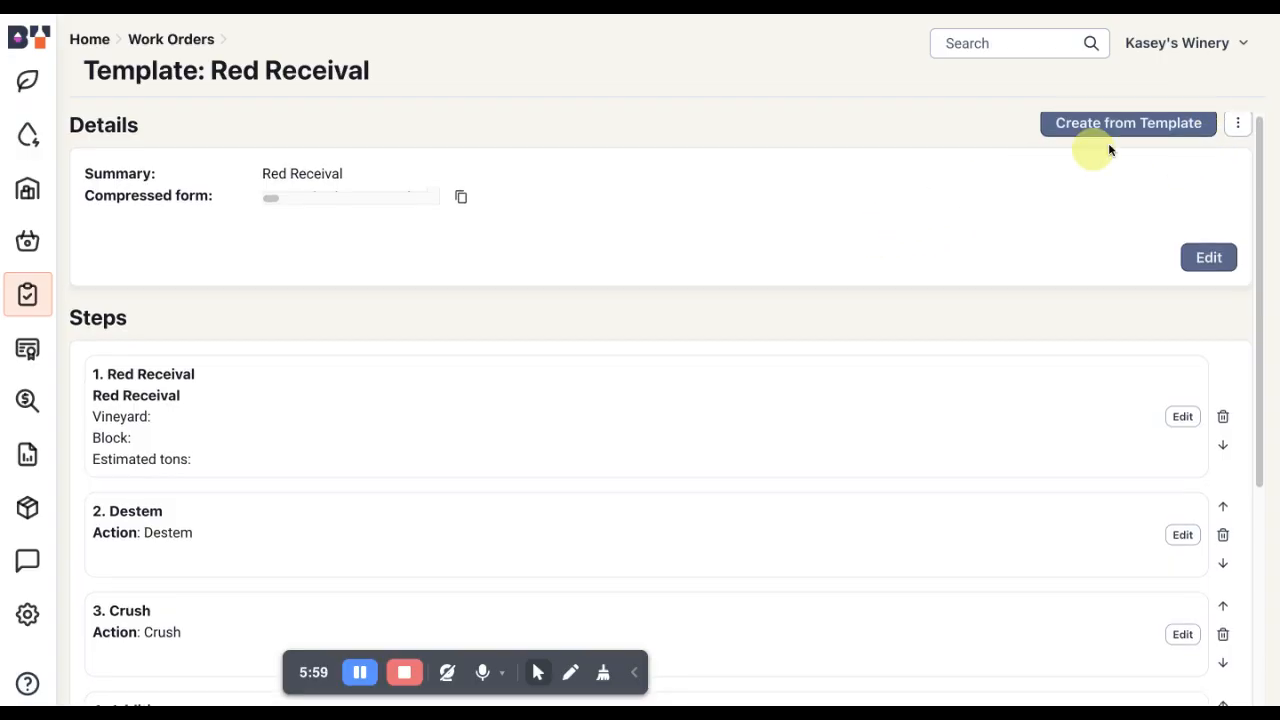
click(1137, 132)
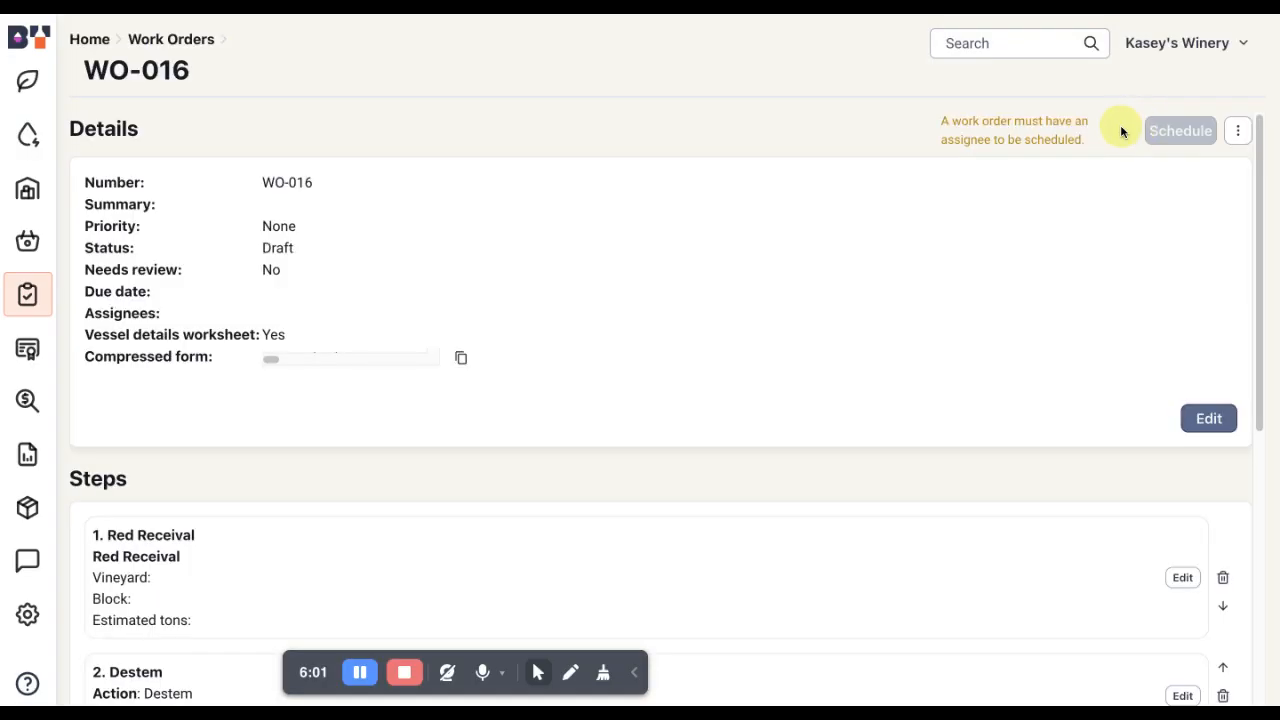
Set the new work order's summary to "Pinot Receival", assign it to the available team member and save its details.
click(1203, 418)
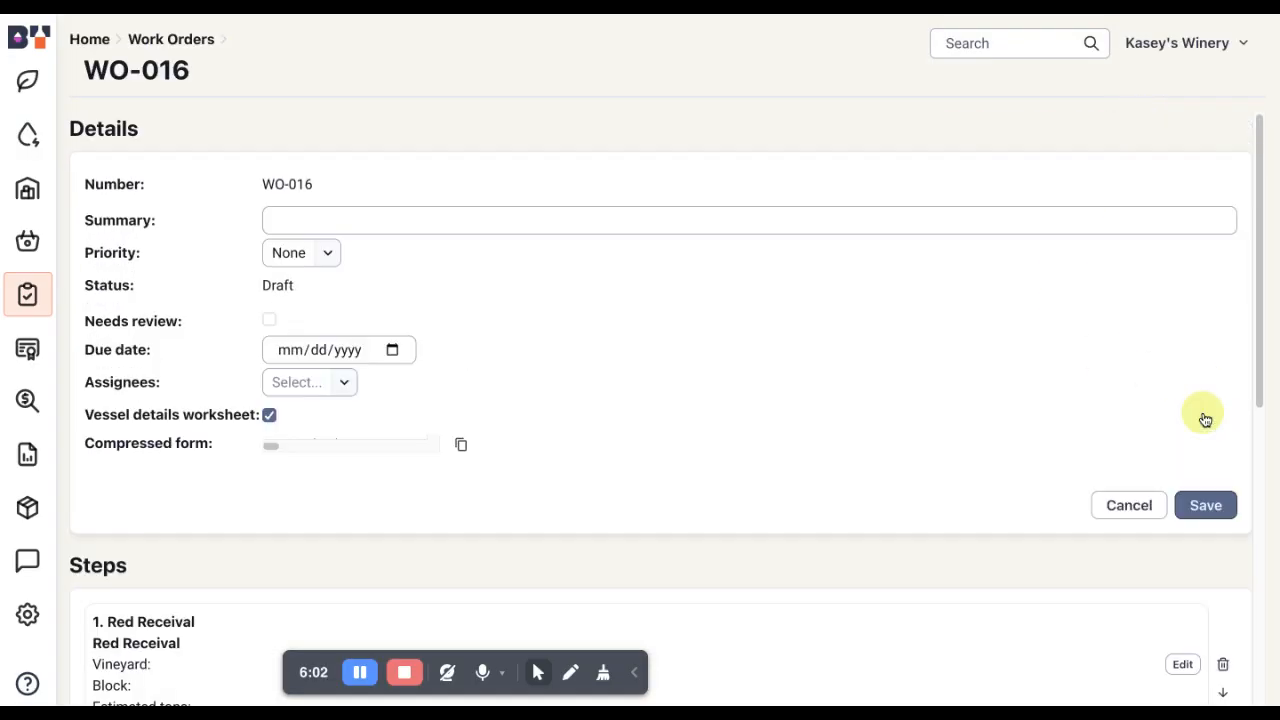
click(337, 216)
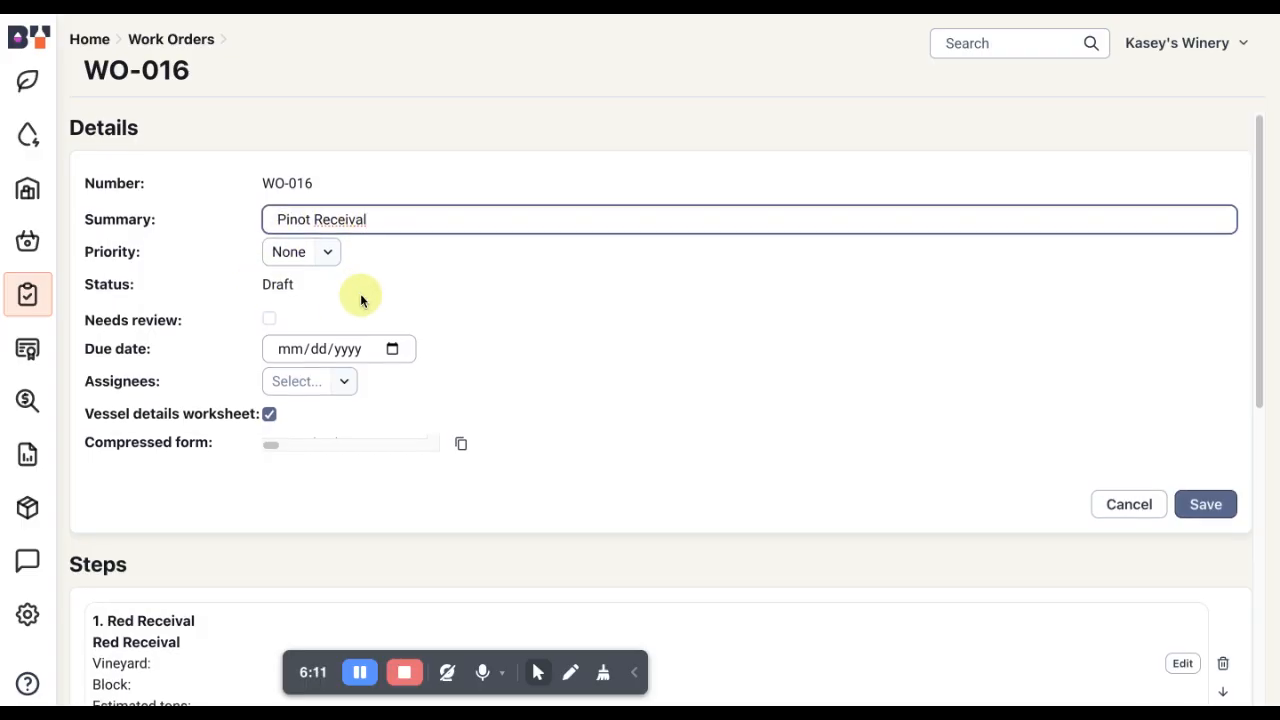
scroll(361, 300, down, 3)
click(310, 228)
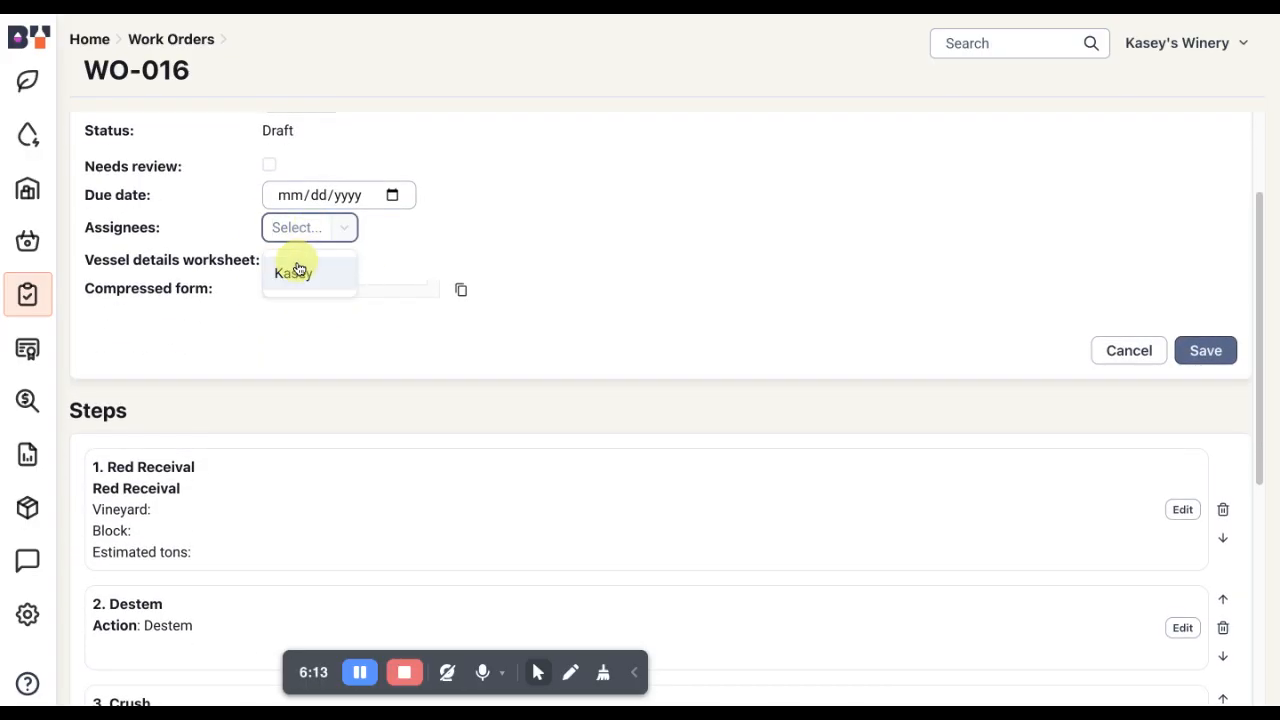
click(295, 272)
click(1205, 350)
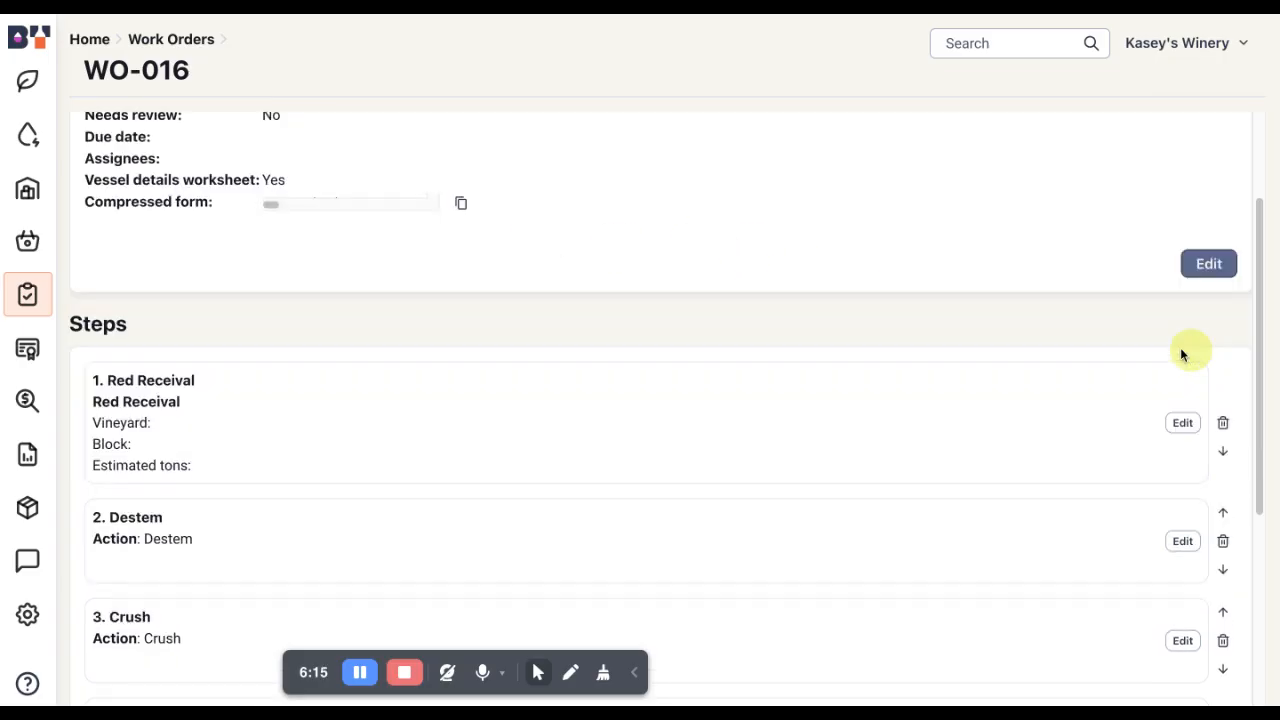
Review the work order's steps and assign lot 26PN-HV to the Red Receival step.
scroll(460, 341, down, 3)
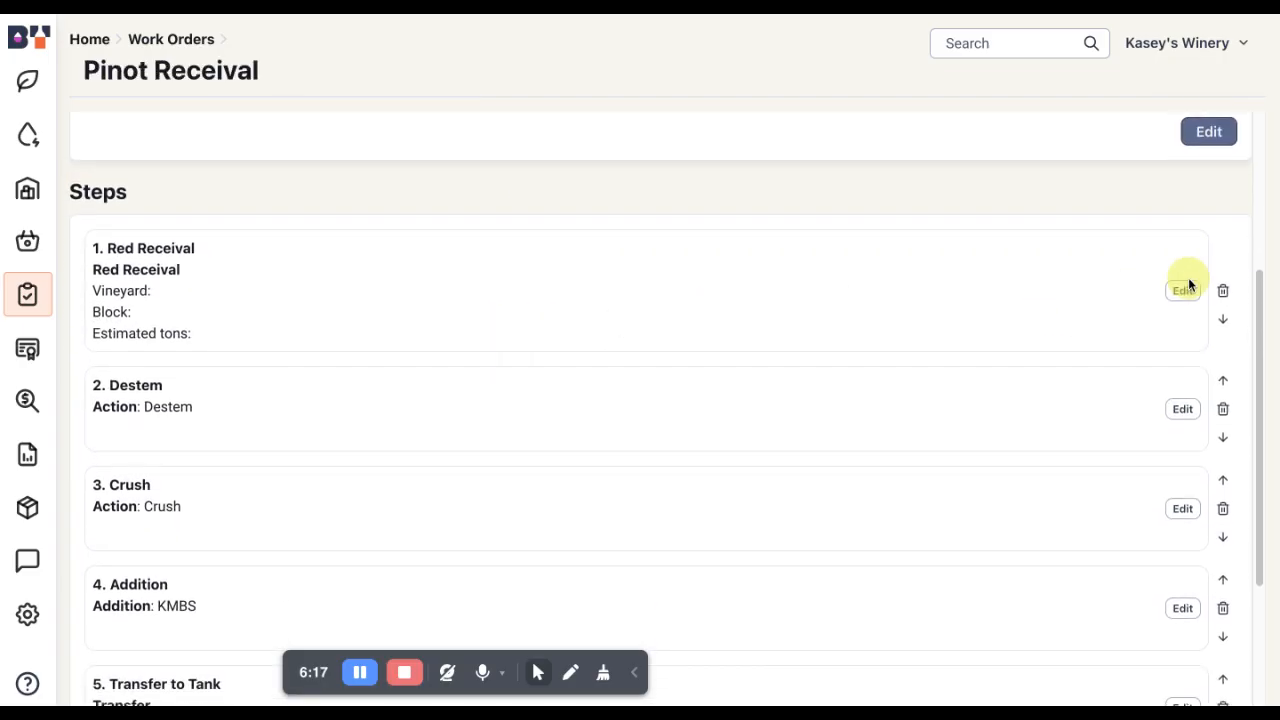
scroll(937, 281, down, 4)
scroll(866, 271, up, 3)
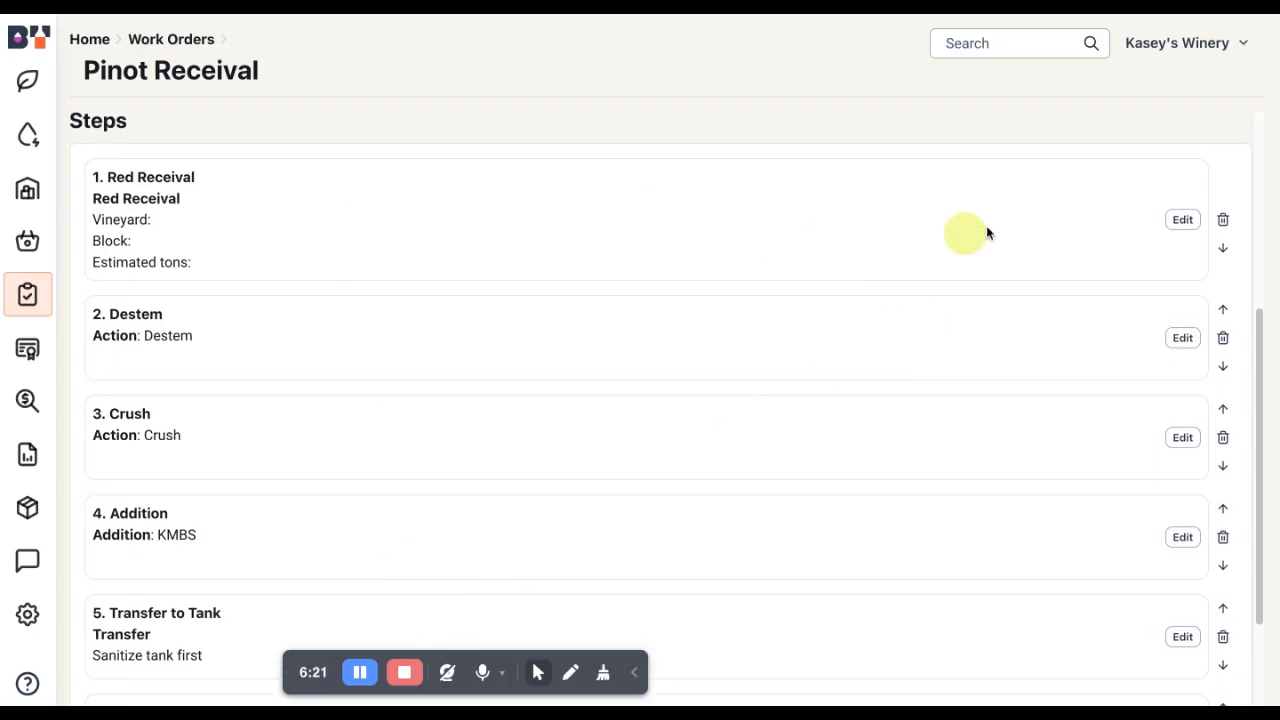
click(1182, 219)
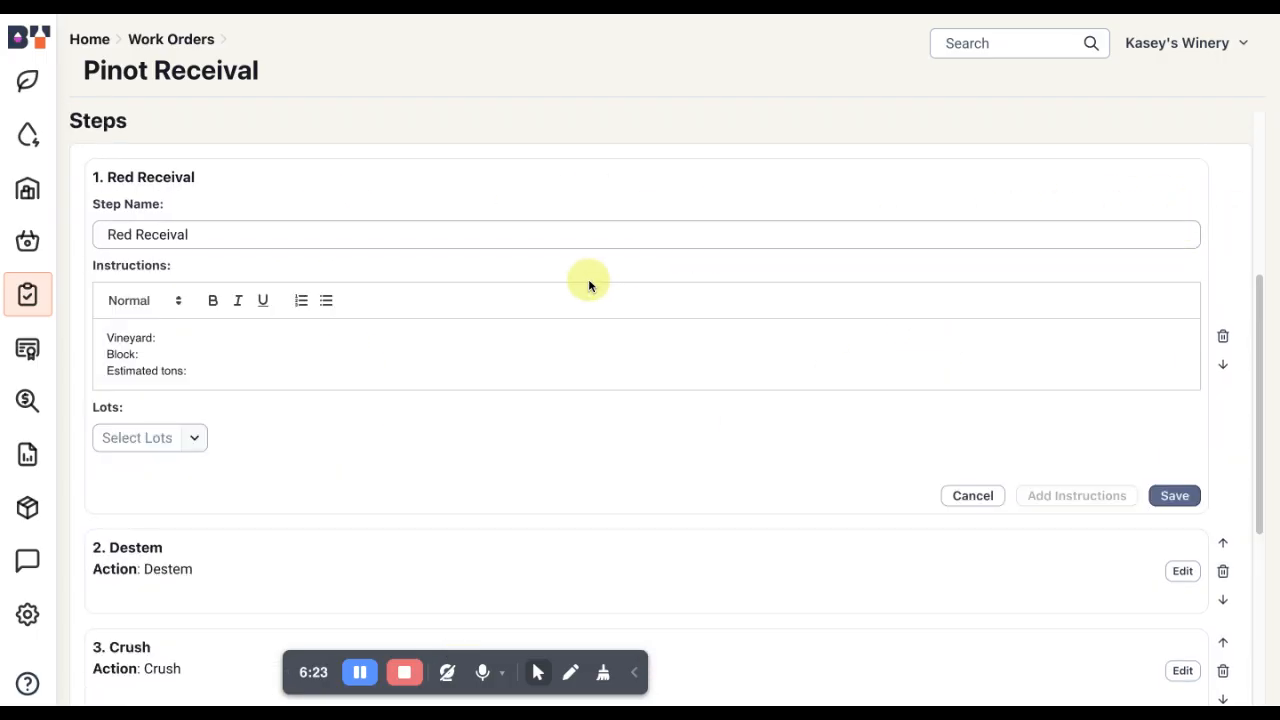
click(135, 440)
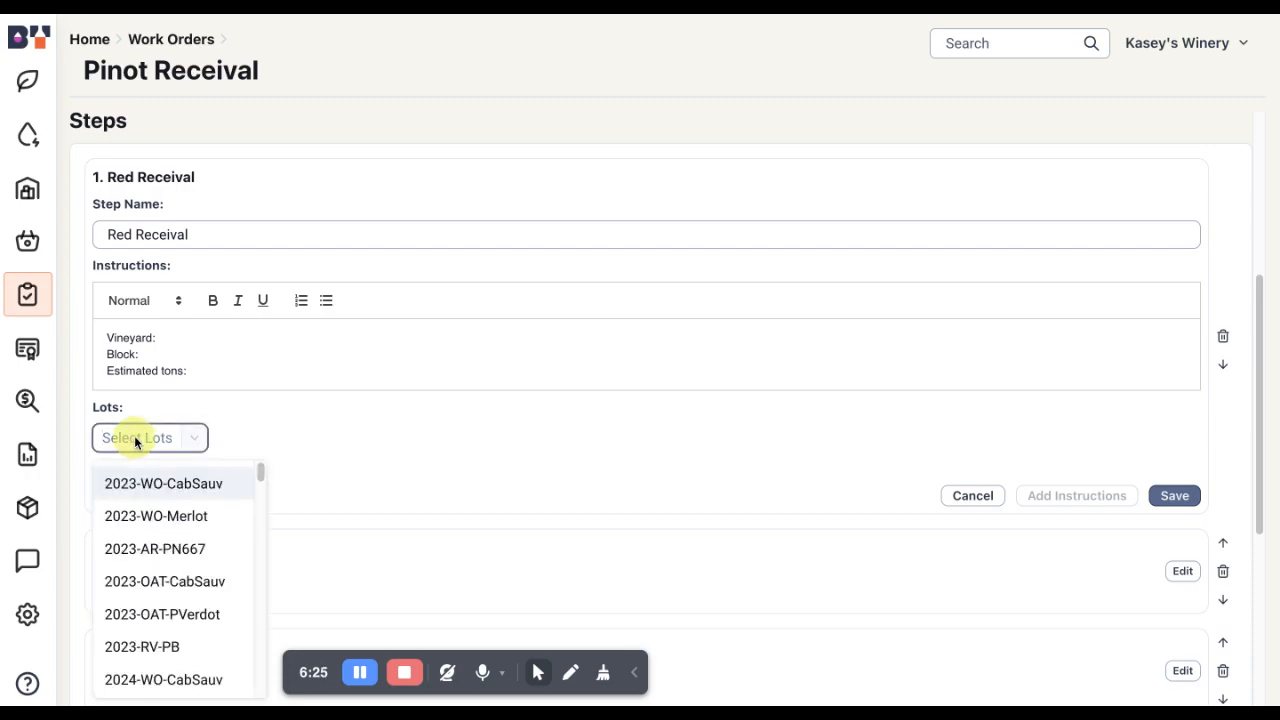
text(26p)
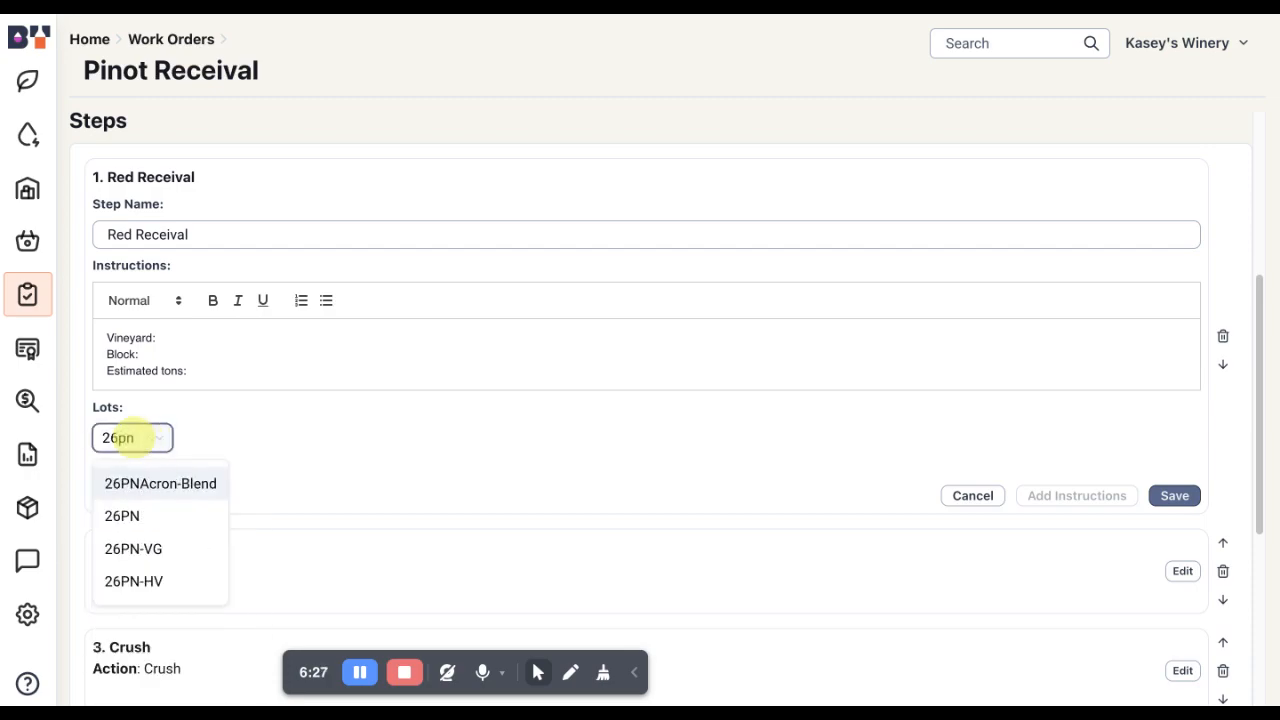
text(n)
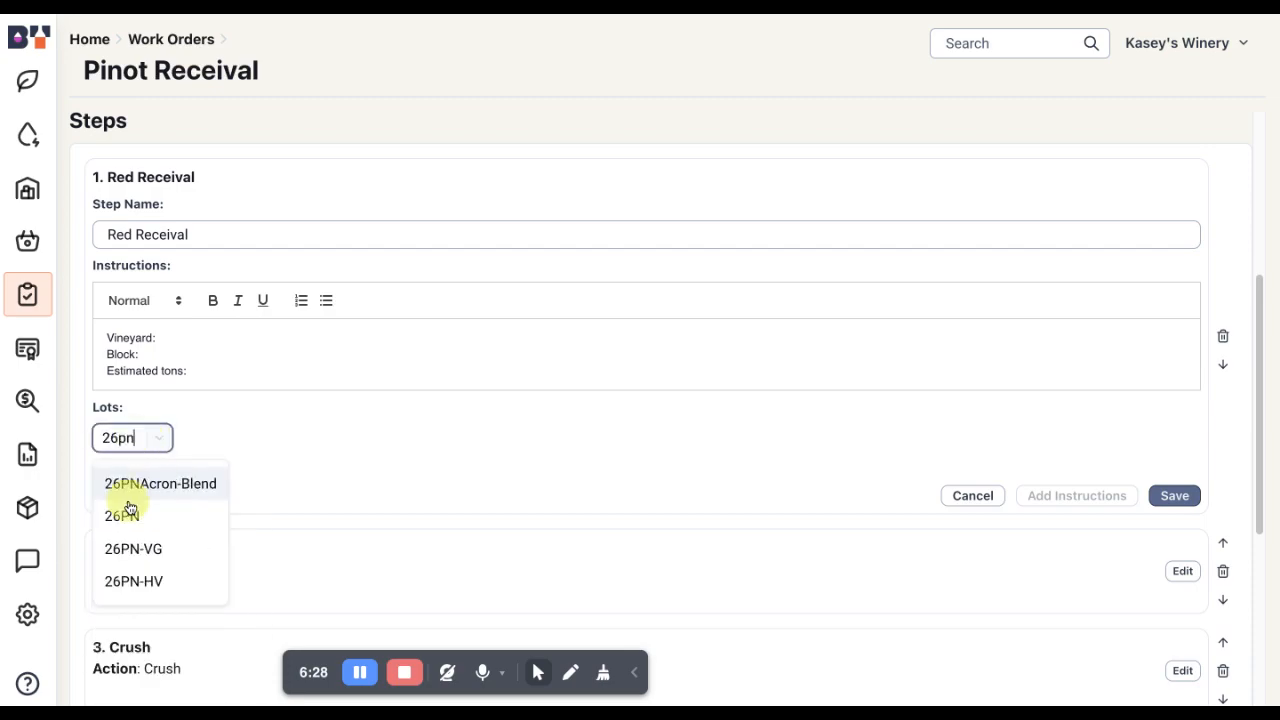
click(160, 584)
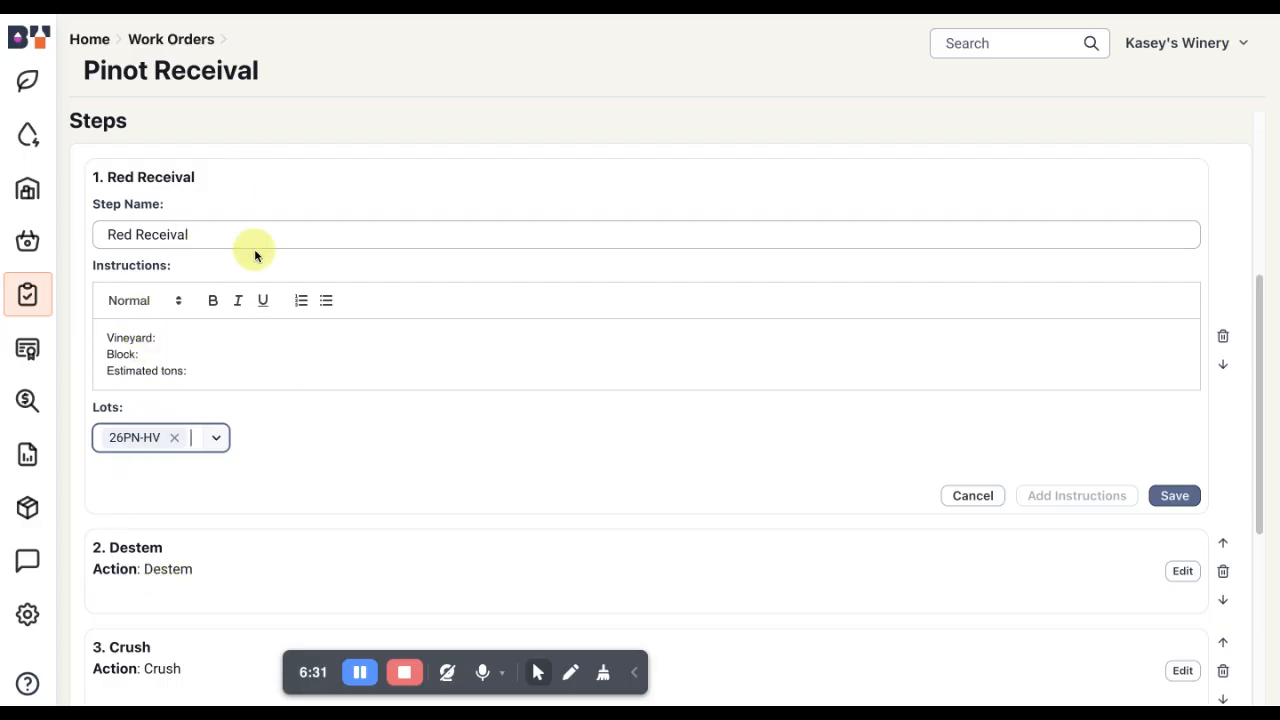
Complete the Red Receival instructions with vineyard HV, block PN and estimated tons 6, and save the step.
click(176, 337)
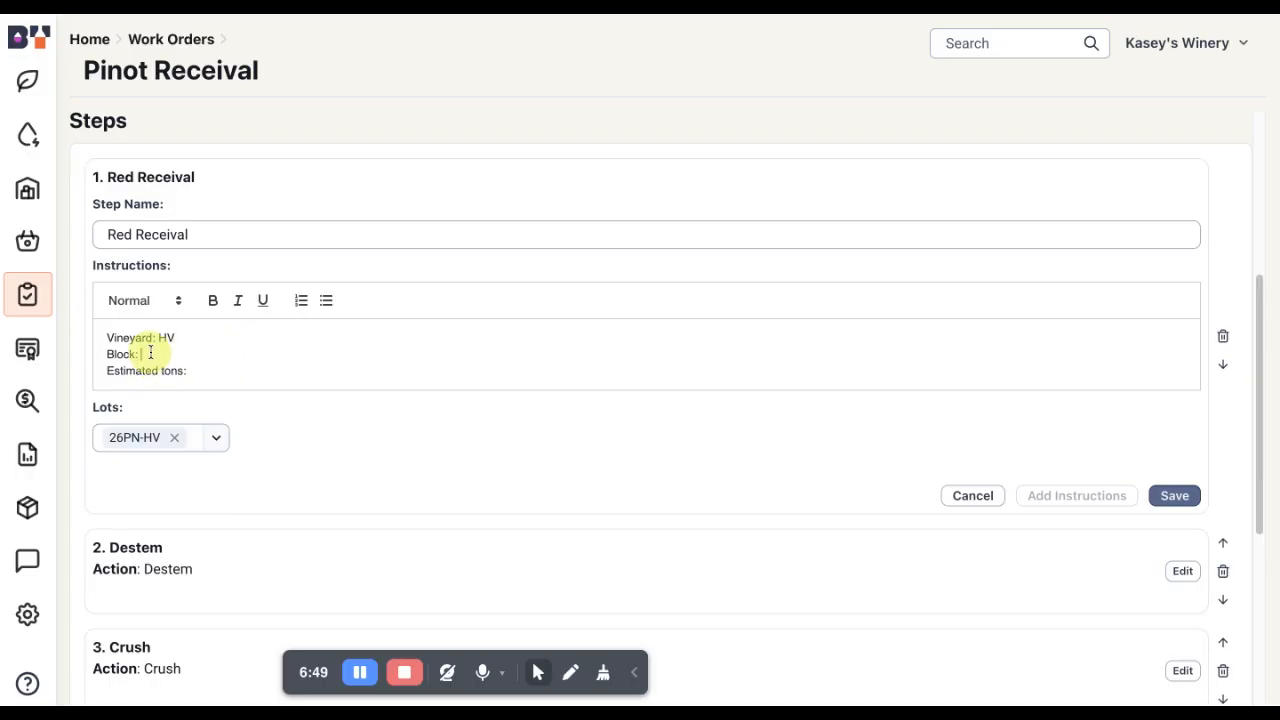
click(204, 369)
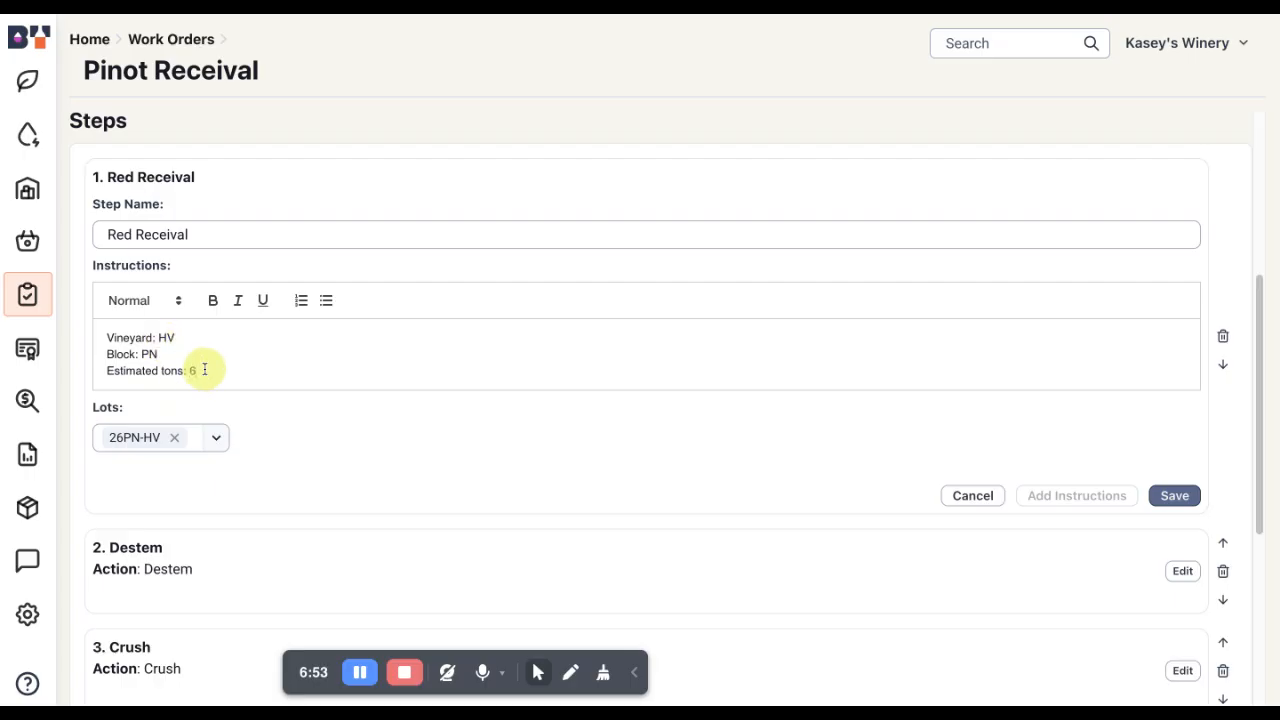
click(1188, 494)
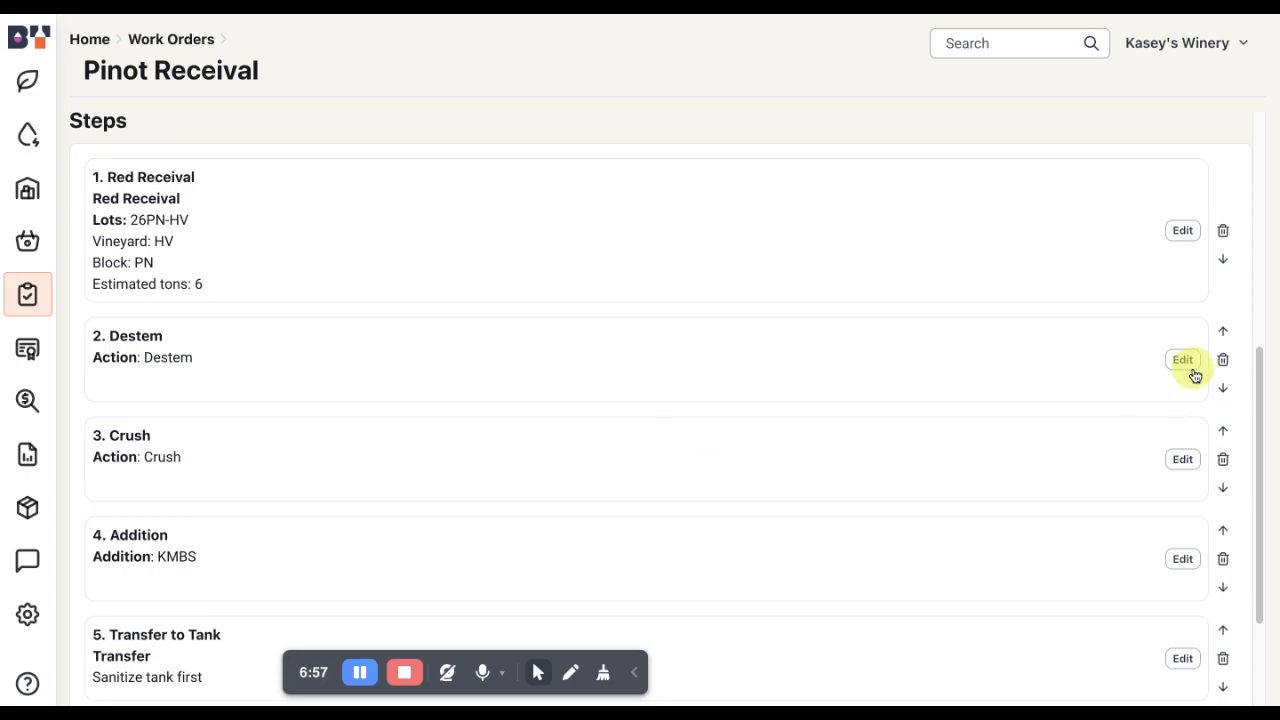
Assign lot 26PN-HV to the Destem step and save it.
click(1182, 360)
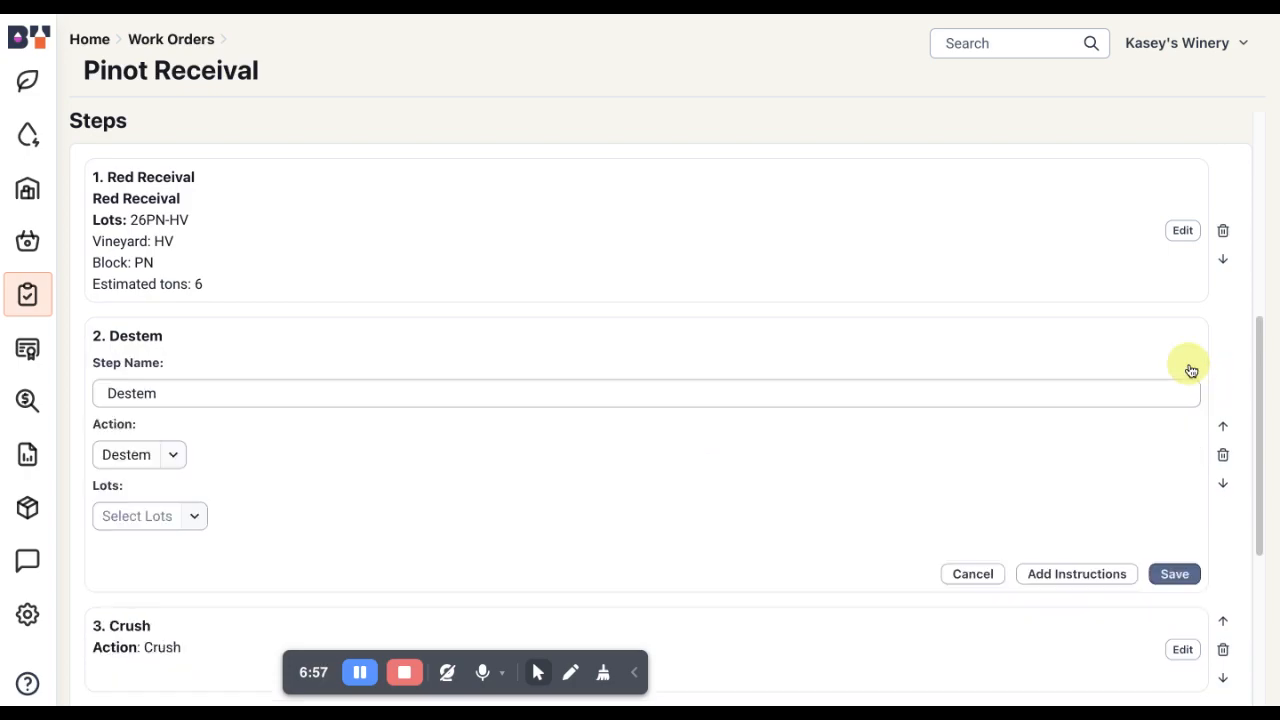
click(122, 515)
text(26)
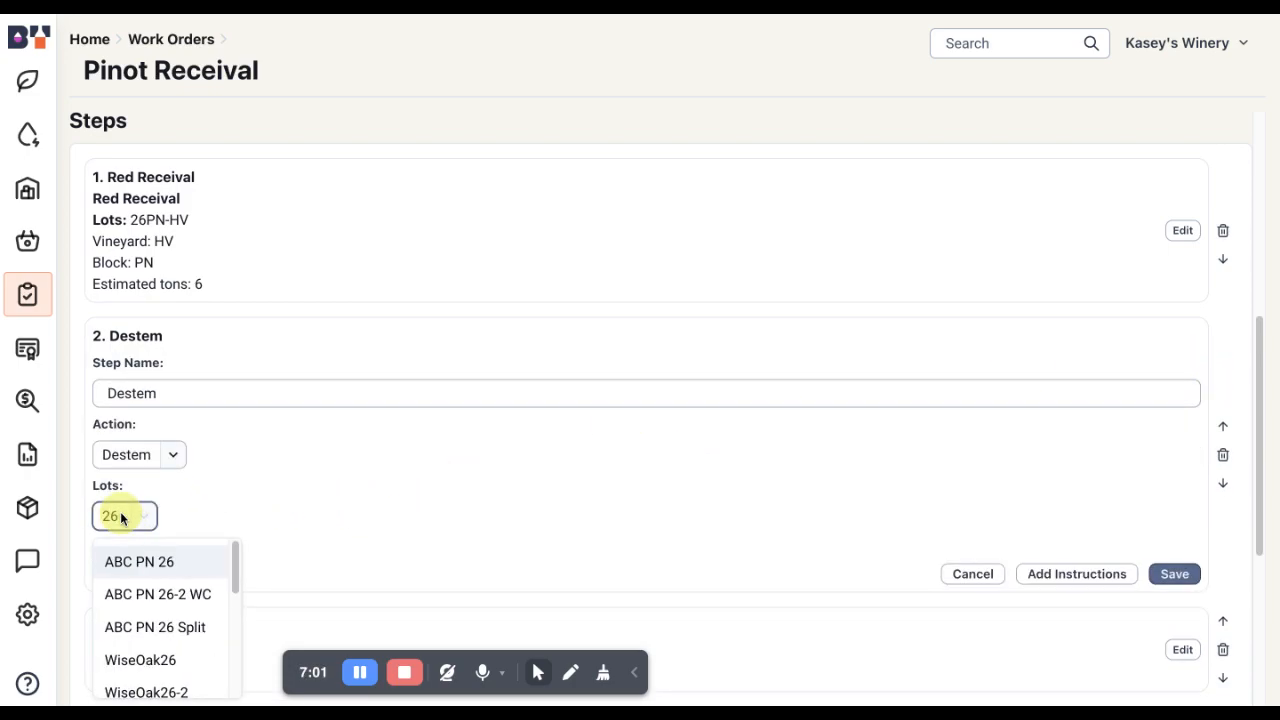
text(pn)
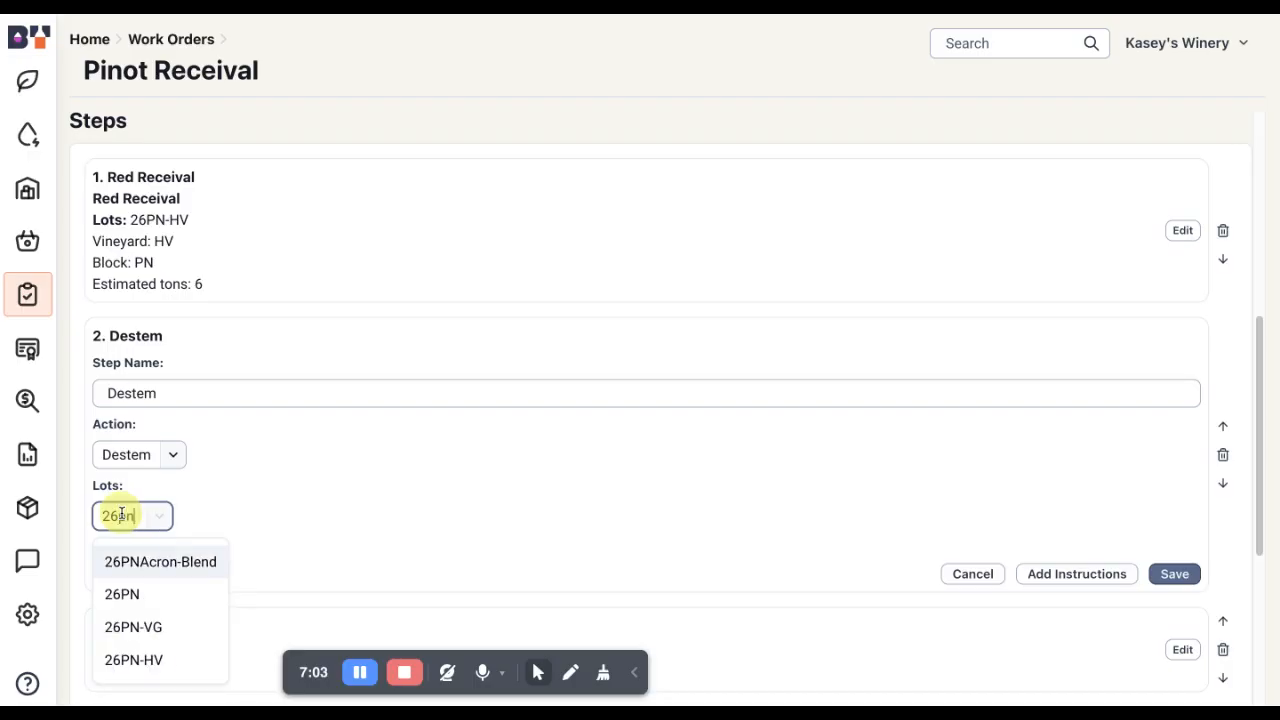
click(155, 661)
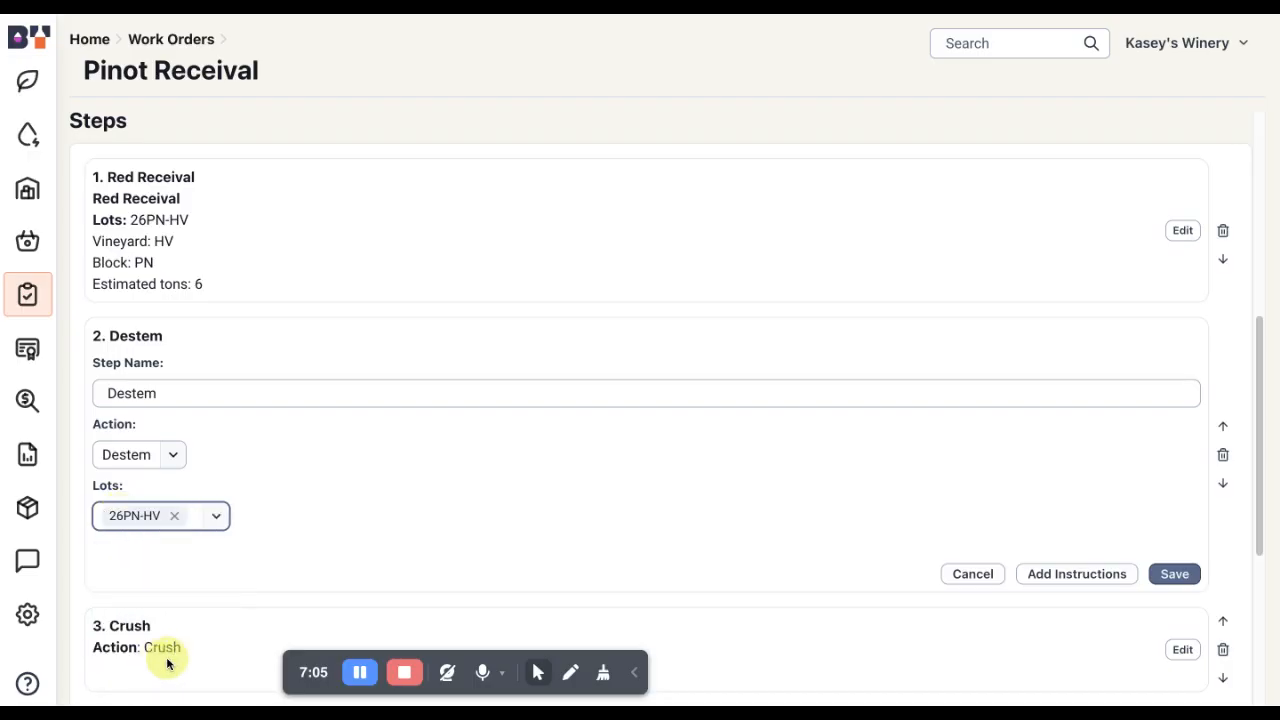
click(1170, 574)
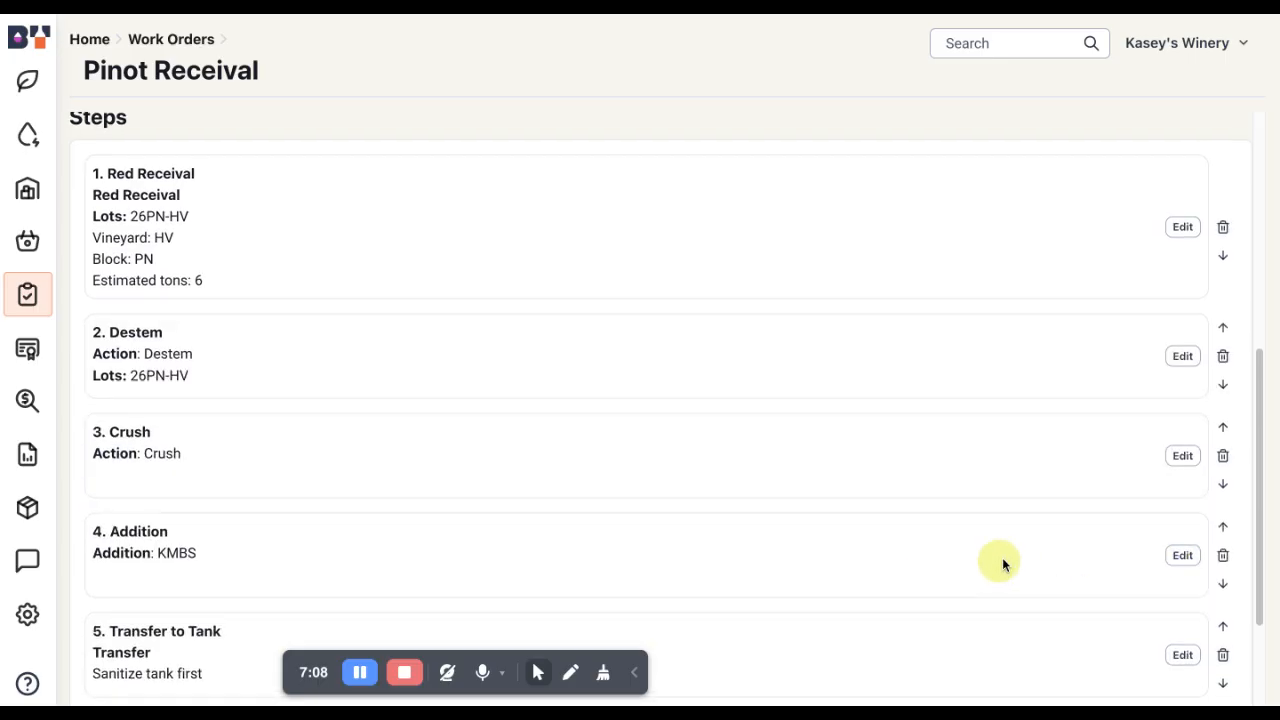
Assign lot 26PN-HV to the Crush step and save it.
click(1183, 455)
click(105, 610)
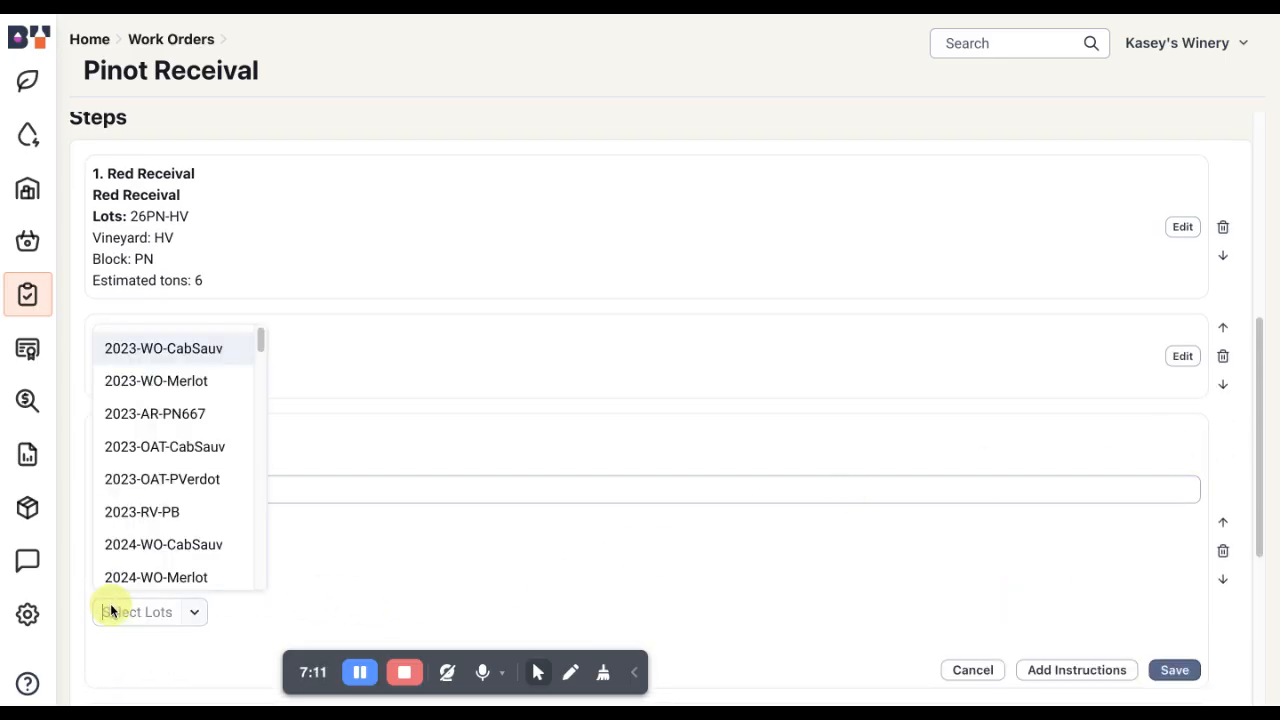
text(26)
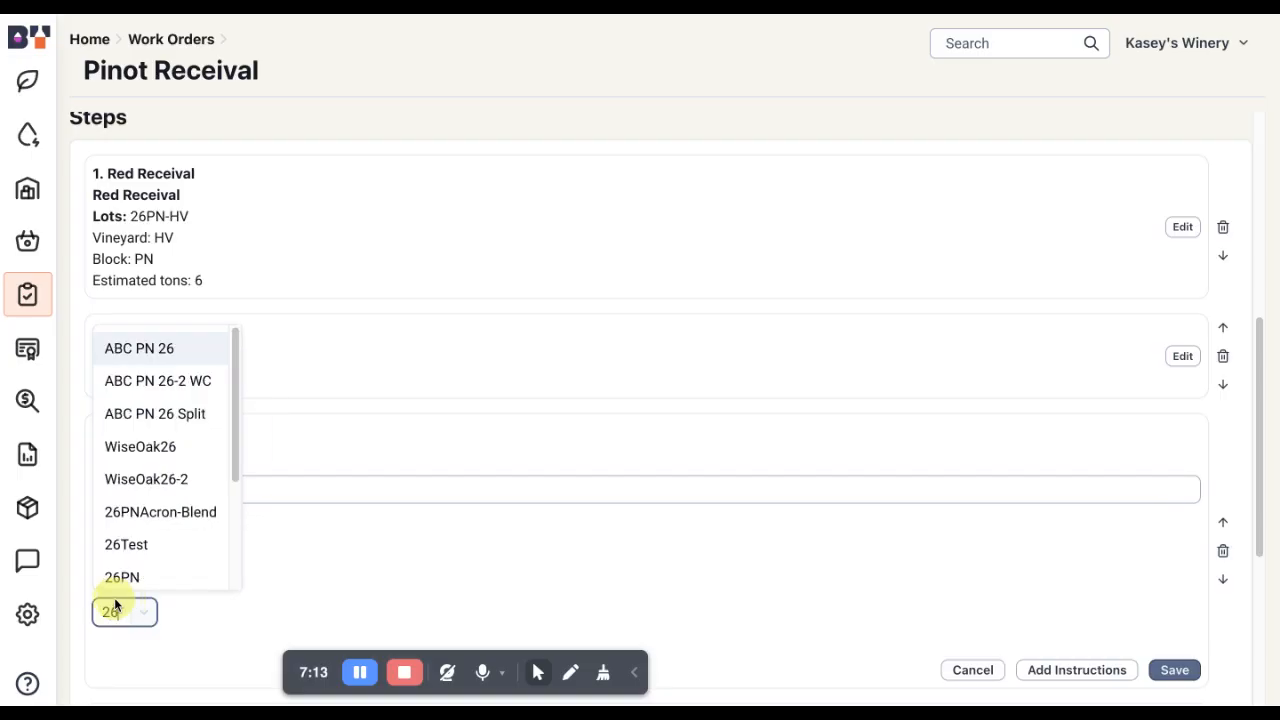
text(pn)
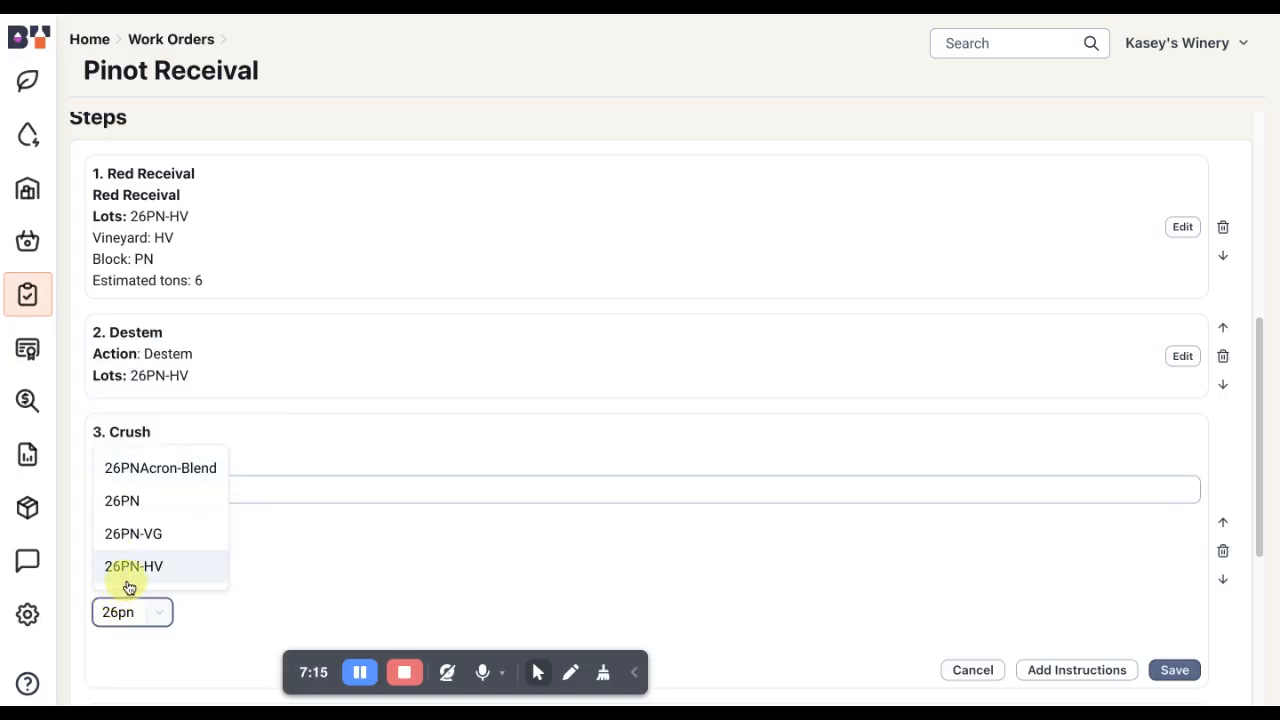
click(129, 568)
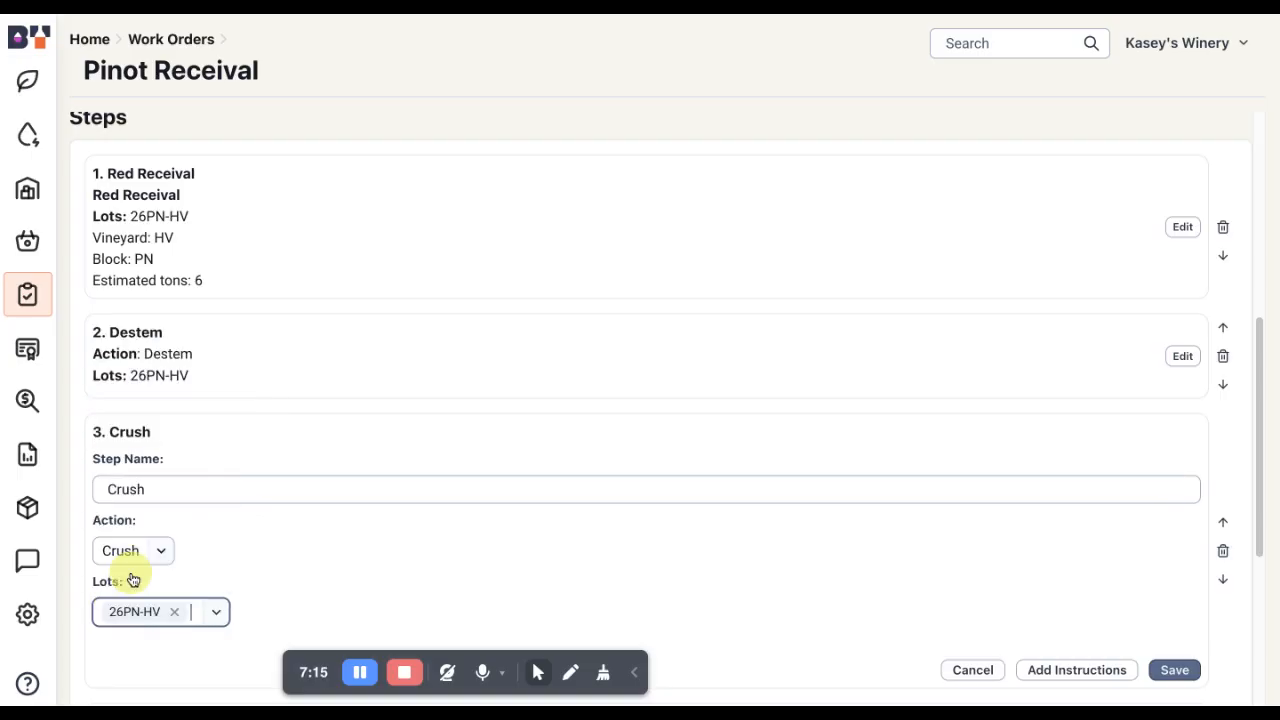
click(1170, 664)
Complete the Addition step with a KMBS quantity of 15 for lot 26PN-HV and save it.
scroll(830, 512, down, 2)
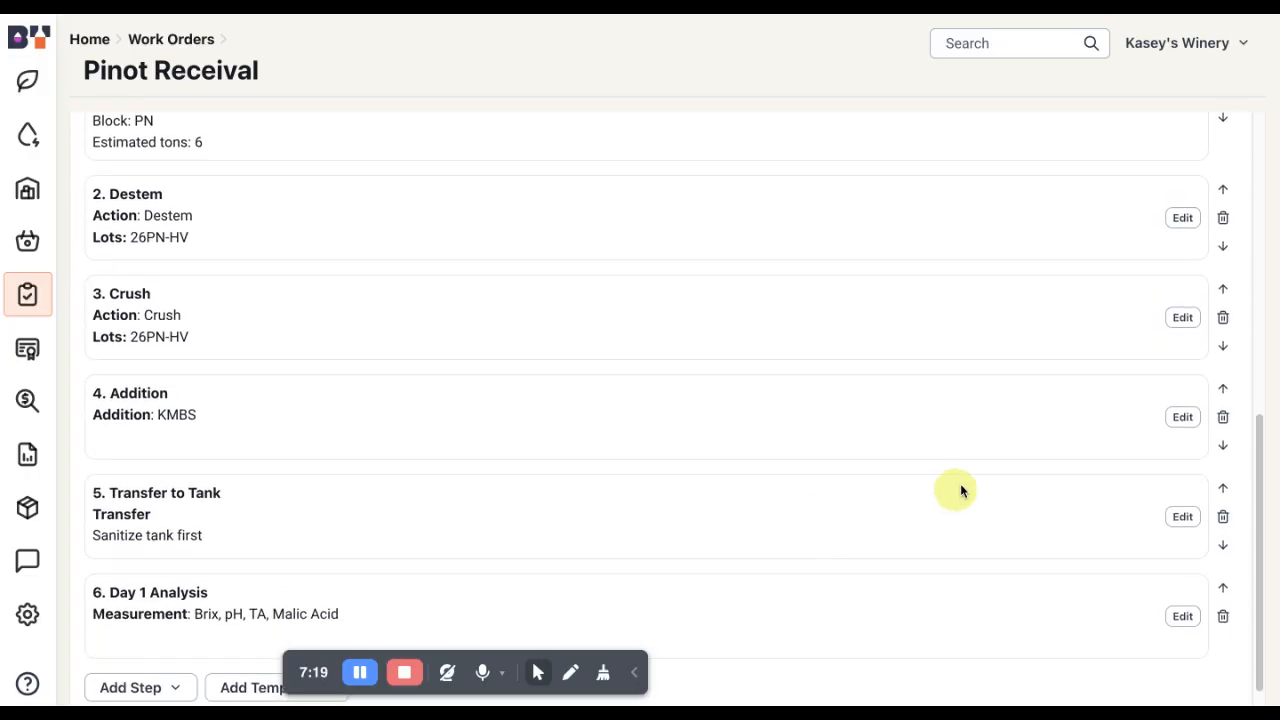
click(1183, 416)
scroll(366, 487, down, 2)
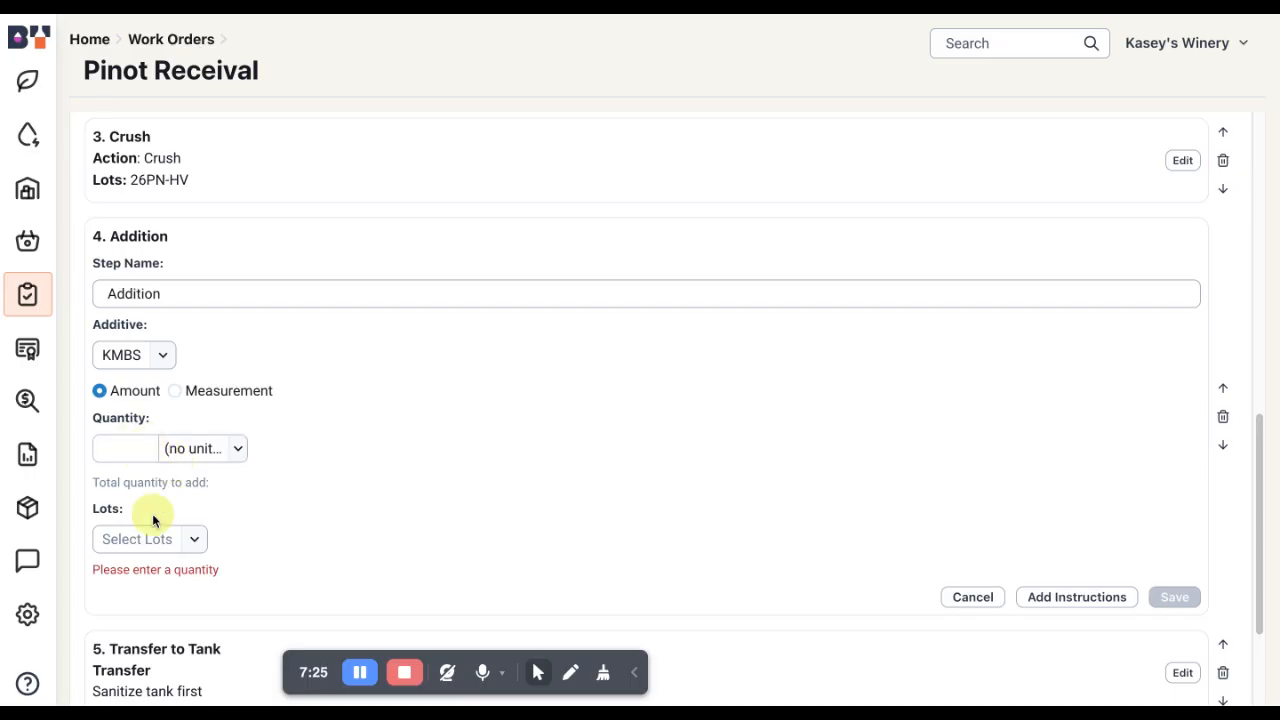
click(137, 455)
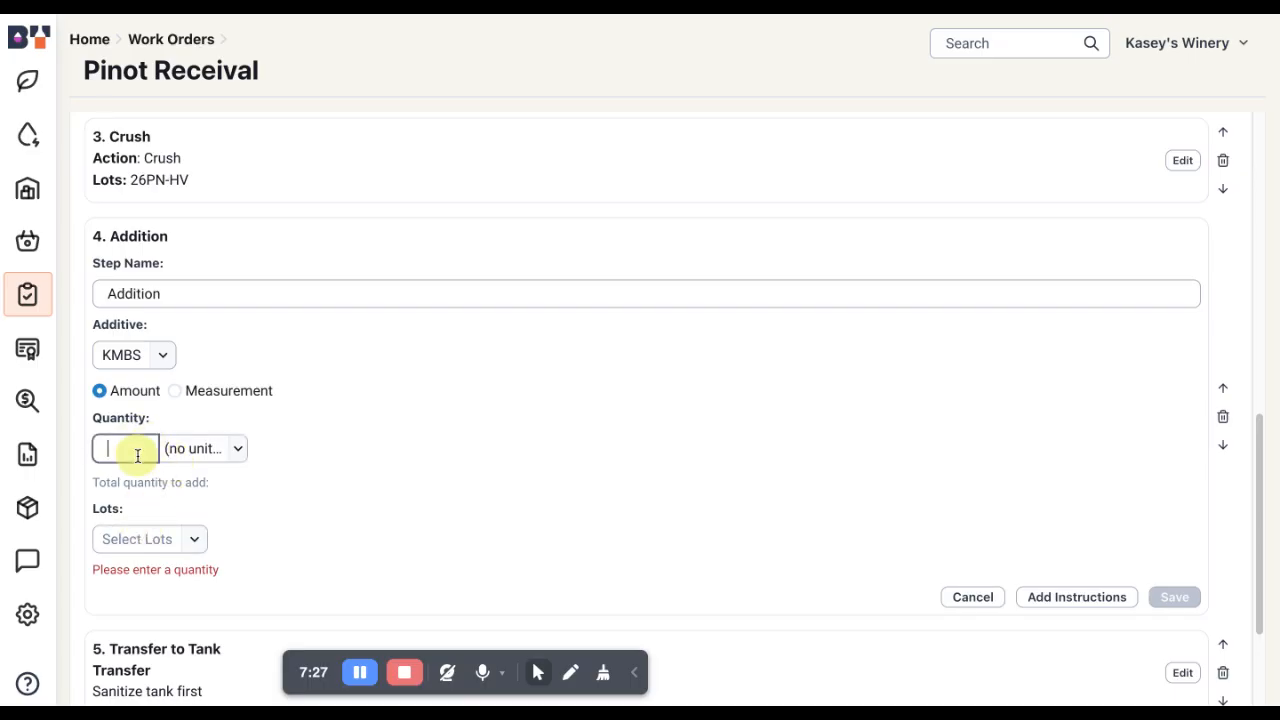
text(15)
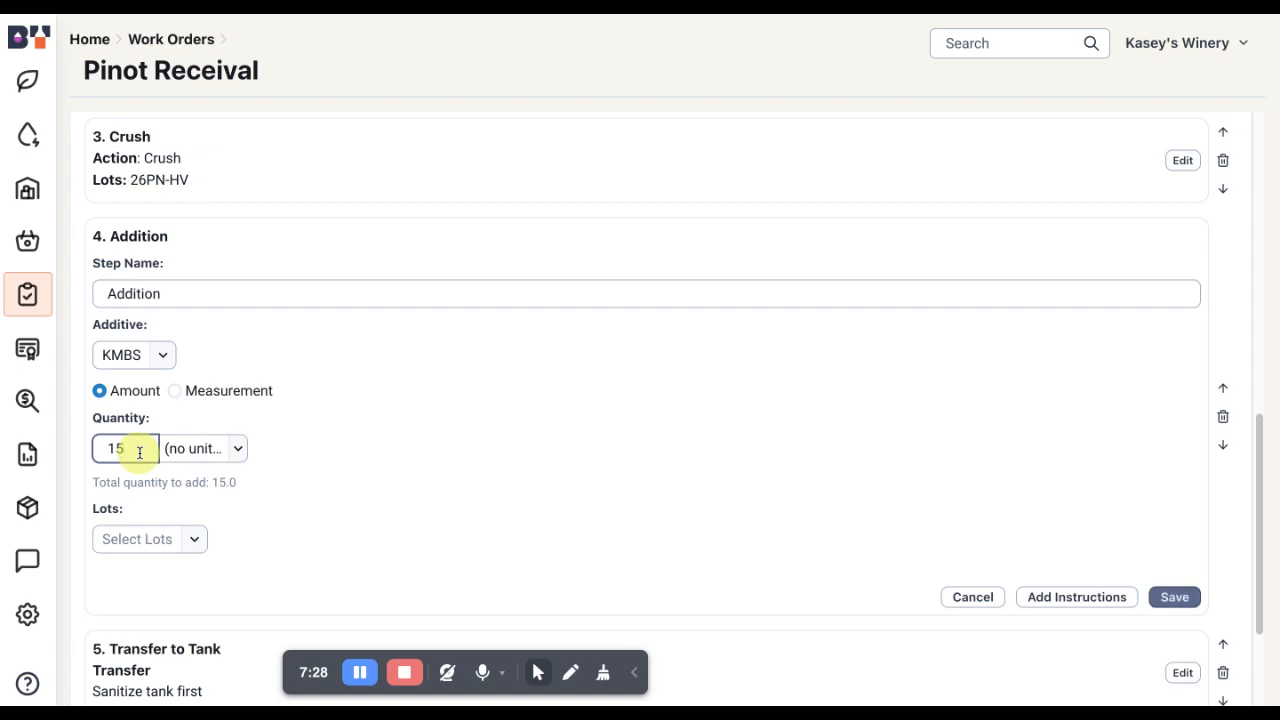
click(137, 539)
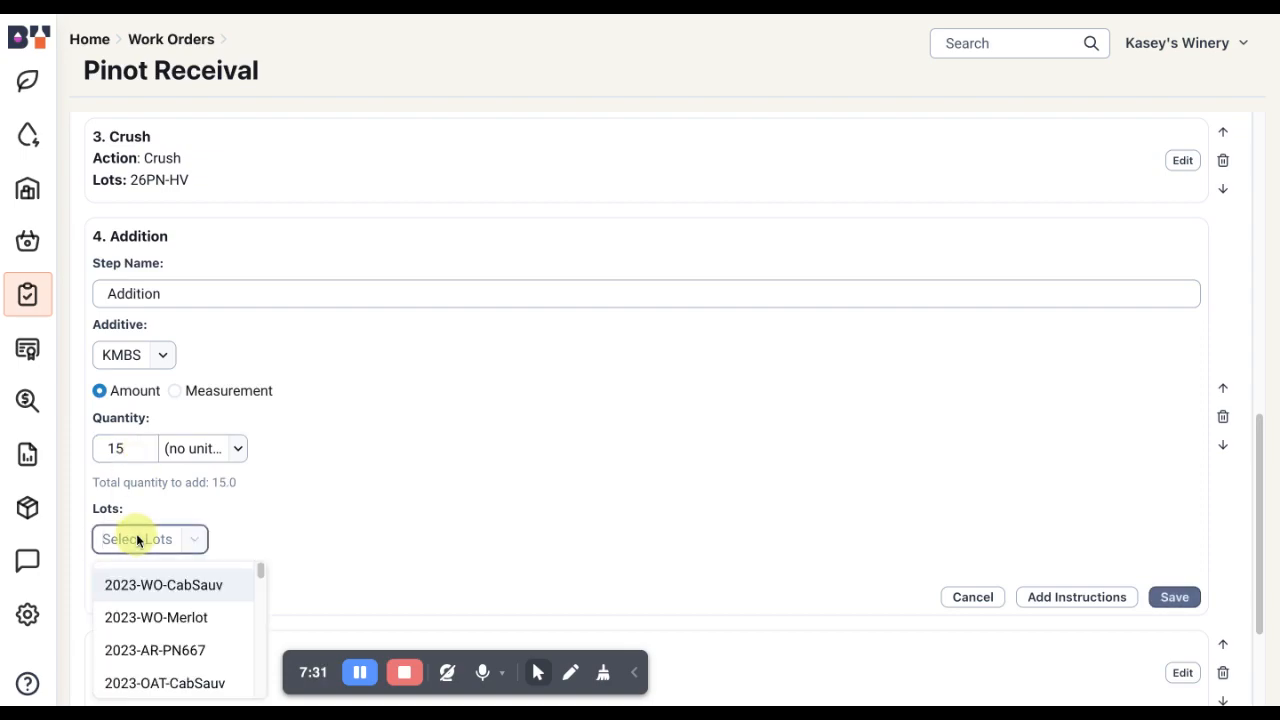
text(26)
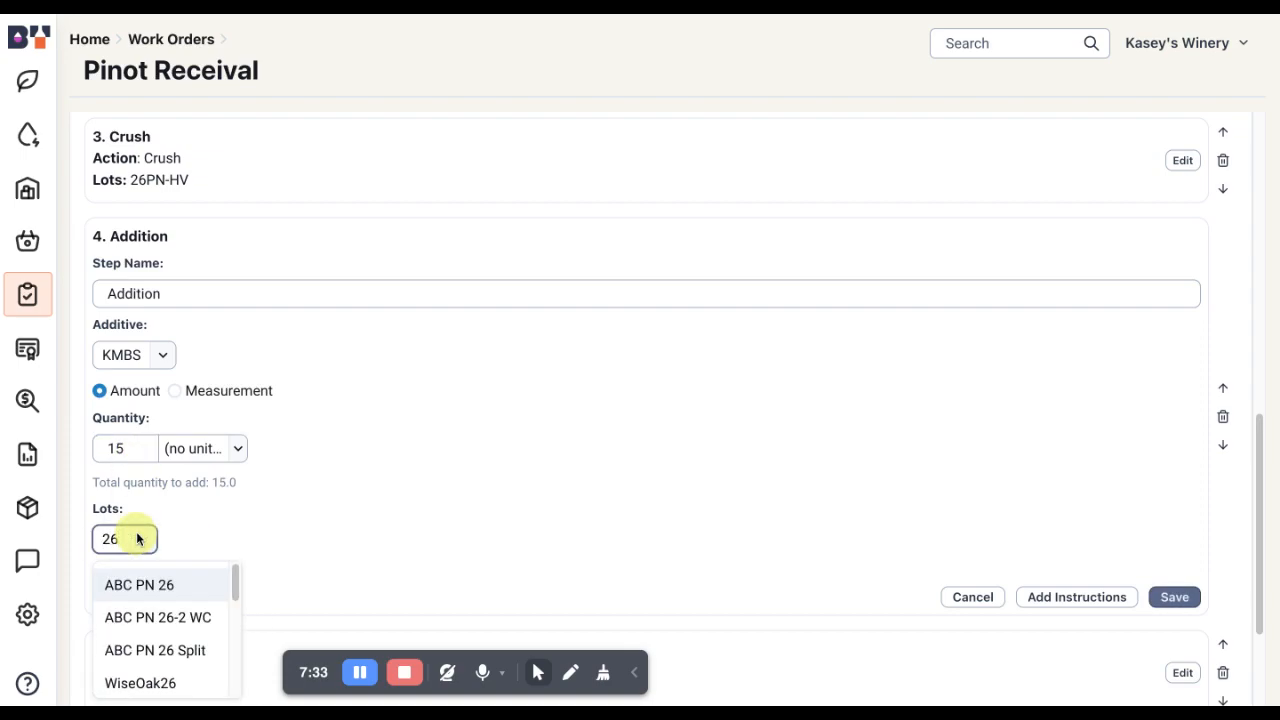
text(pn)
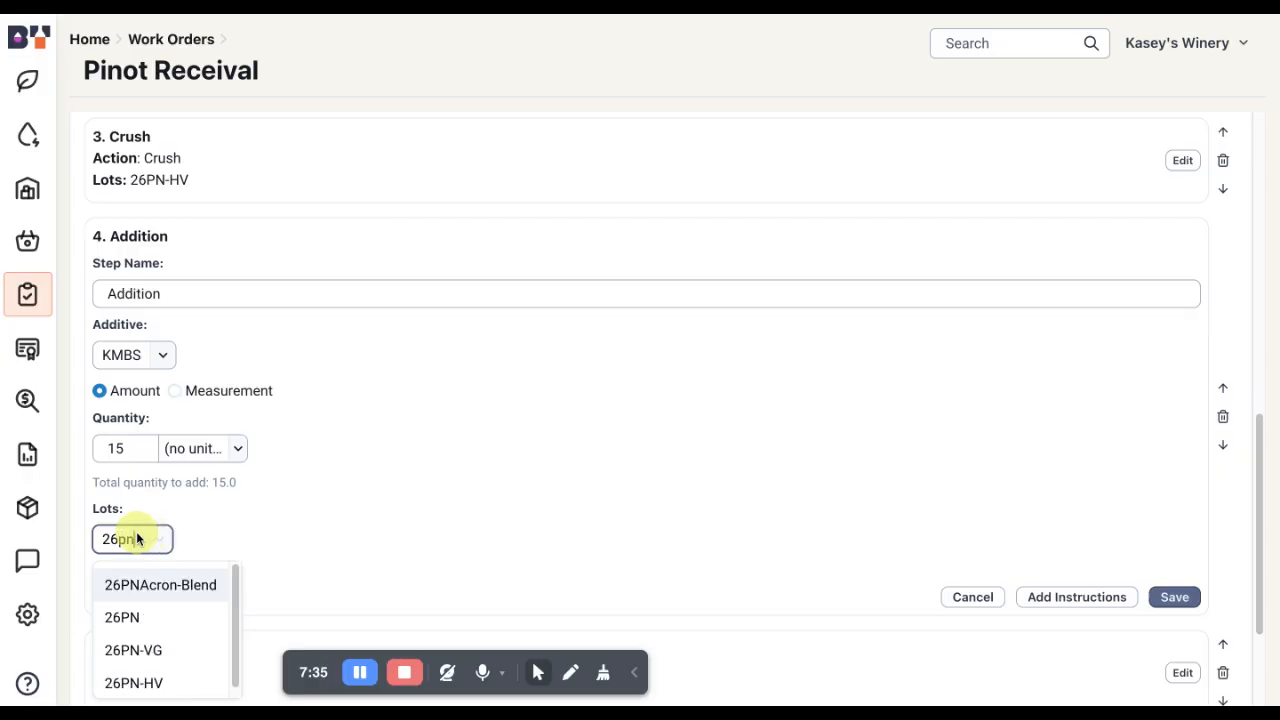
click(160, 683)
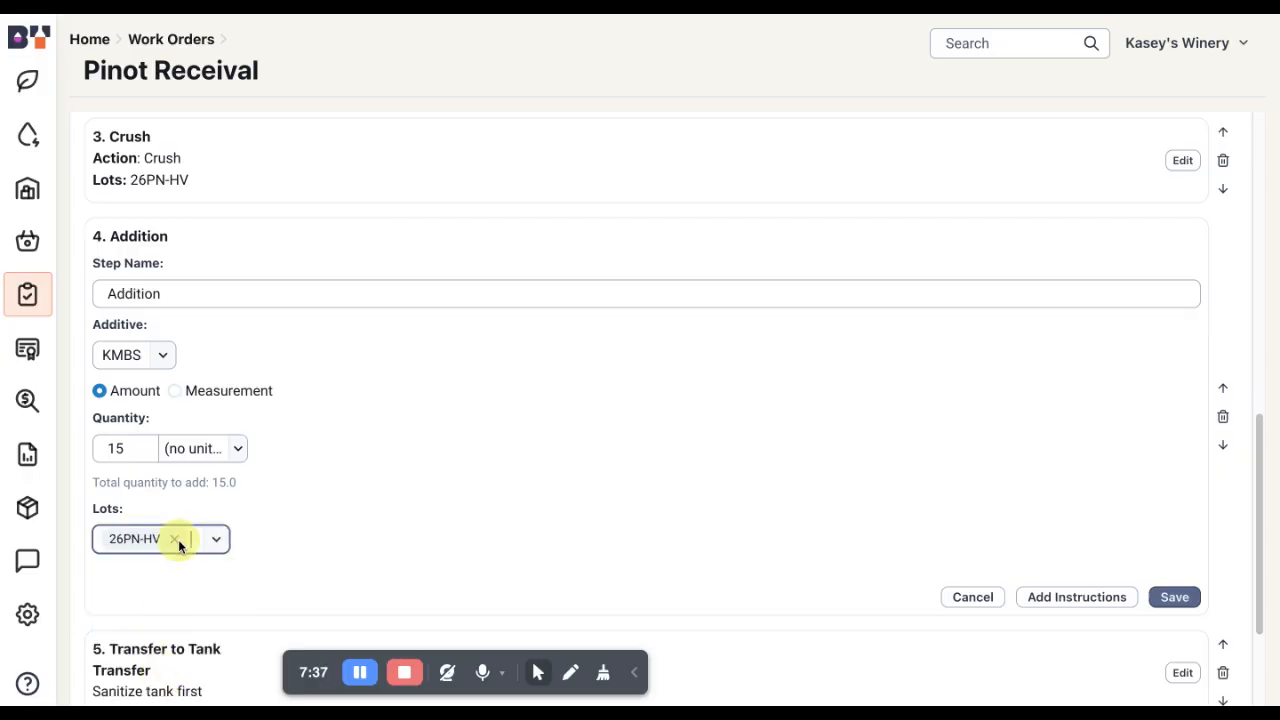
click(1172, 597)
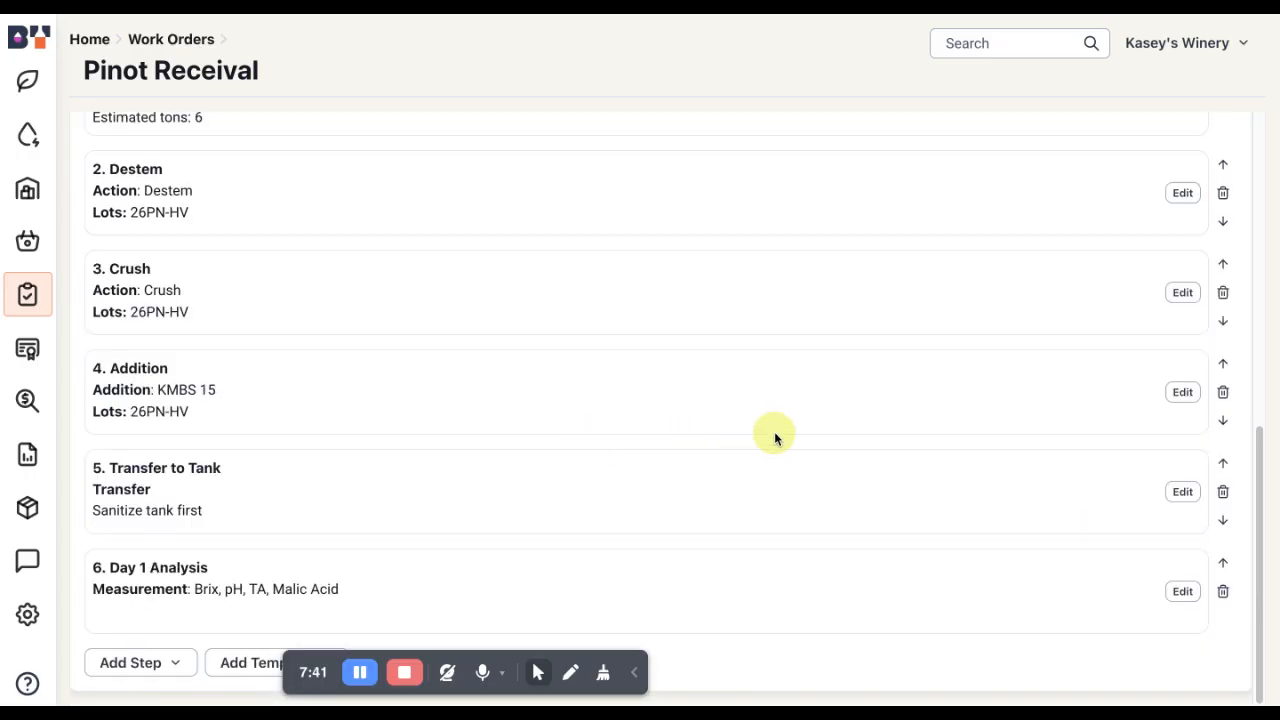
Set the Transfer to Tank step's vessel to 21-002, assign lot 26PN-HV and save the step.
click(1182, 491)
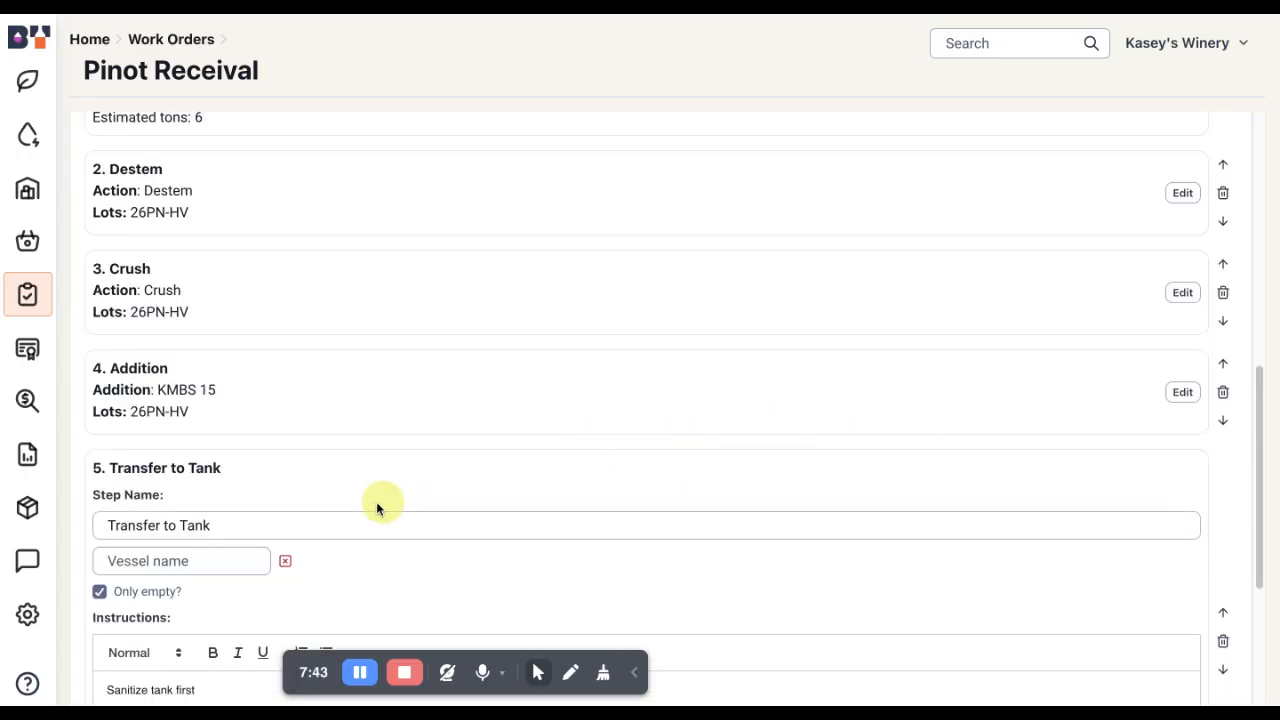
scroll(376, 508, down, 2)
click(223, 377)
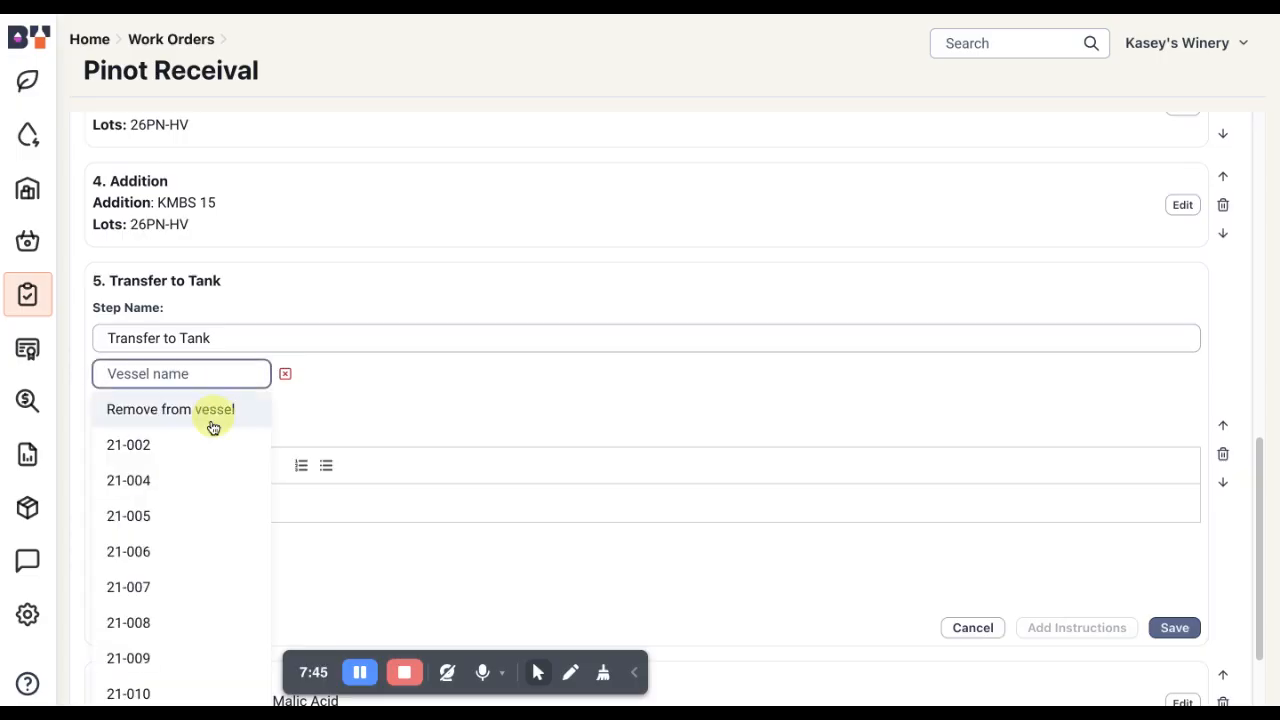
click(180, 445)
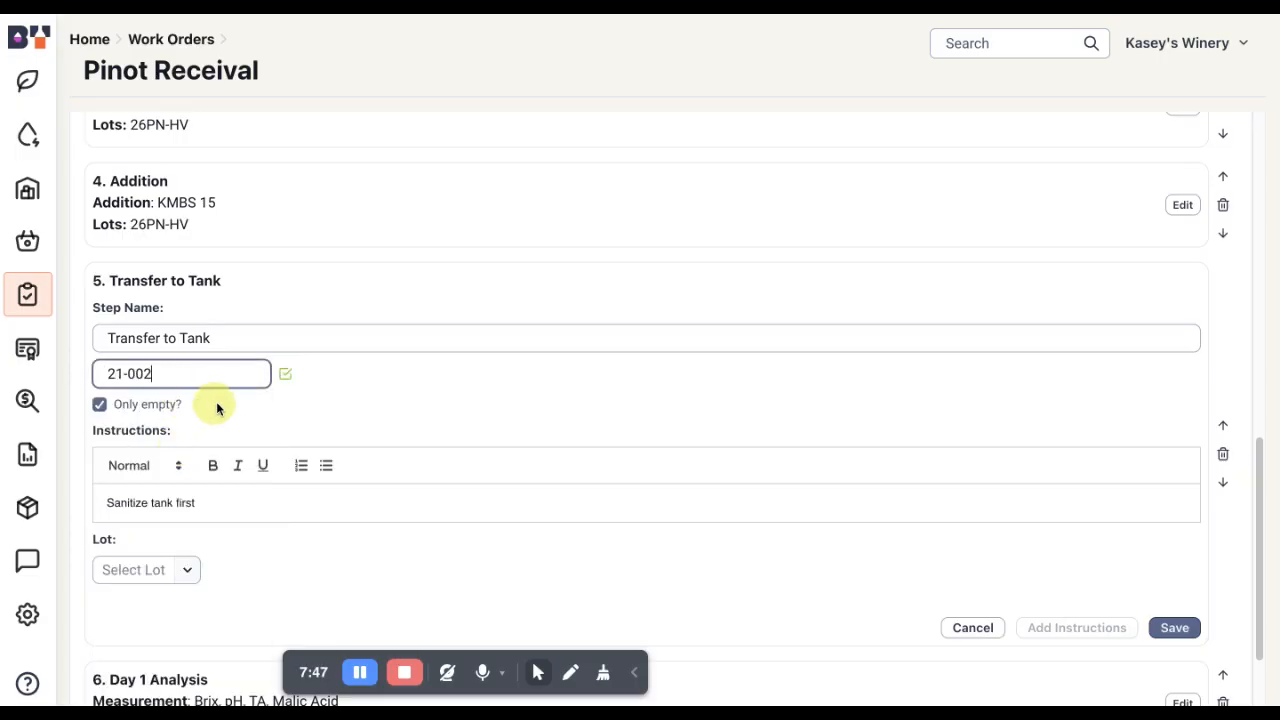
click(140, 567)
text(26)
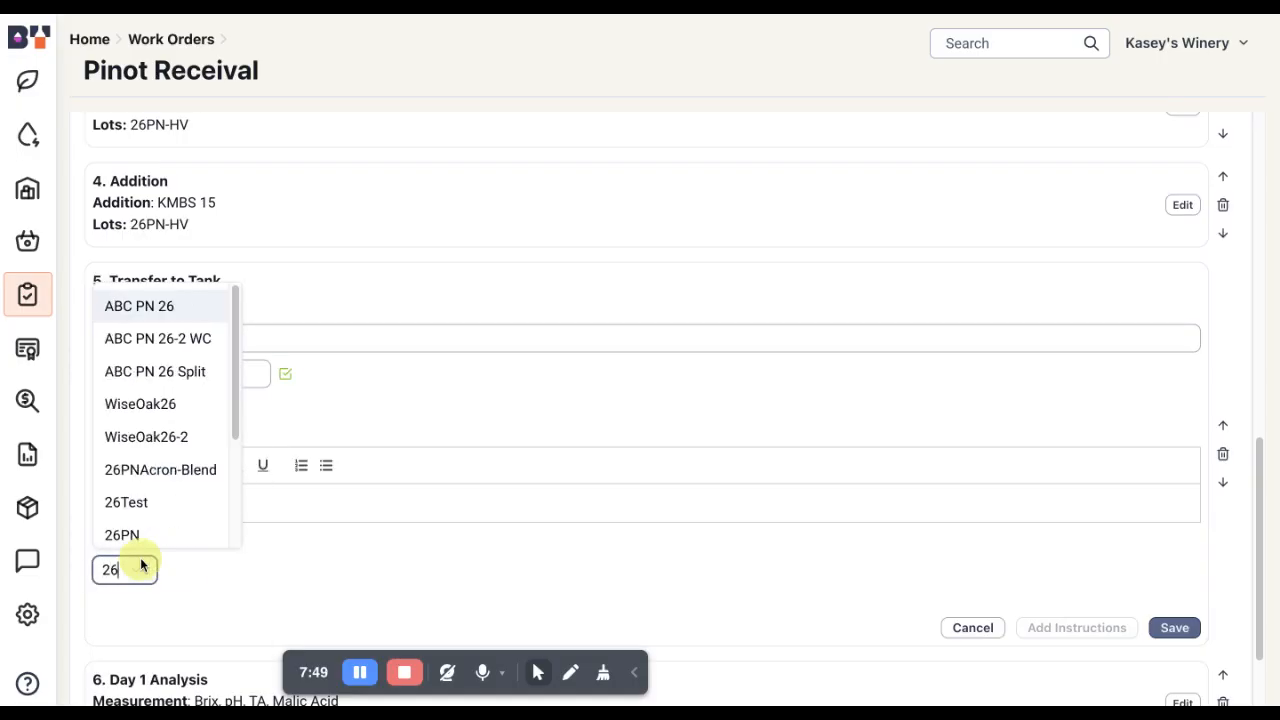
text(pn)
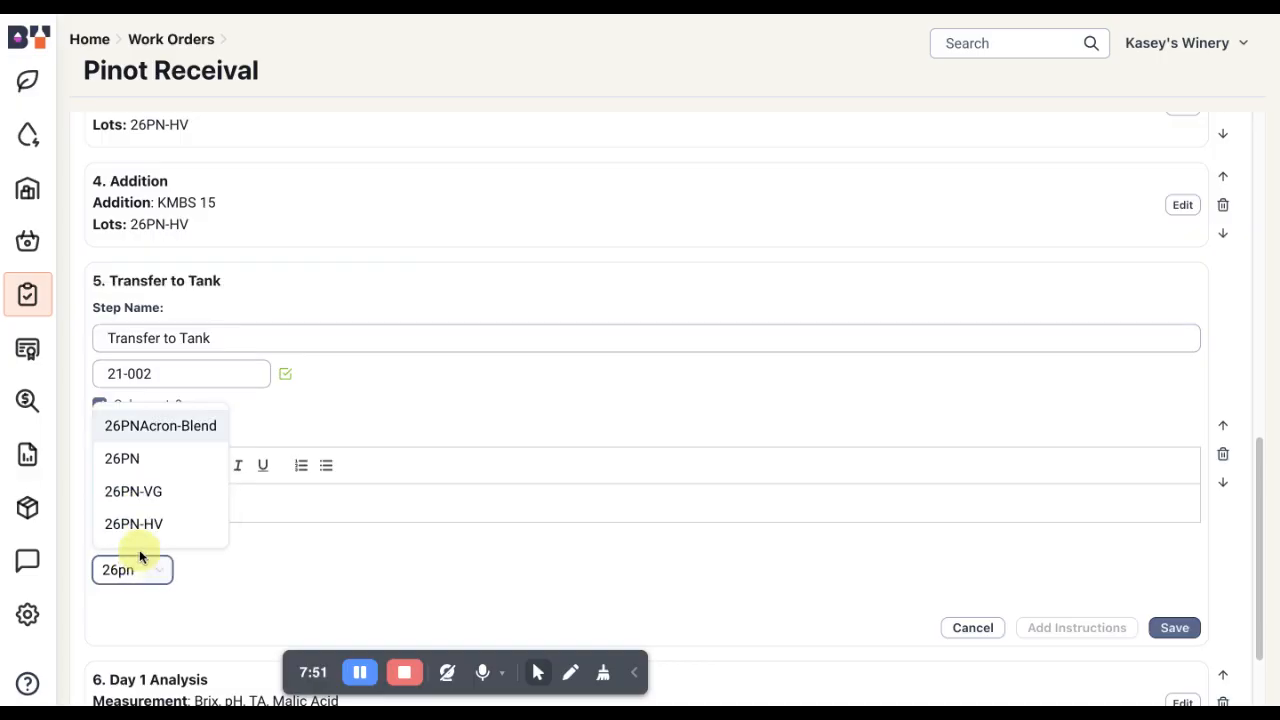
click(140, 524)
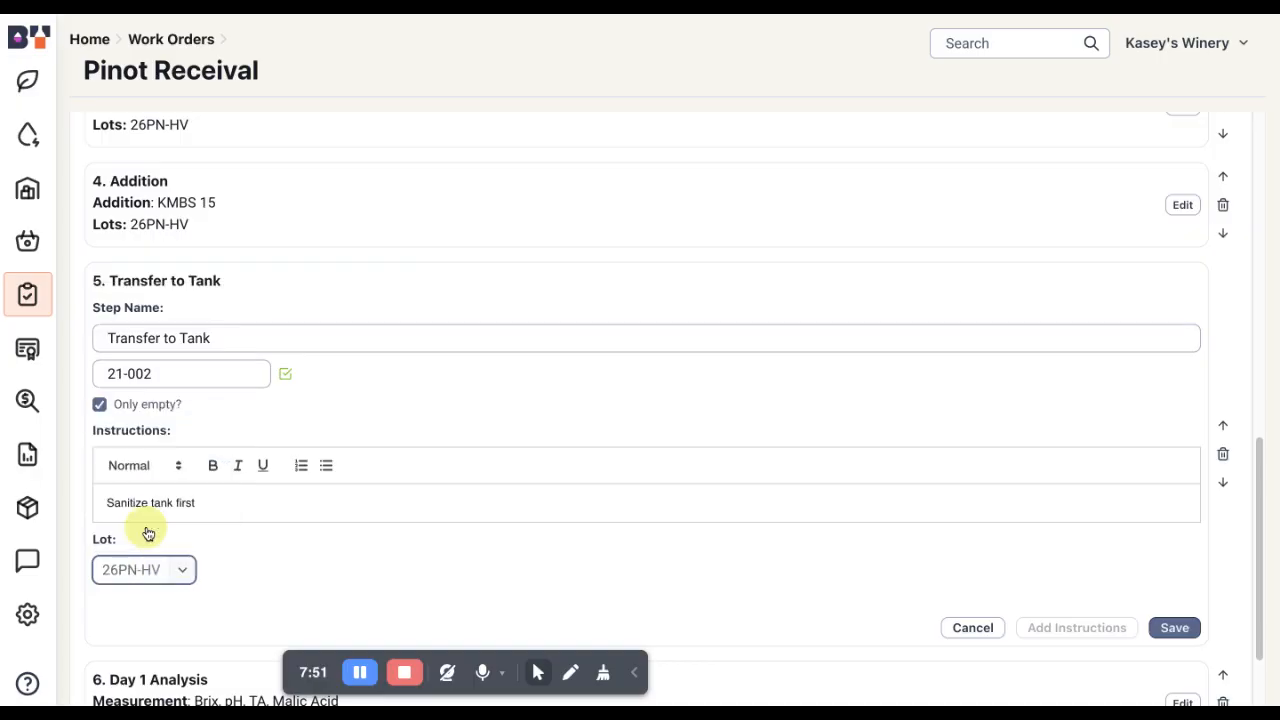
click(1173, 628)
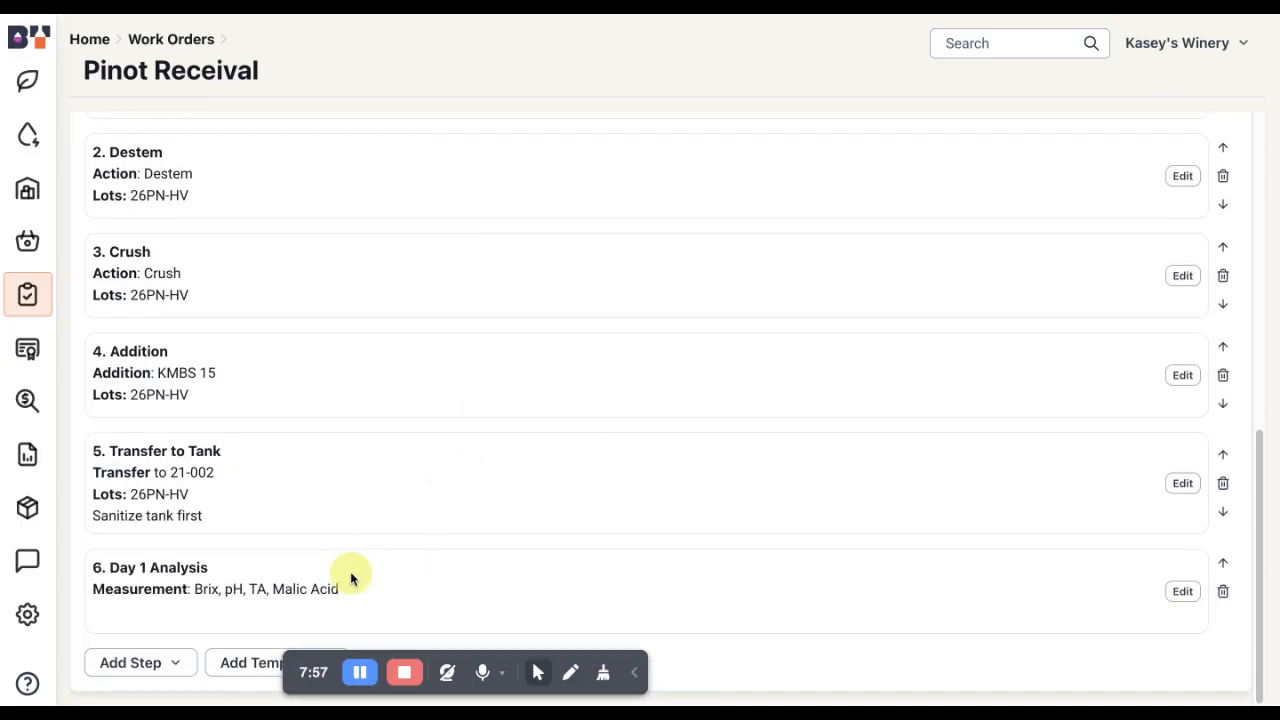
Assign lot 26PN-HV to the Day 1 Analysis step and save it.
click(1181, 591)
scroll(396, 486, down, 2)
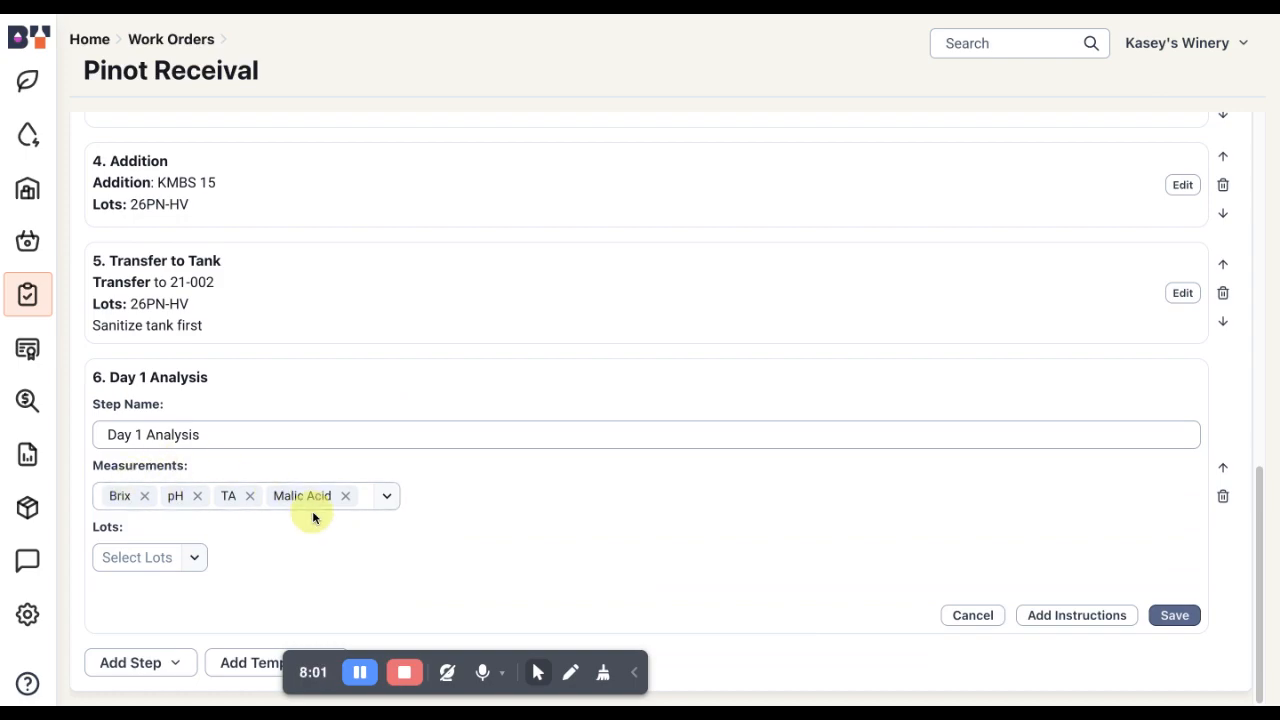
click(141, 557)
text(26)
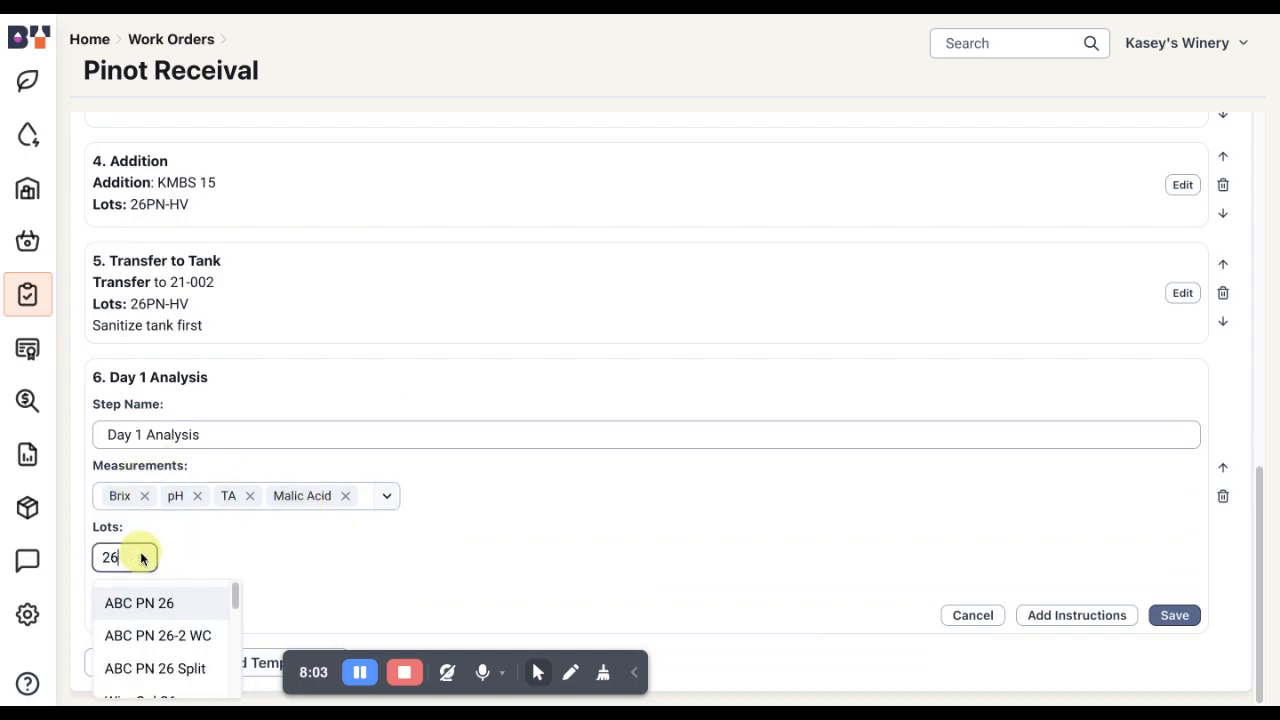
text(pn)
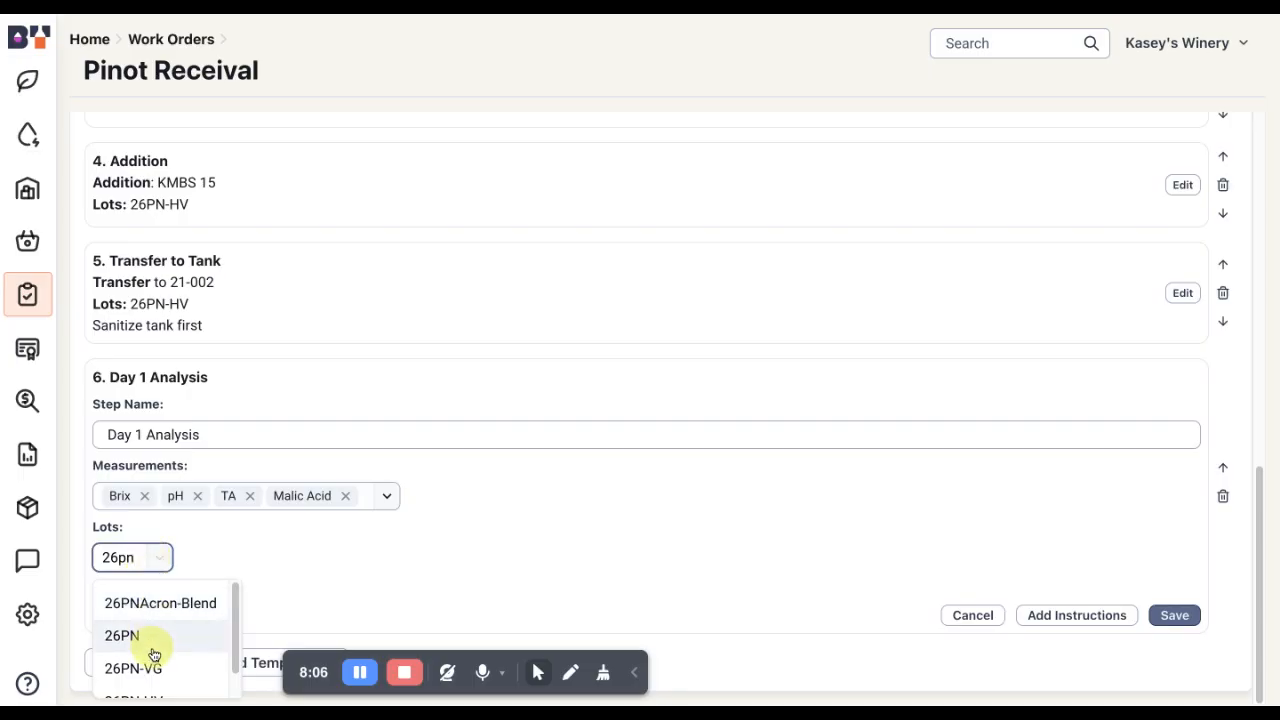
scroll(151, 649, down, 2)
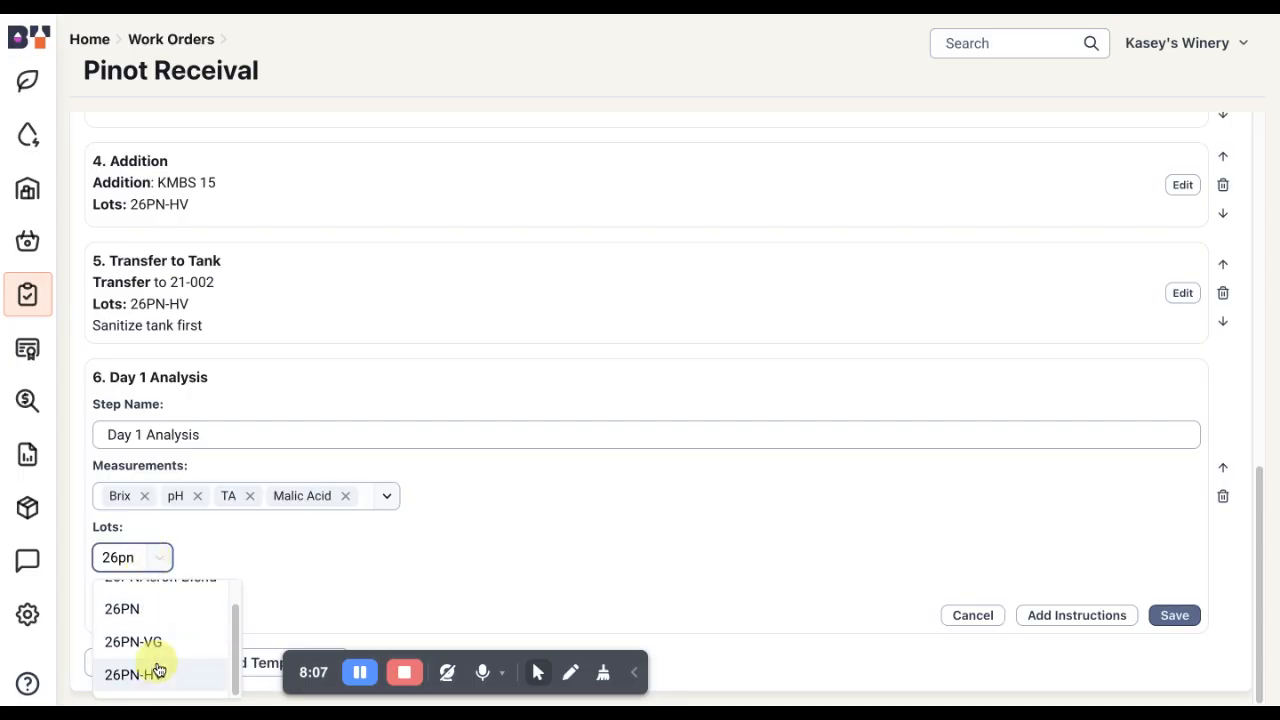
click(157, 670)
click(1174, 612)
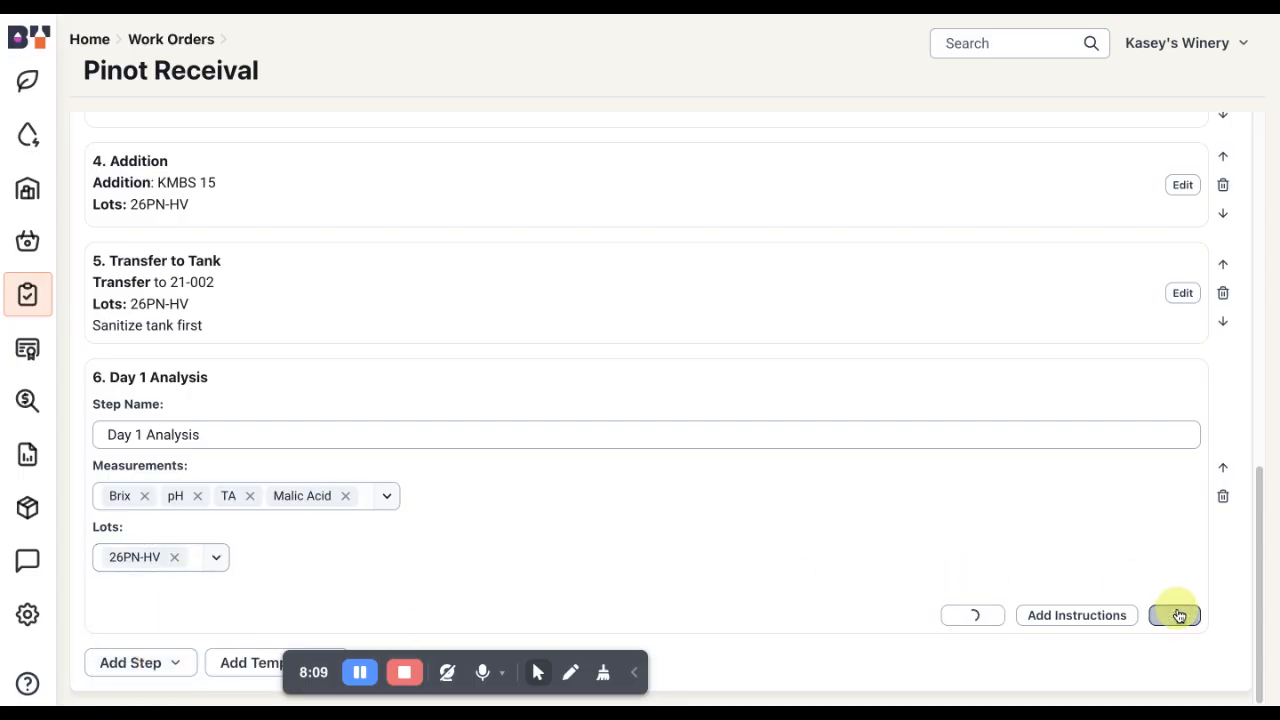
Schedule the Pinot Receival work order and review its printable version, returning to the work order.
scroll(682, 445, up, 6)
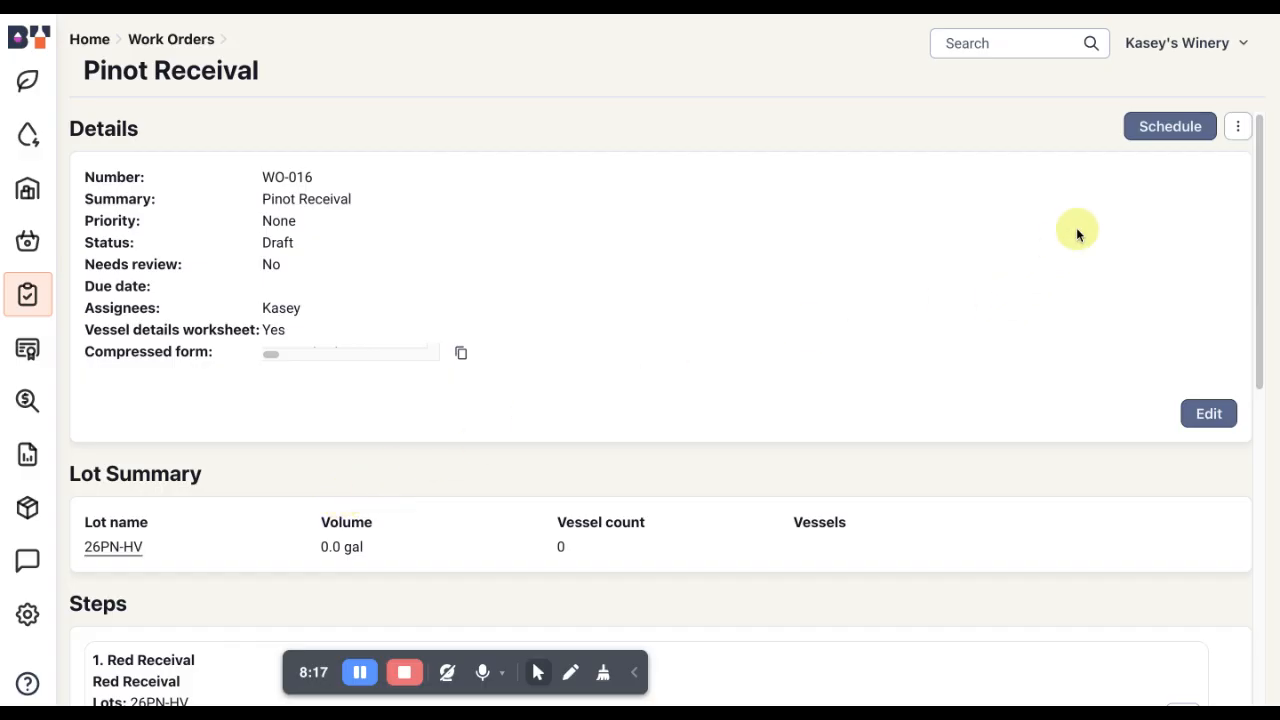
click(1156, 130)
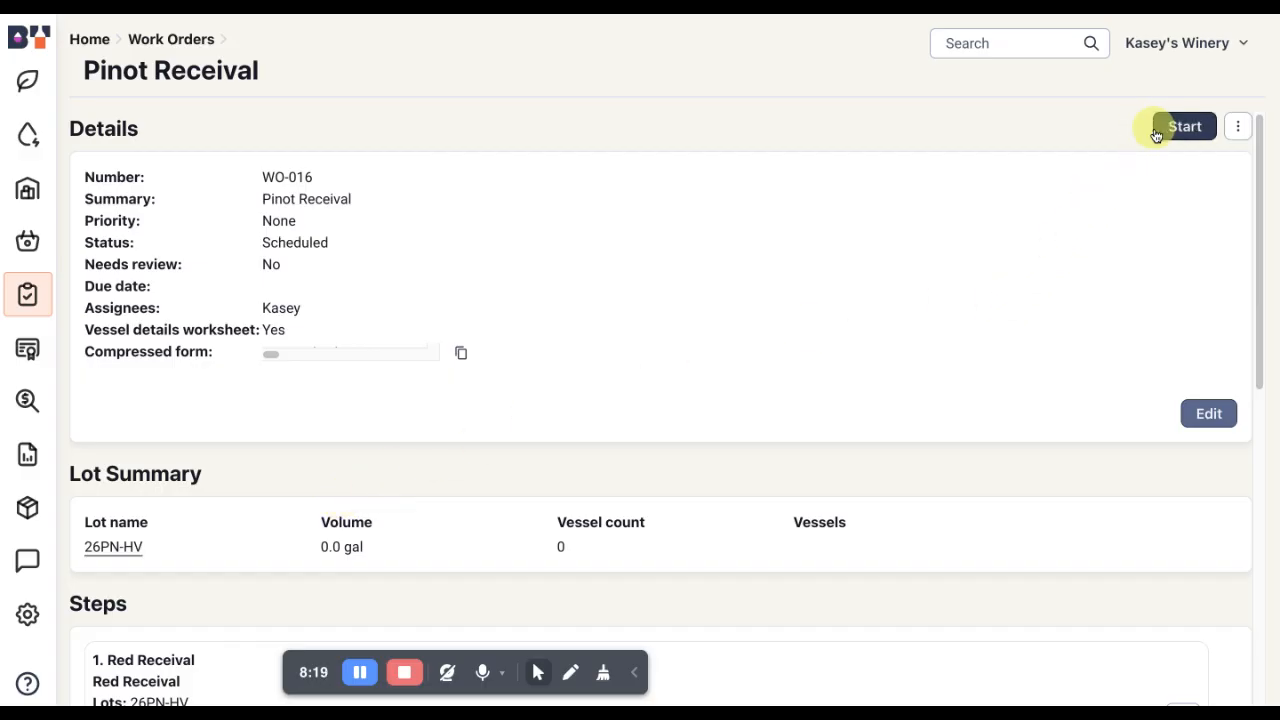
click(1236, 128)
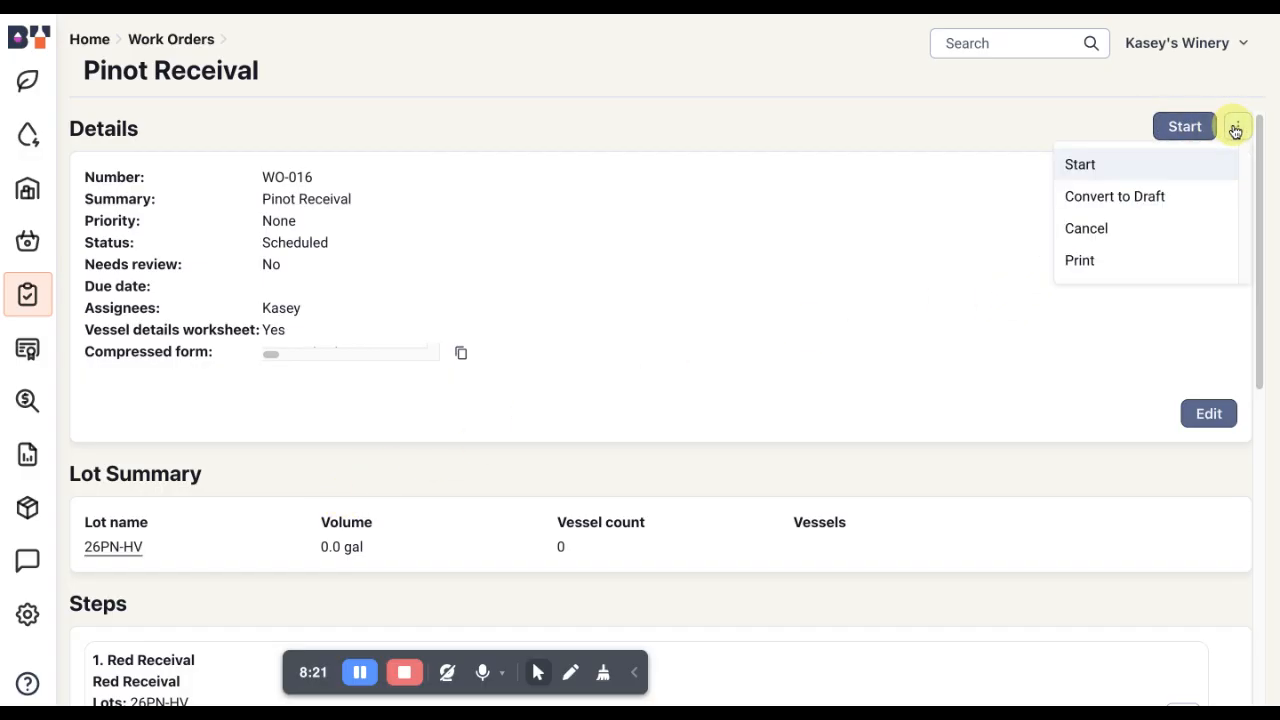
click(1081, 260)
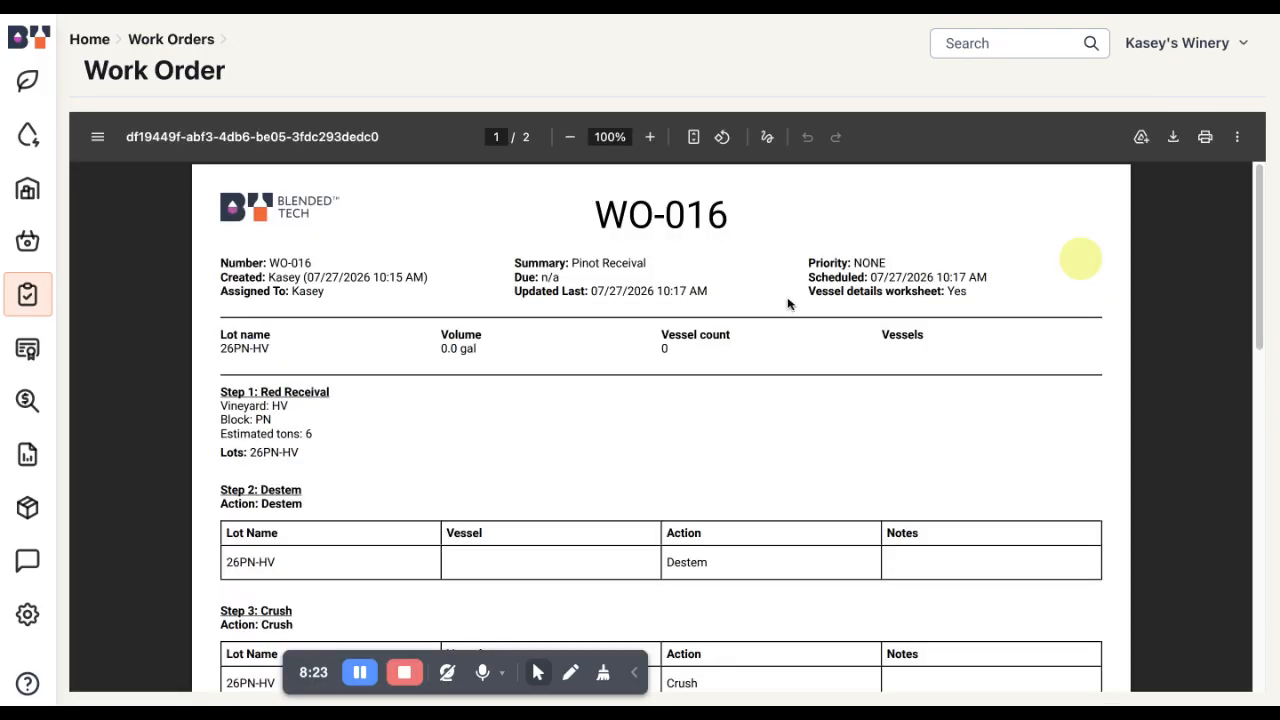
scroll(698, 409, down, 2)
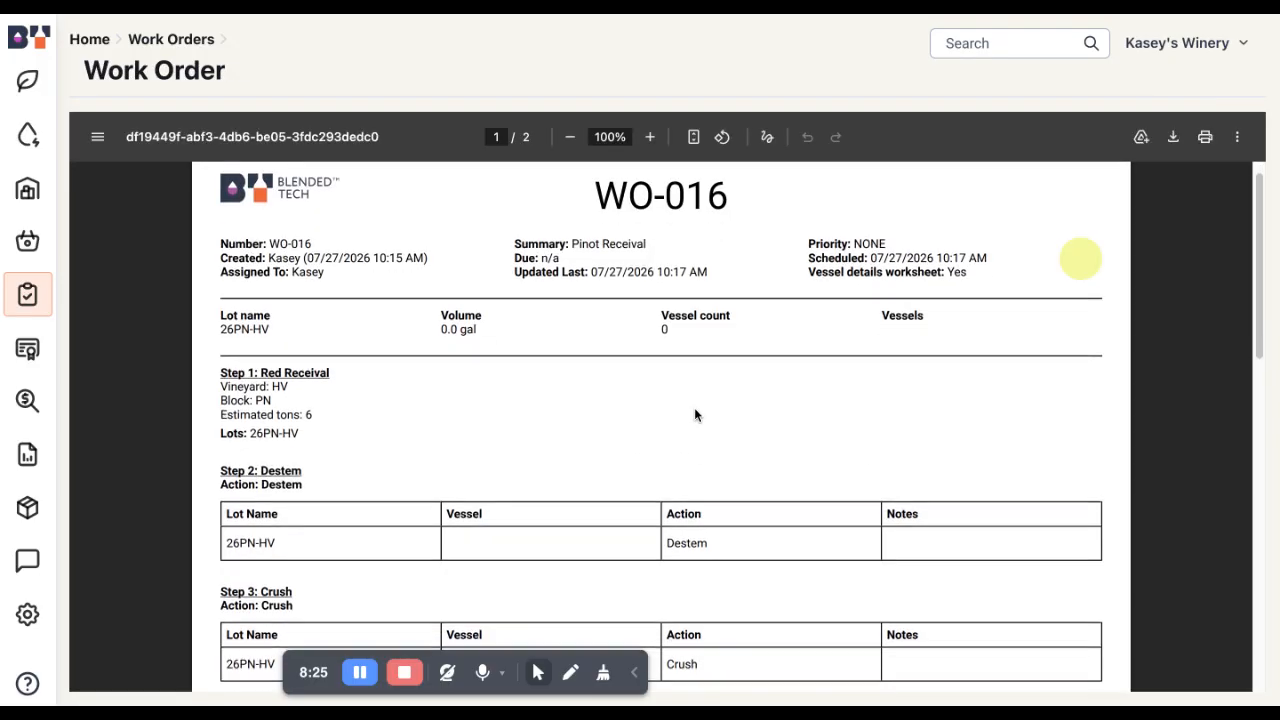
scroll(691, 404, up, 2)
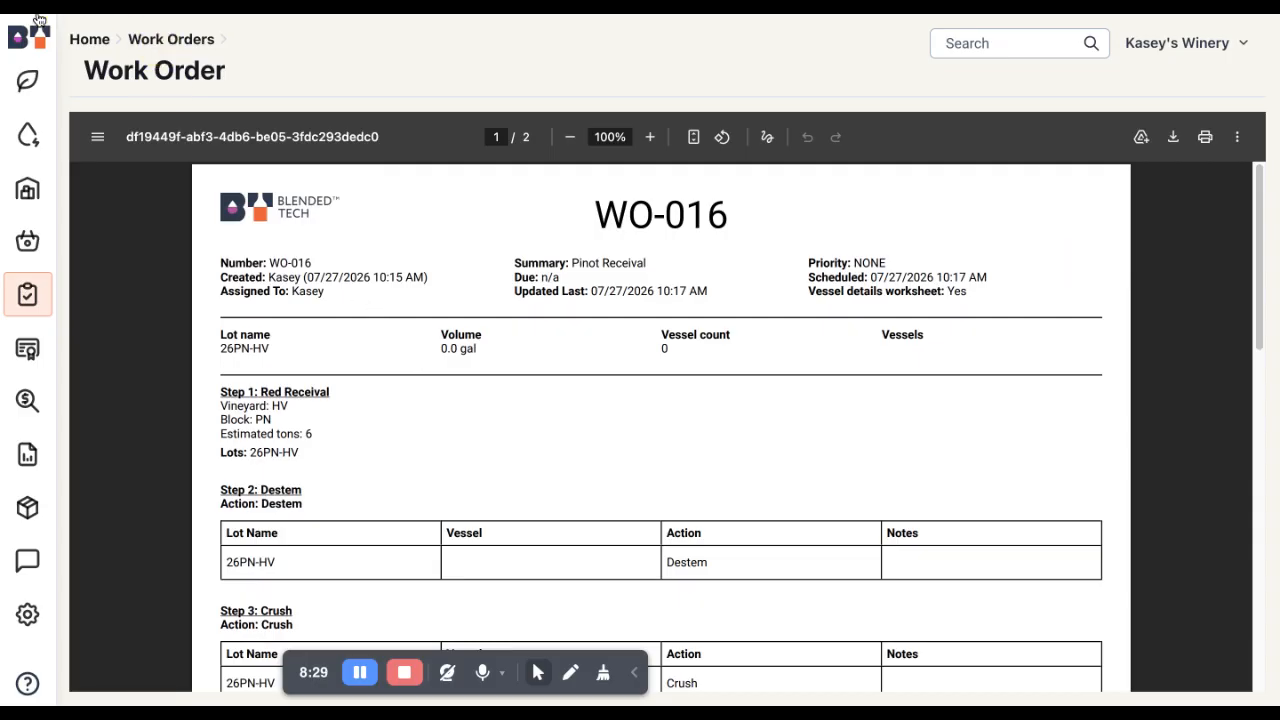
key(alt+Left)
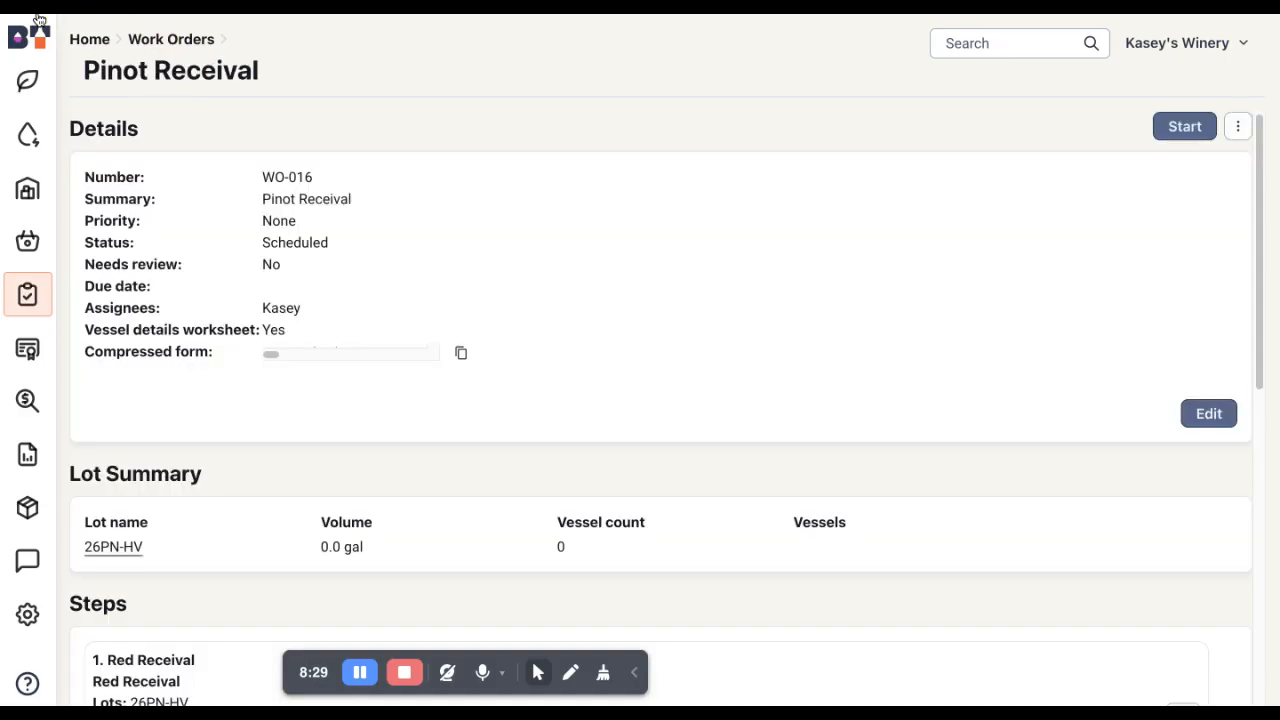
Open a new weighing entry for lot 26PN-HV from the production intake list.
click(28, 140)
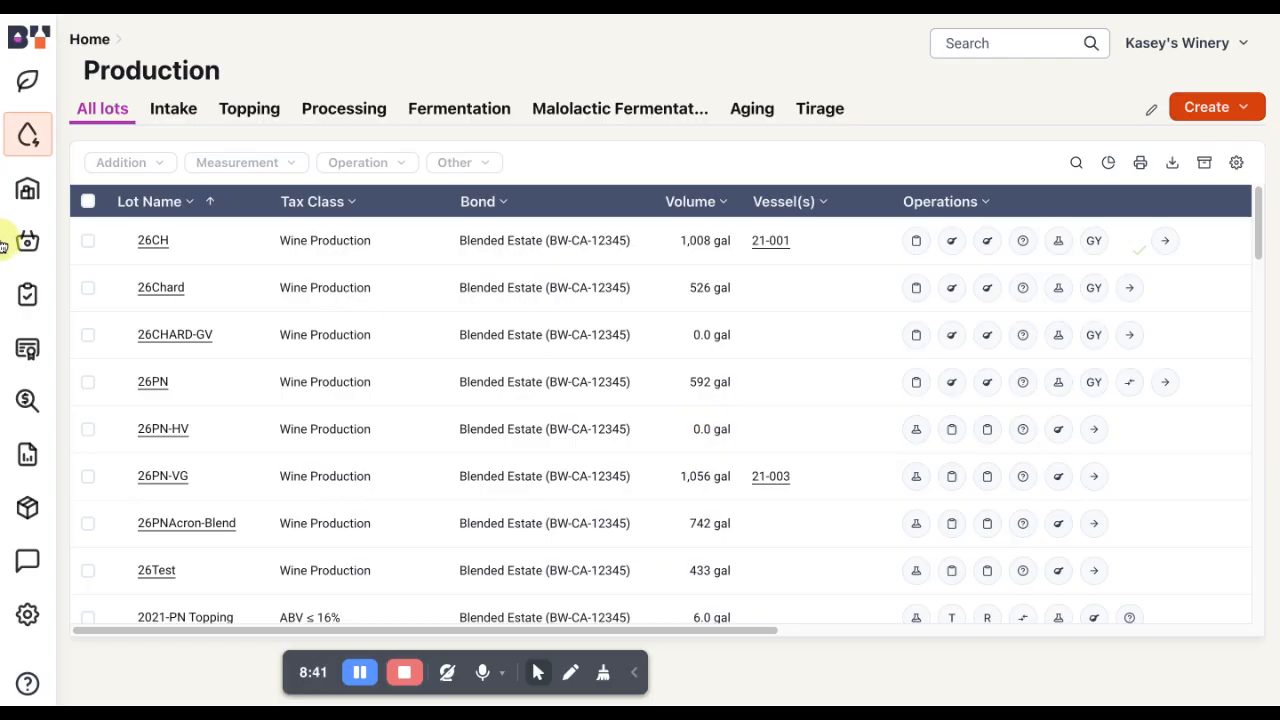
click(177, 116)
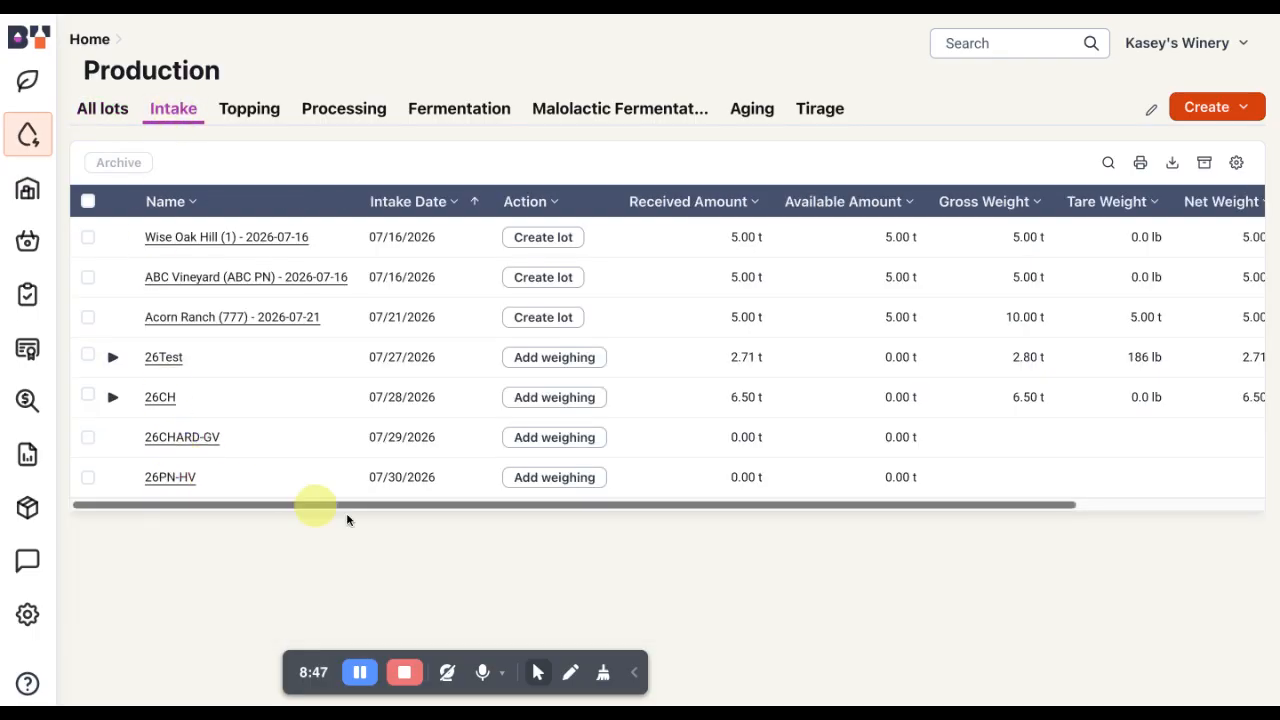
click(550, 480)
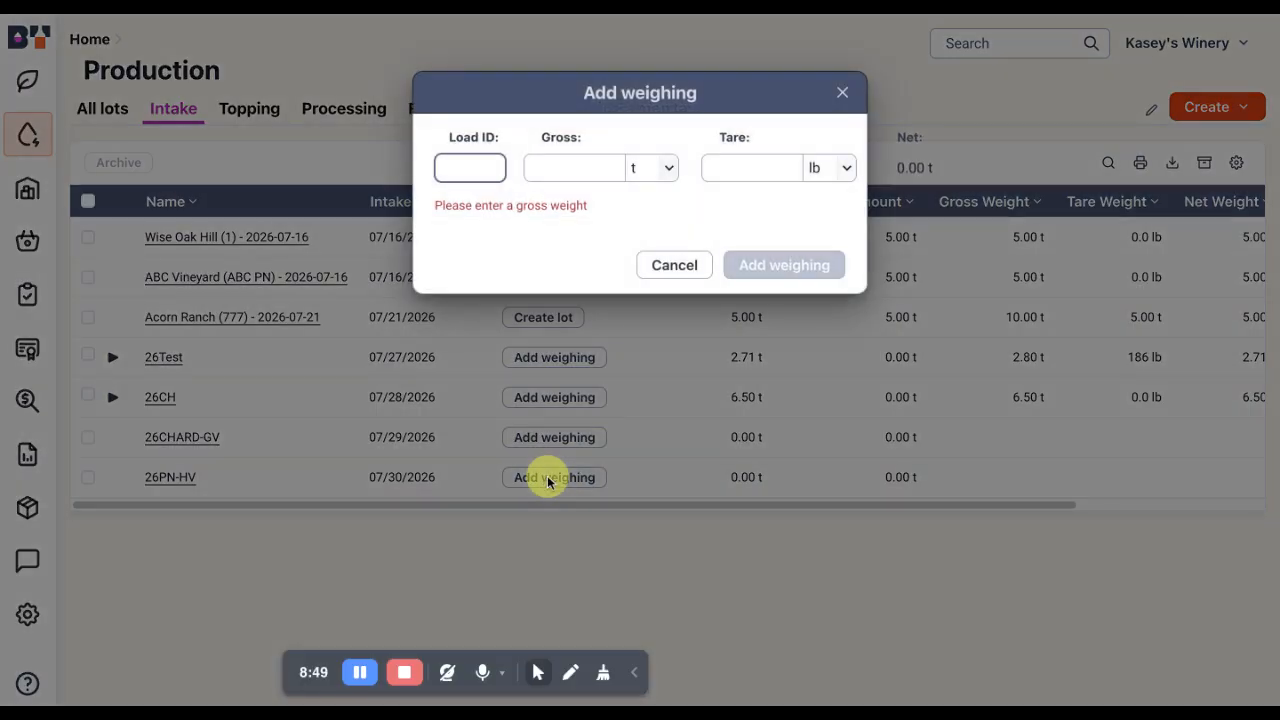